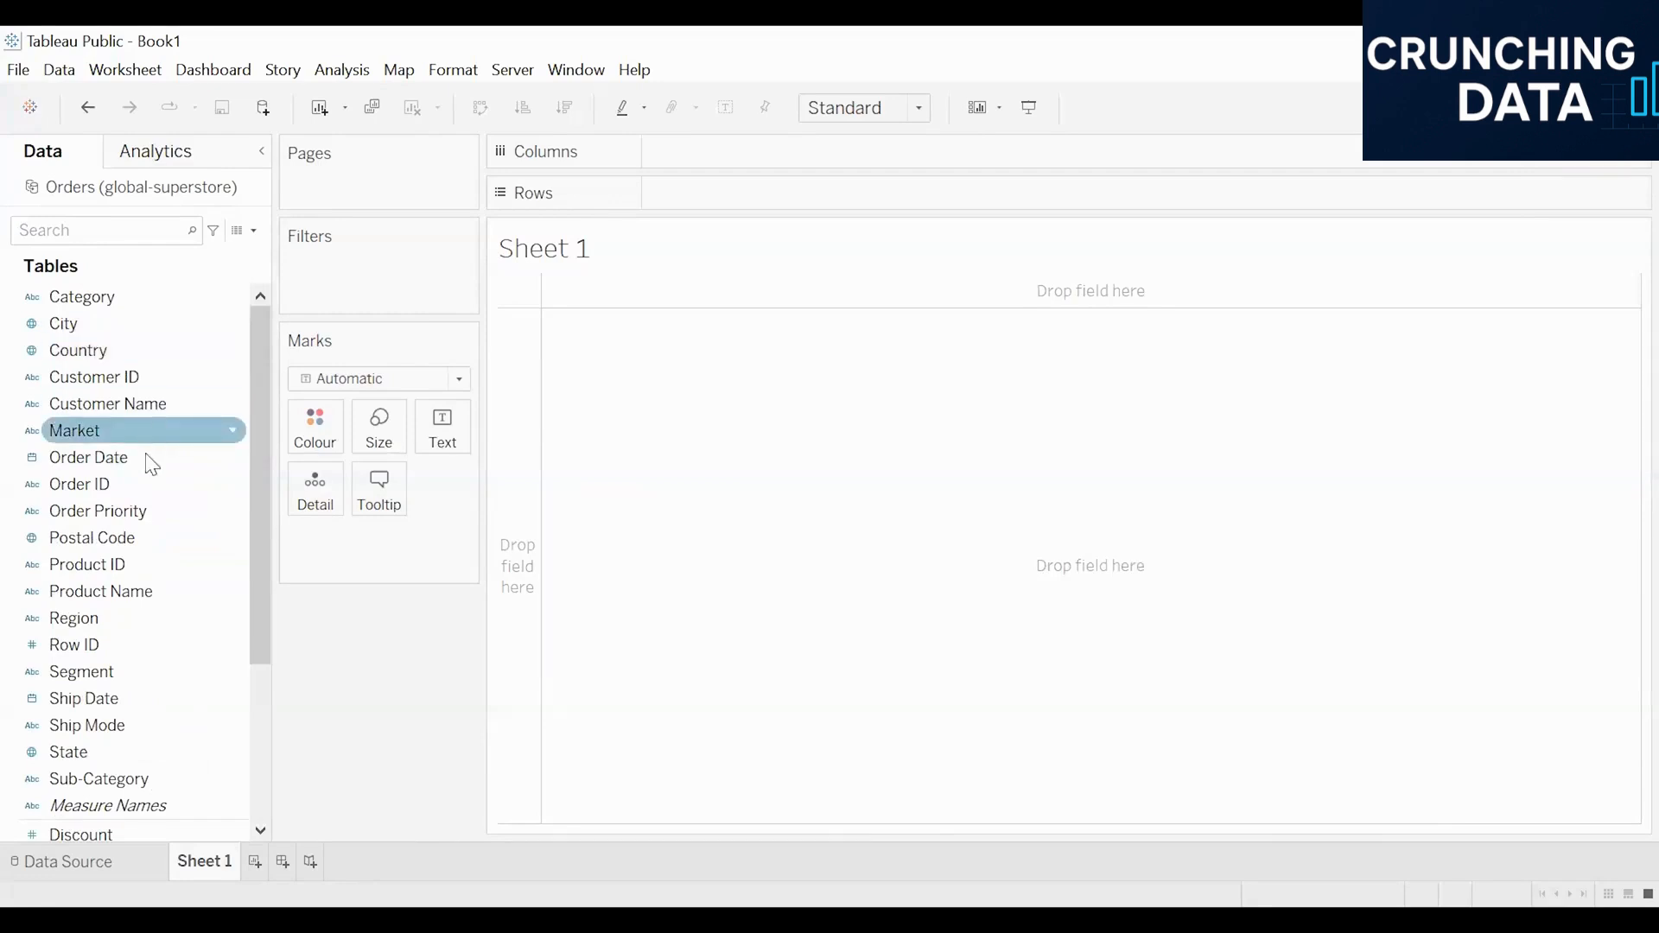
{"action": "scroll", "coordinate": [164, 460], "scroll_direction": "down", "scroll_amount": 3}
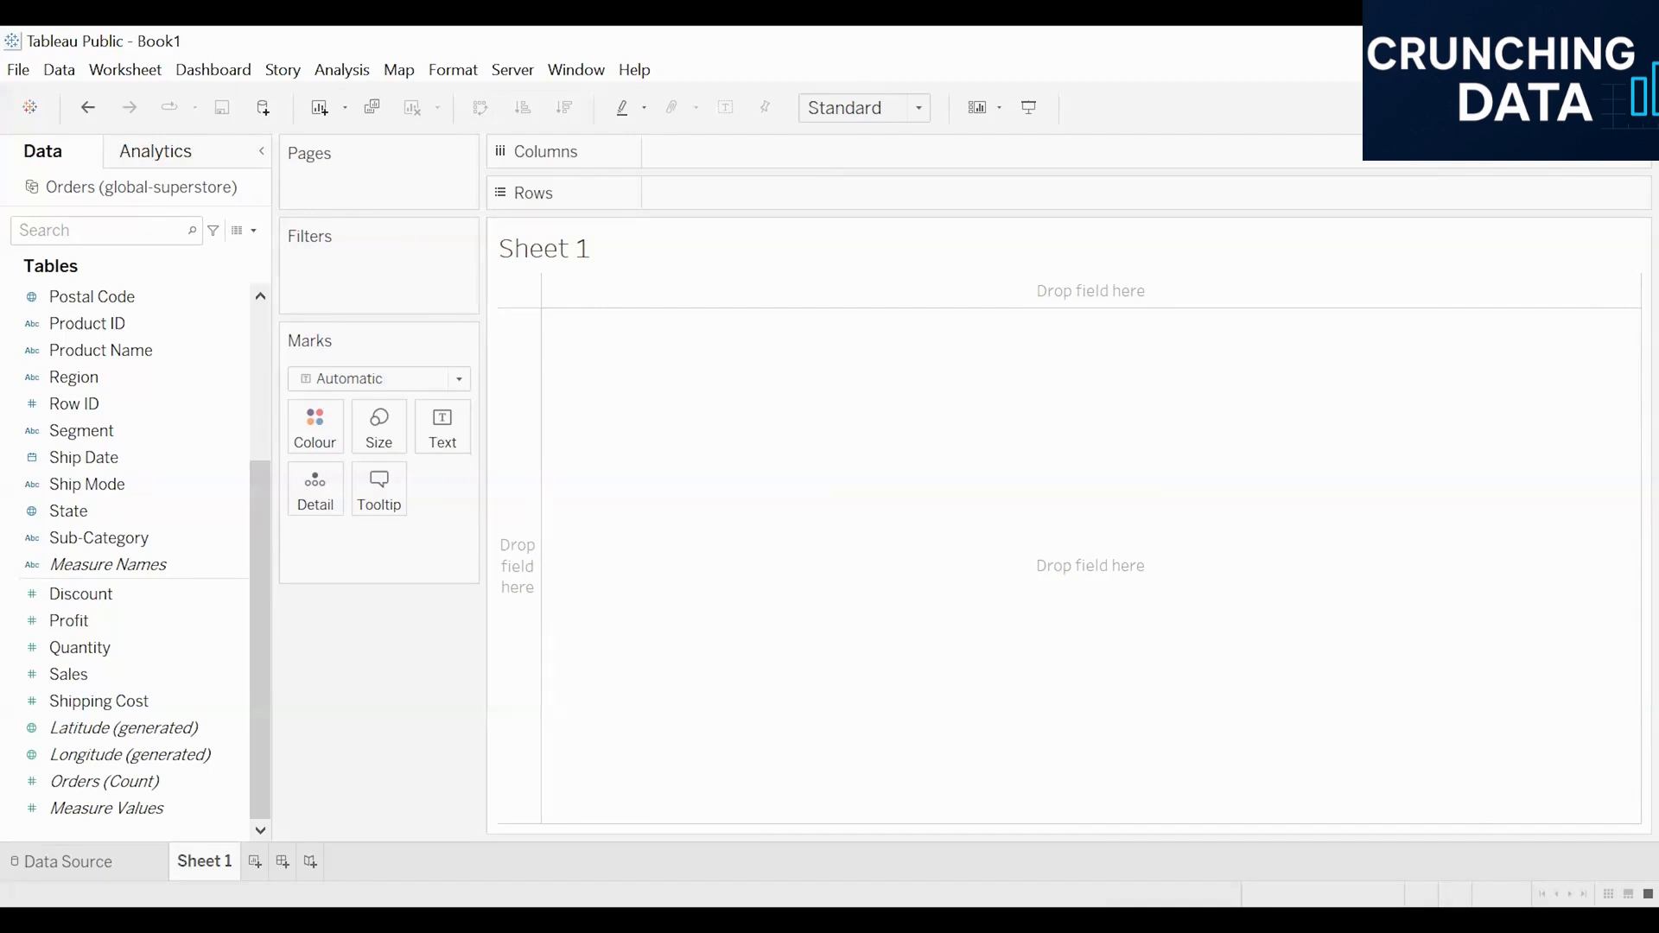
{"action": "left_click", "coordinate": [1604, 107]}
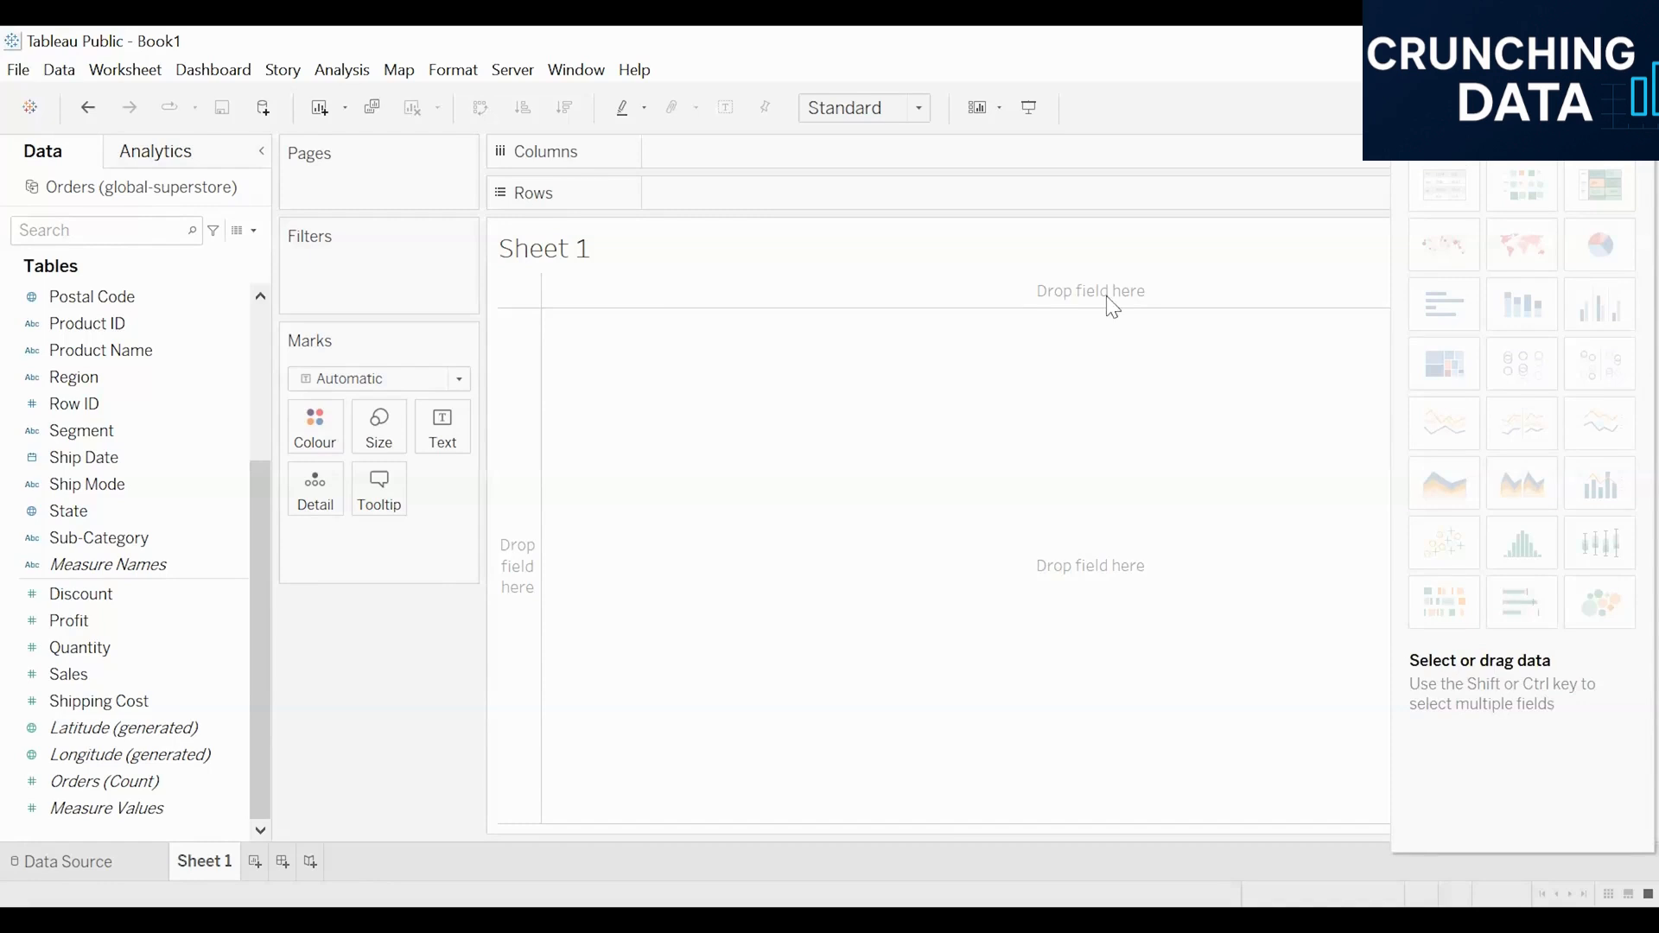
{"action": "left_click", "coordinate": [1048, 327]}
{"action": "scroll", "coordinate": [108, 467], "scroll_direction": "up", "scroll_amount": 2}
{"action": "scroll", "coordinate": [102, 372], "scroll_direction": "down", "scroll_amount": 1}
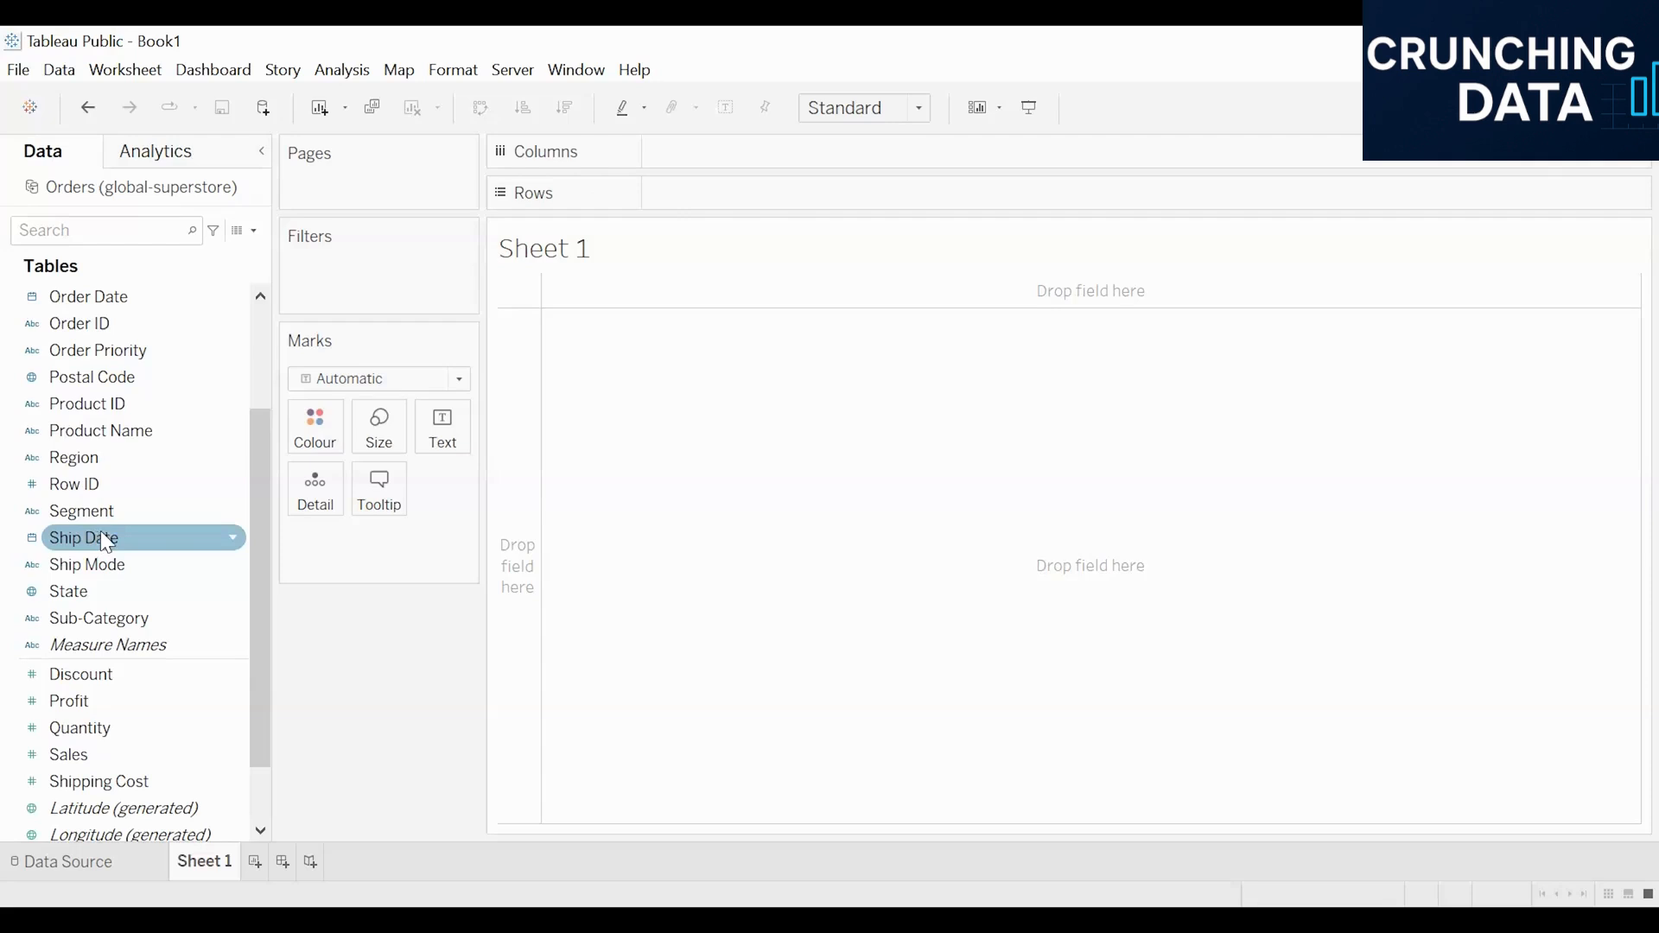
Step: Create a calculated field named "days to ship"
{"action": "left_click", "coordinate": [253, 229]}
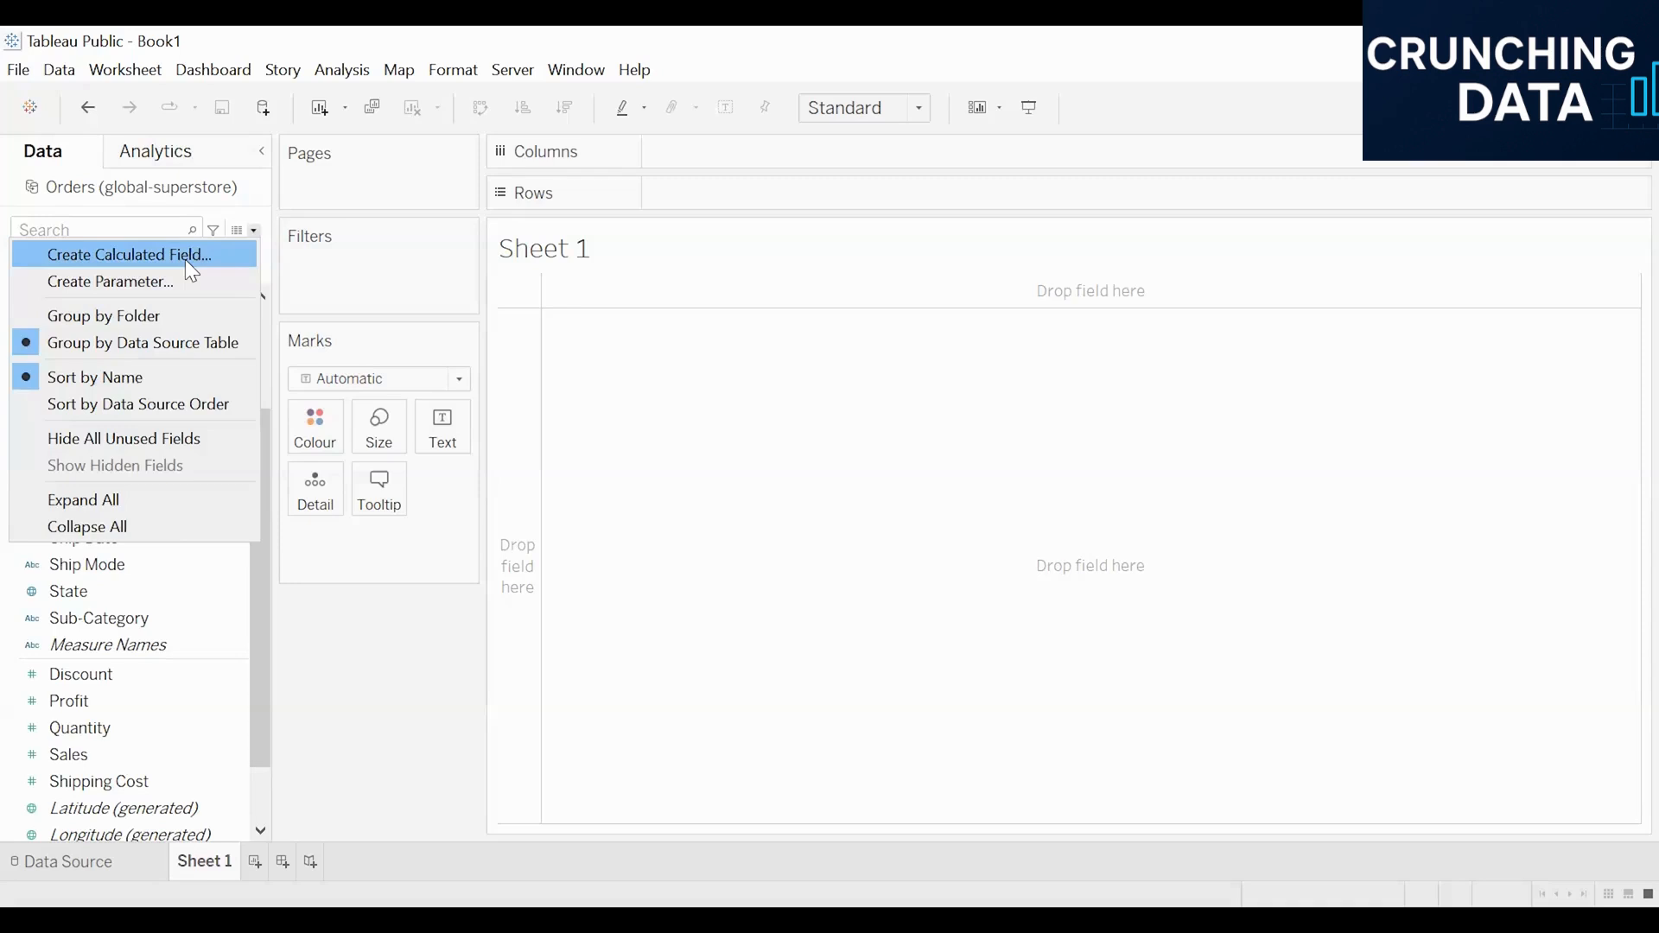
{"action": "left_click", "coordinate": [185, 260]}
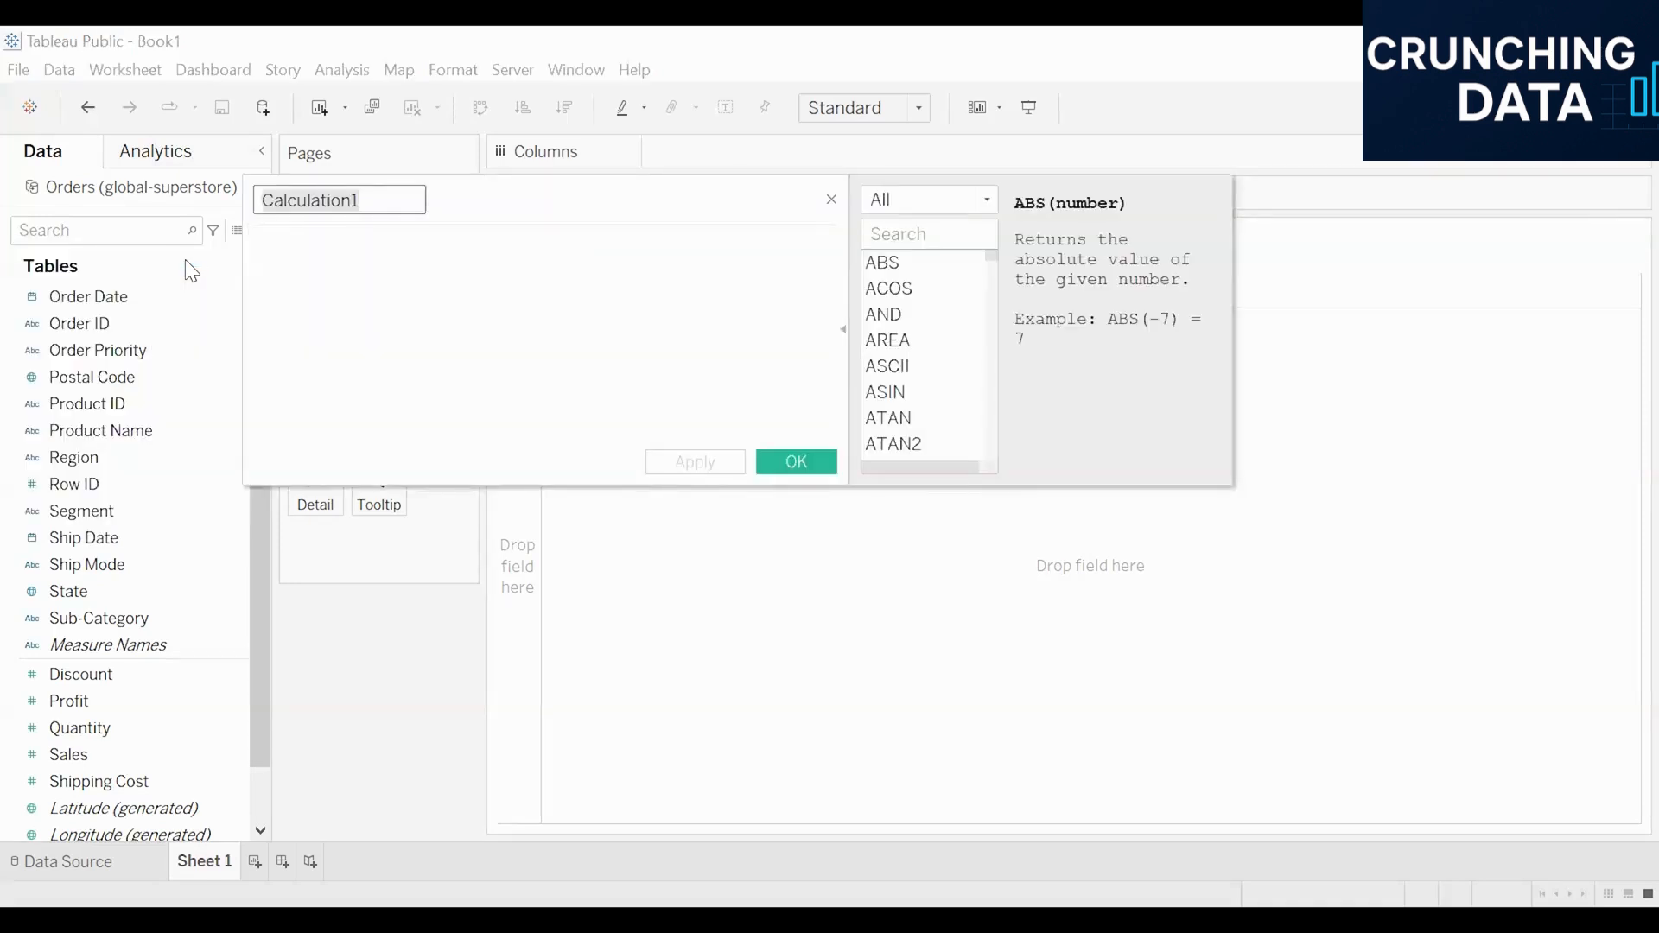
{"action": "left_click_drag", "start_coordinate": [807, 214], "coordinate": [877, 281]}
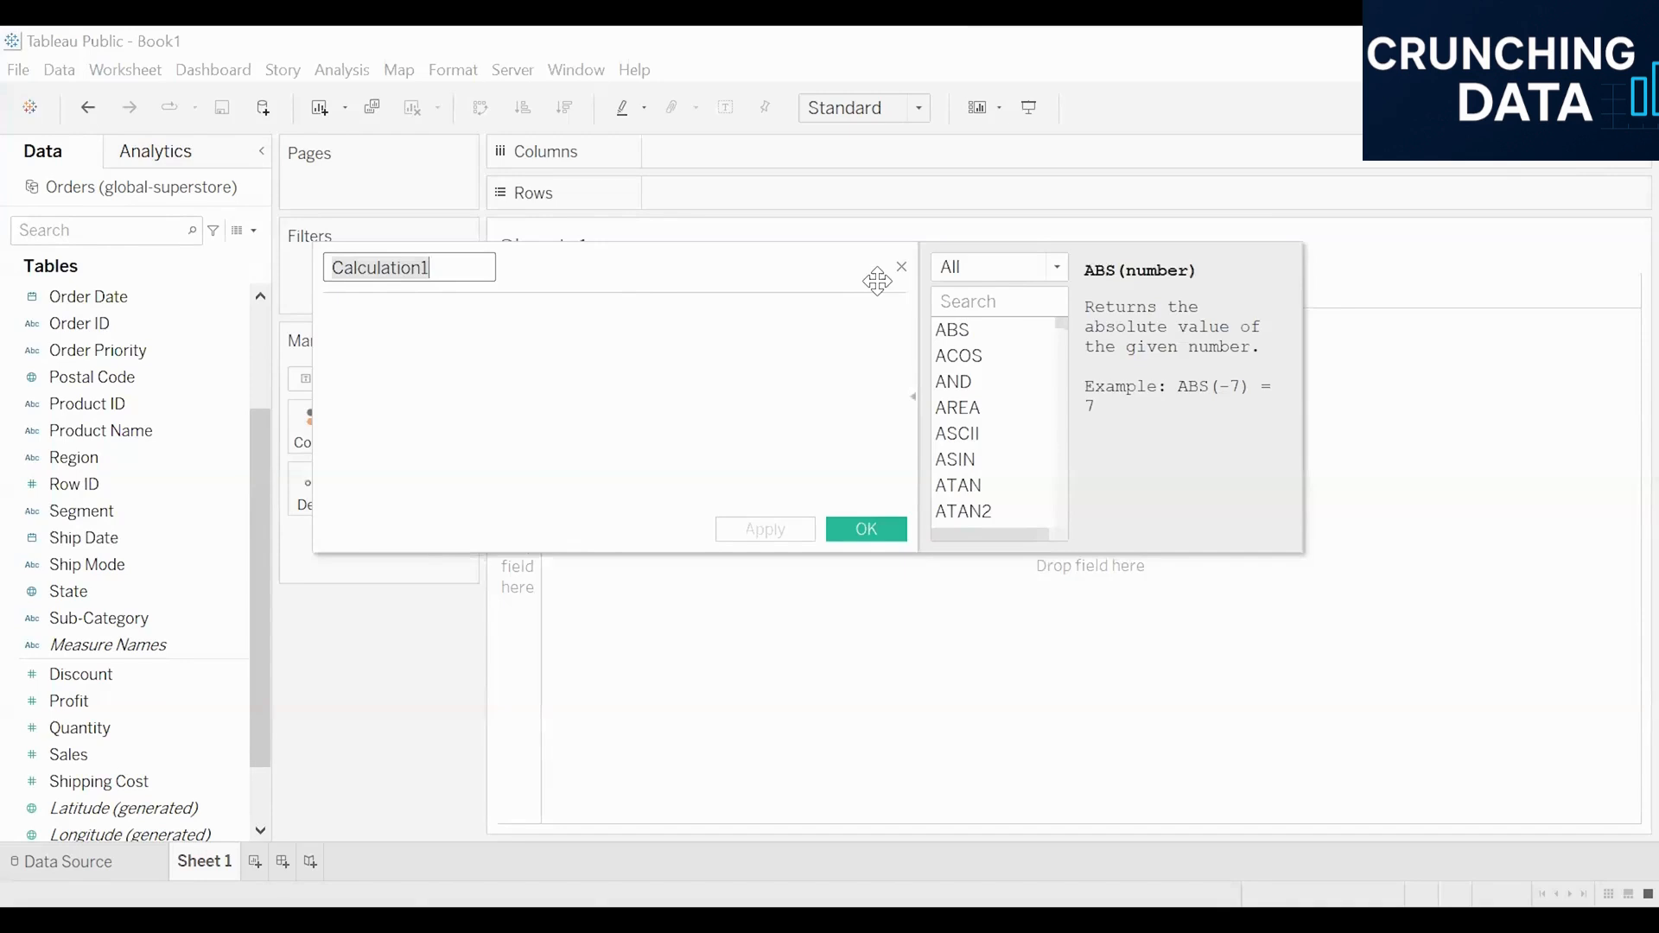
{"action": "key", "text": "BackSpace"}
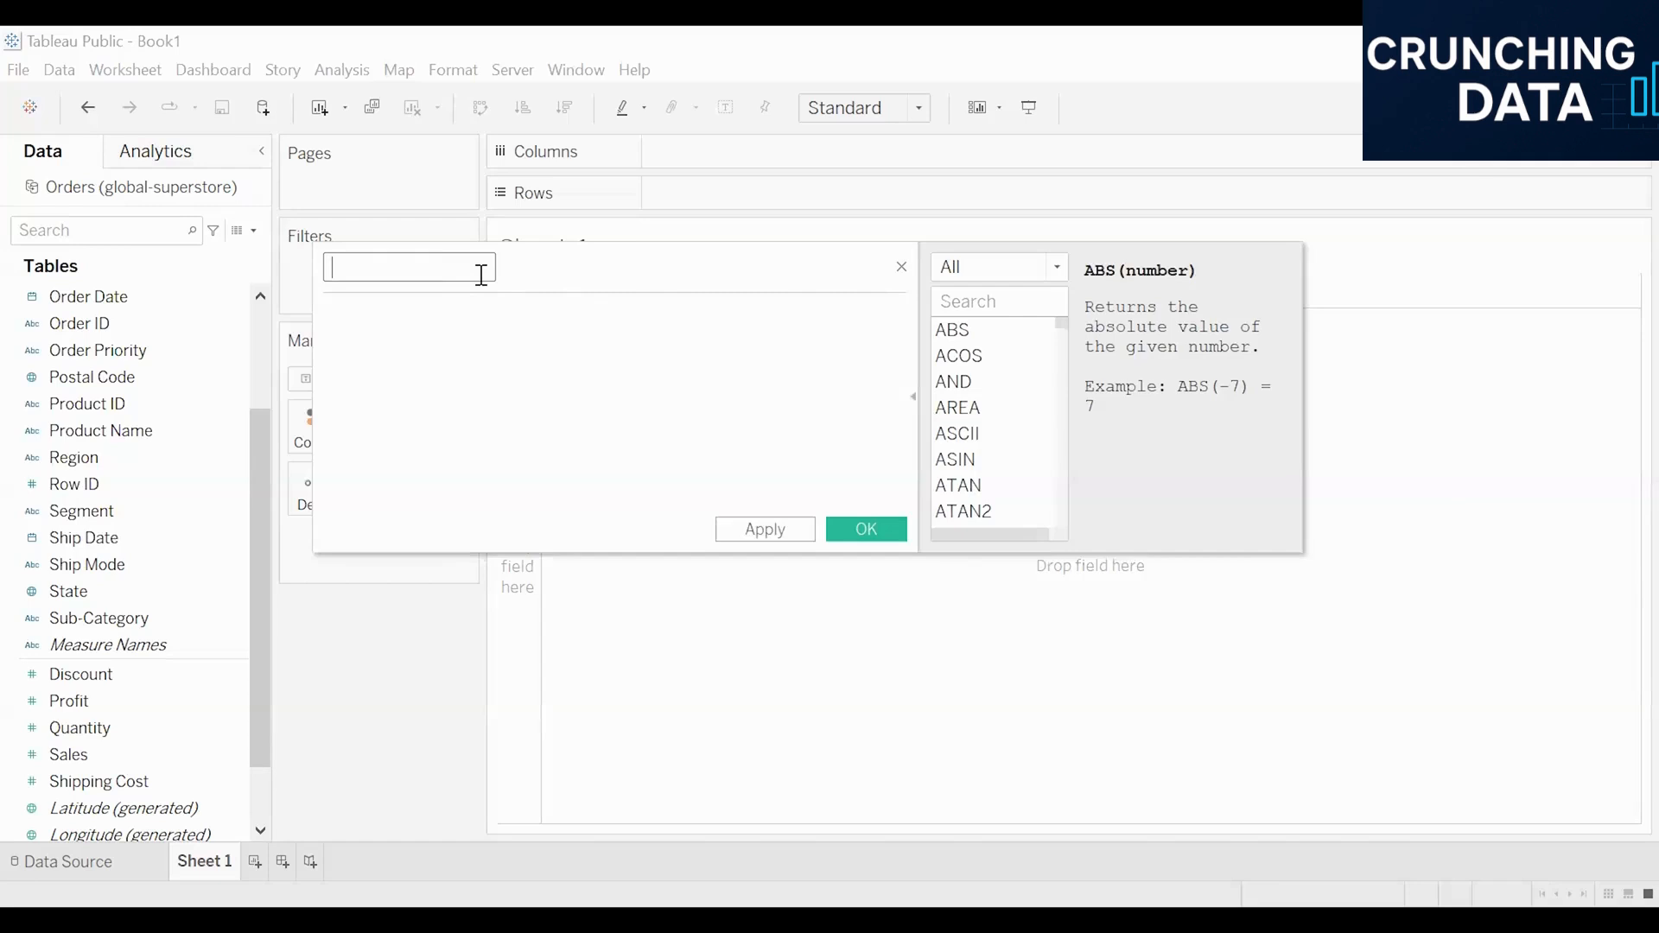
{"action": "type", "text": "days to ship"}
Step: Narrow the function list to Date functions and insert DATEDIFF into the days to ship formula
{"action": "left_click", "coordinate": [1009, 275]}
{"action": "left_click", "coordinate": [1000, 368]}
{"action": "double_click", "coordinate": [993, 363]}
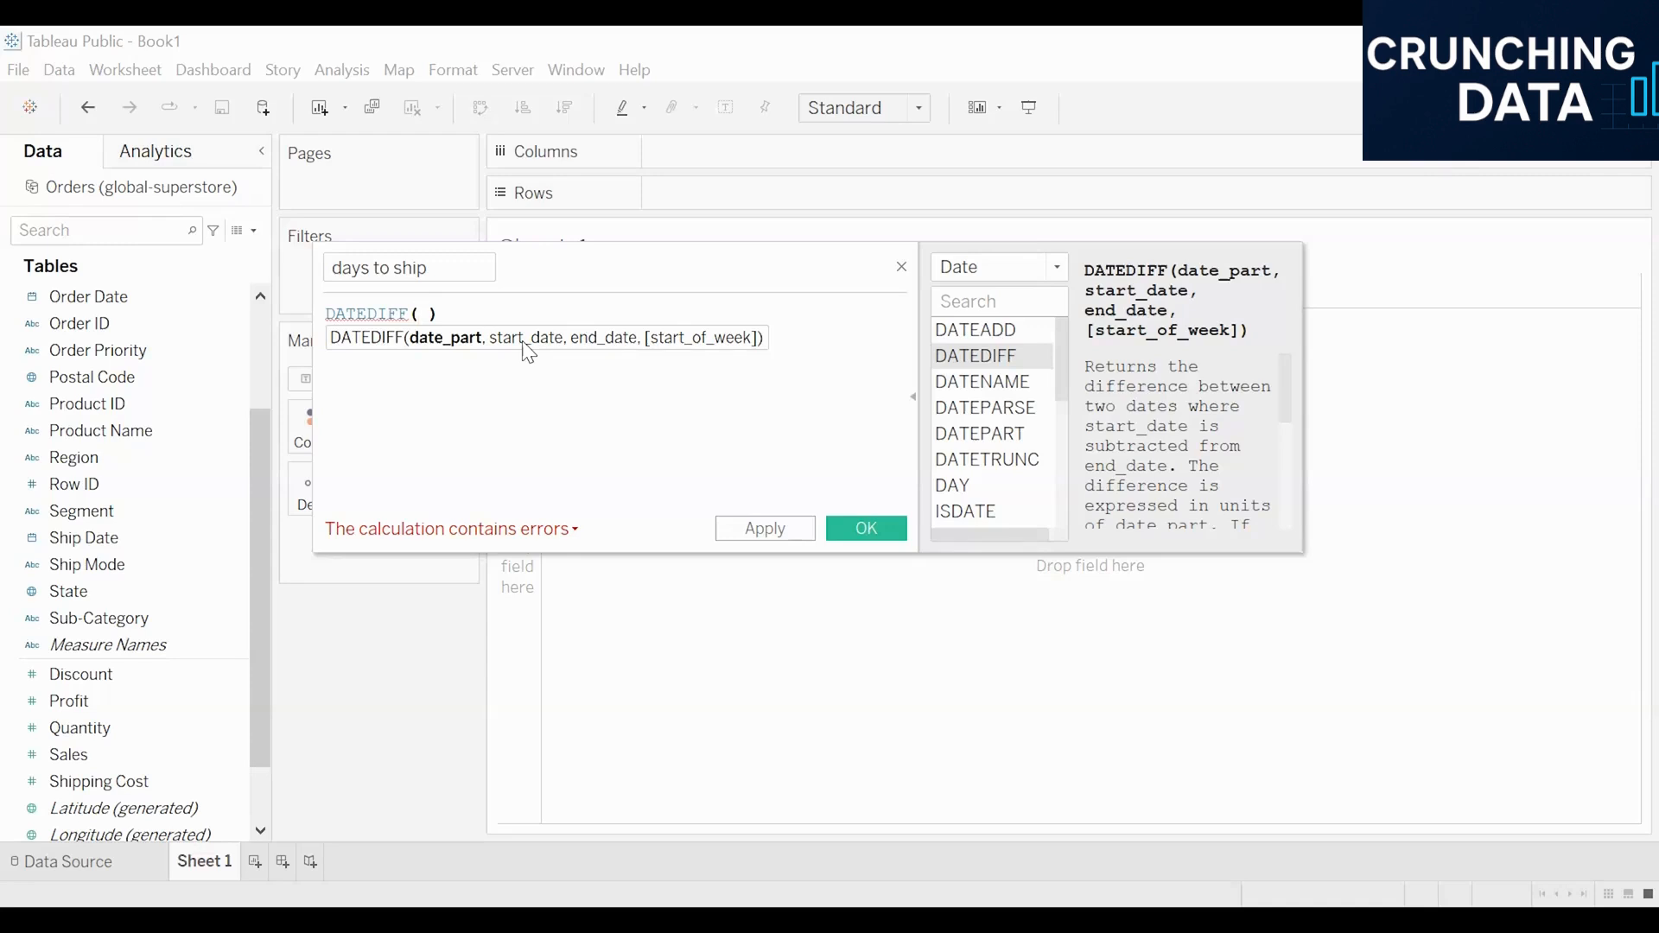
Step: Complete the formula as DATEDIFF("day",[Order Date],[Ship Date]) and save the calculated field
{"action": "type", "text": "\""}
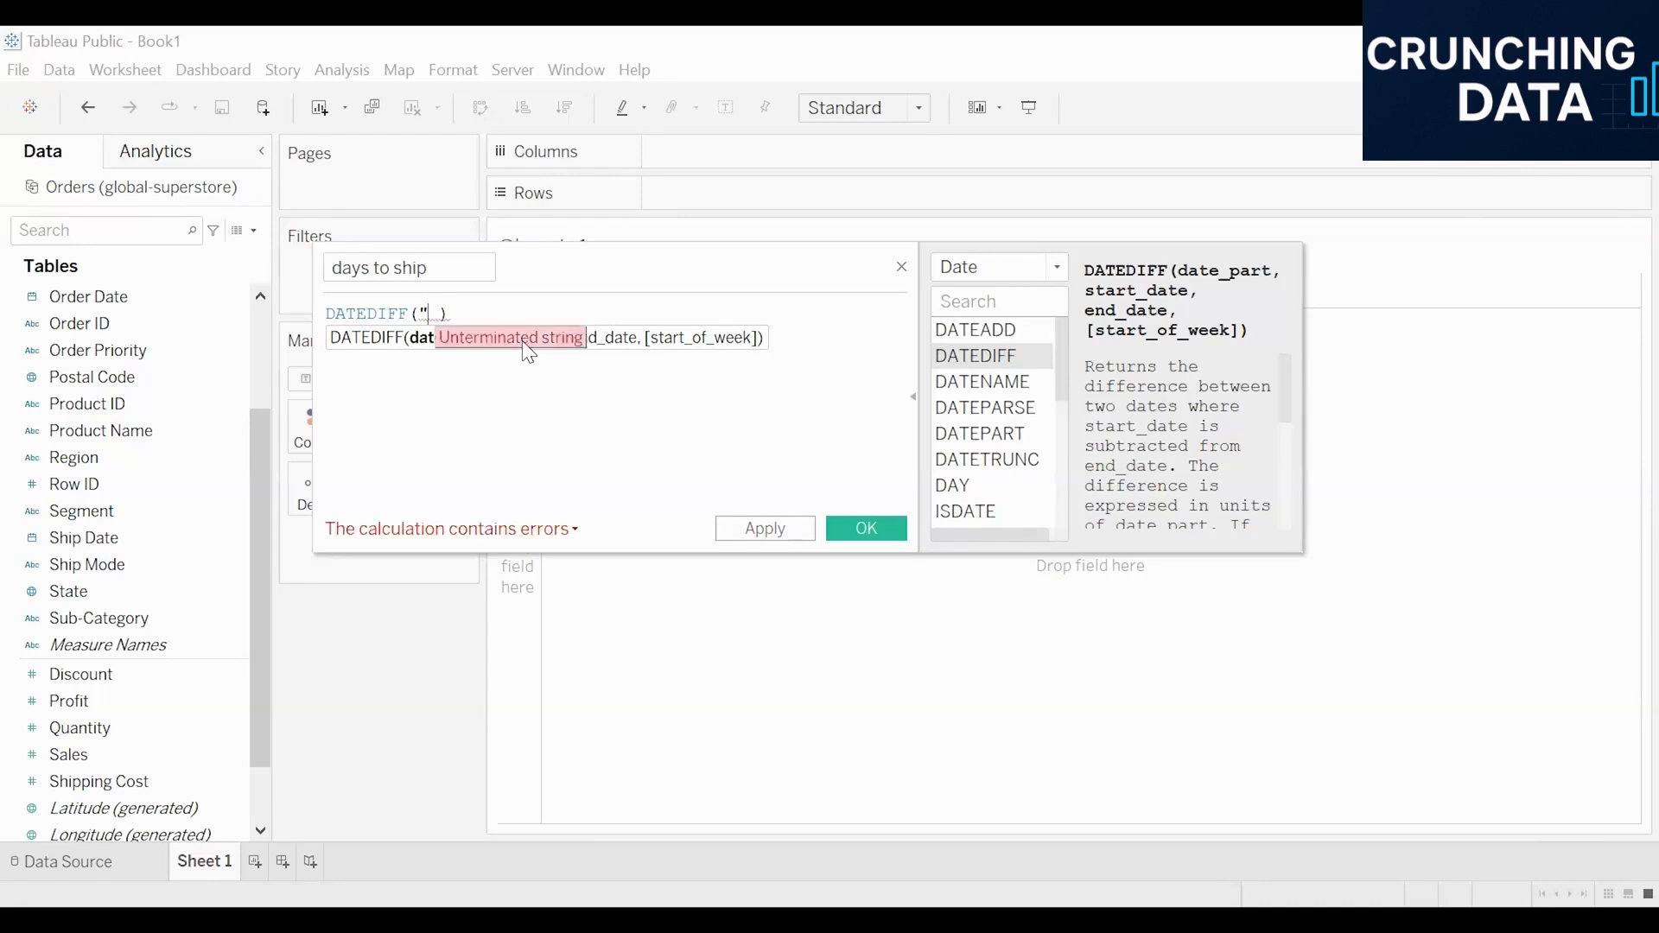
{"action": "type", "text": "day\","}
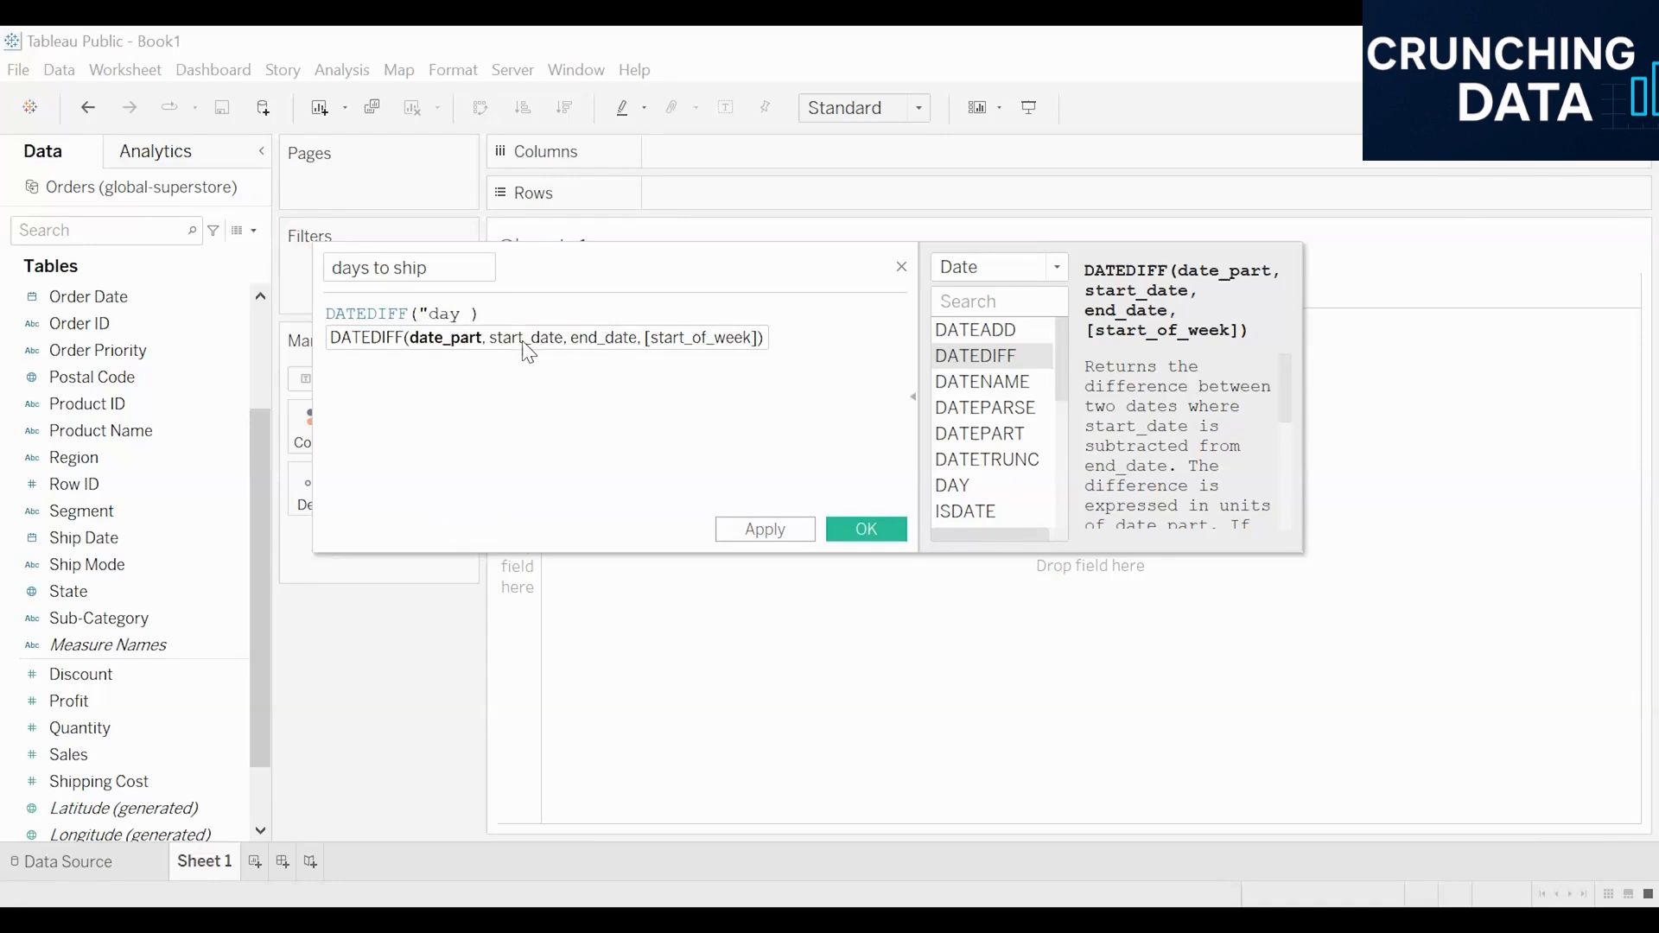
{"action": "type", "text": "or"}
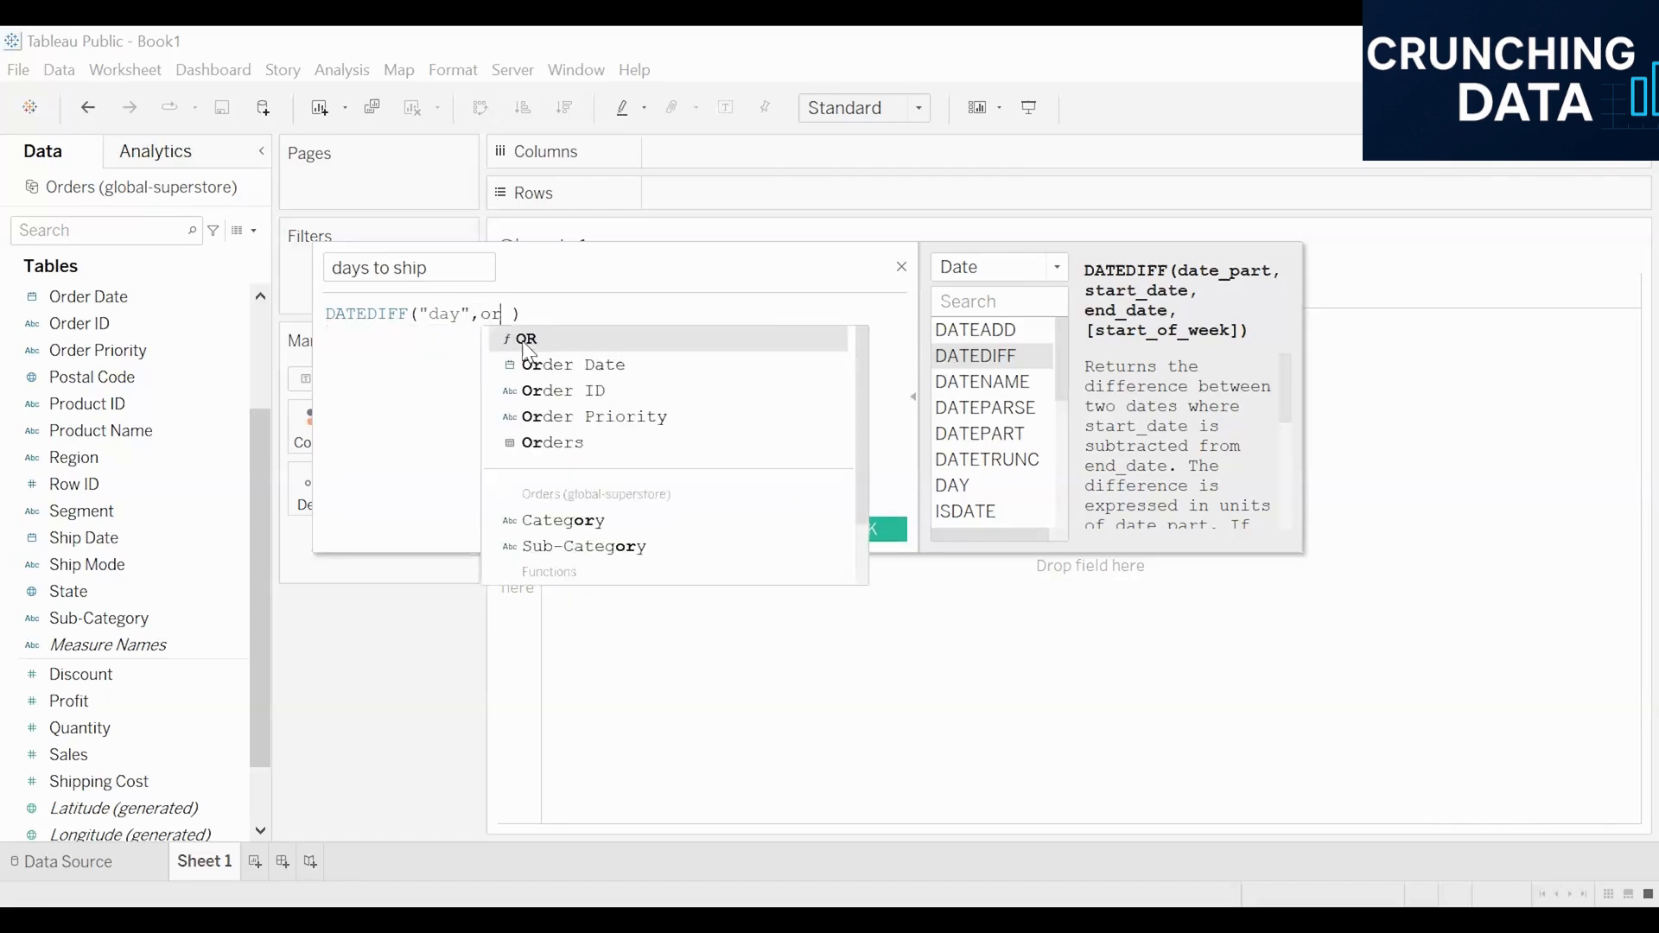
{"action": "key", "text": "Down"}
{"action": "key", "text": "Return"}
{"action": "type", "text": ",s"}
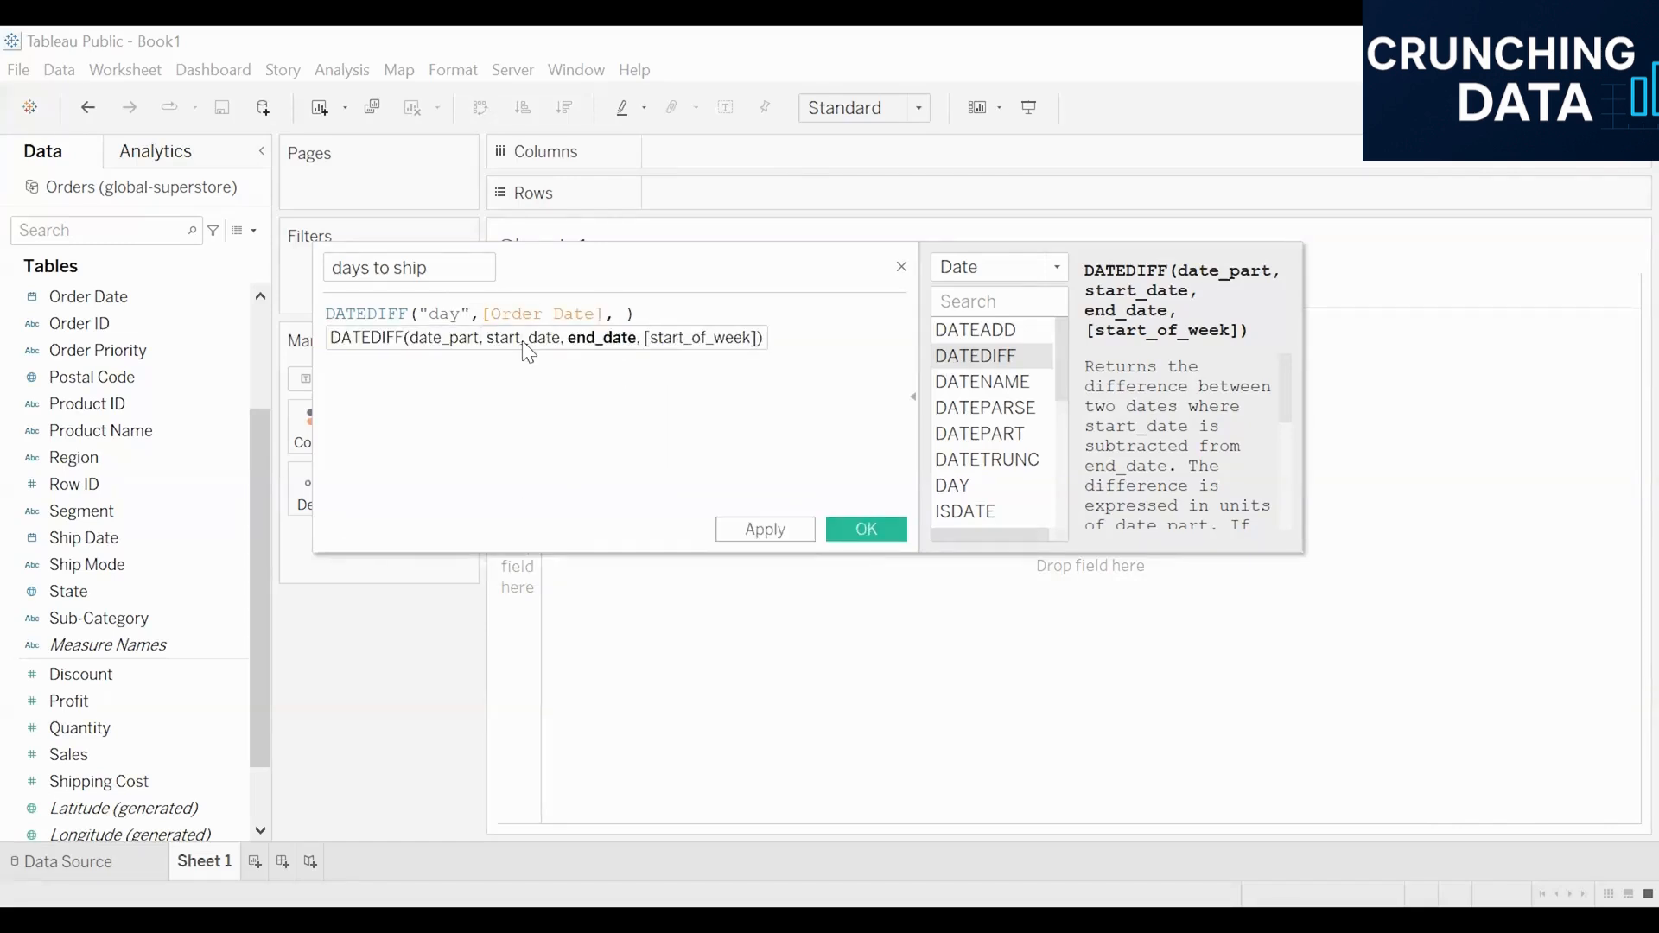
{"action": "type", "text": "hip"}
{"action": "key", "text": "Return"}
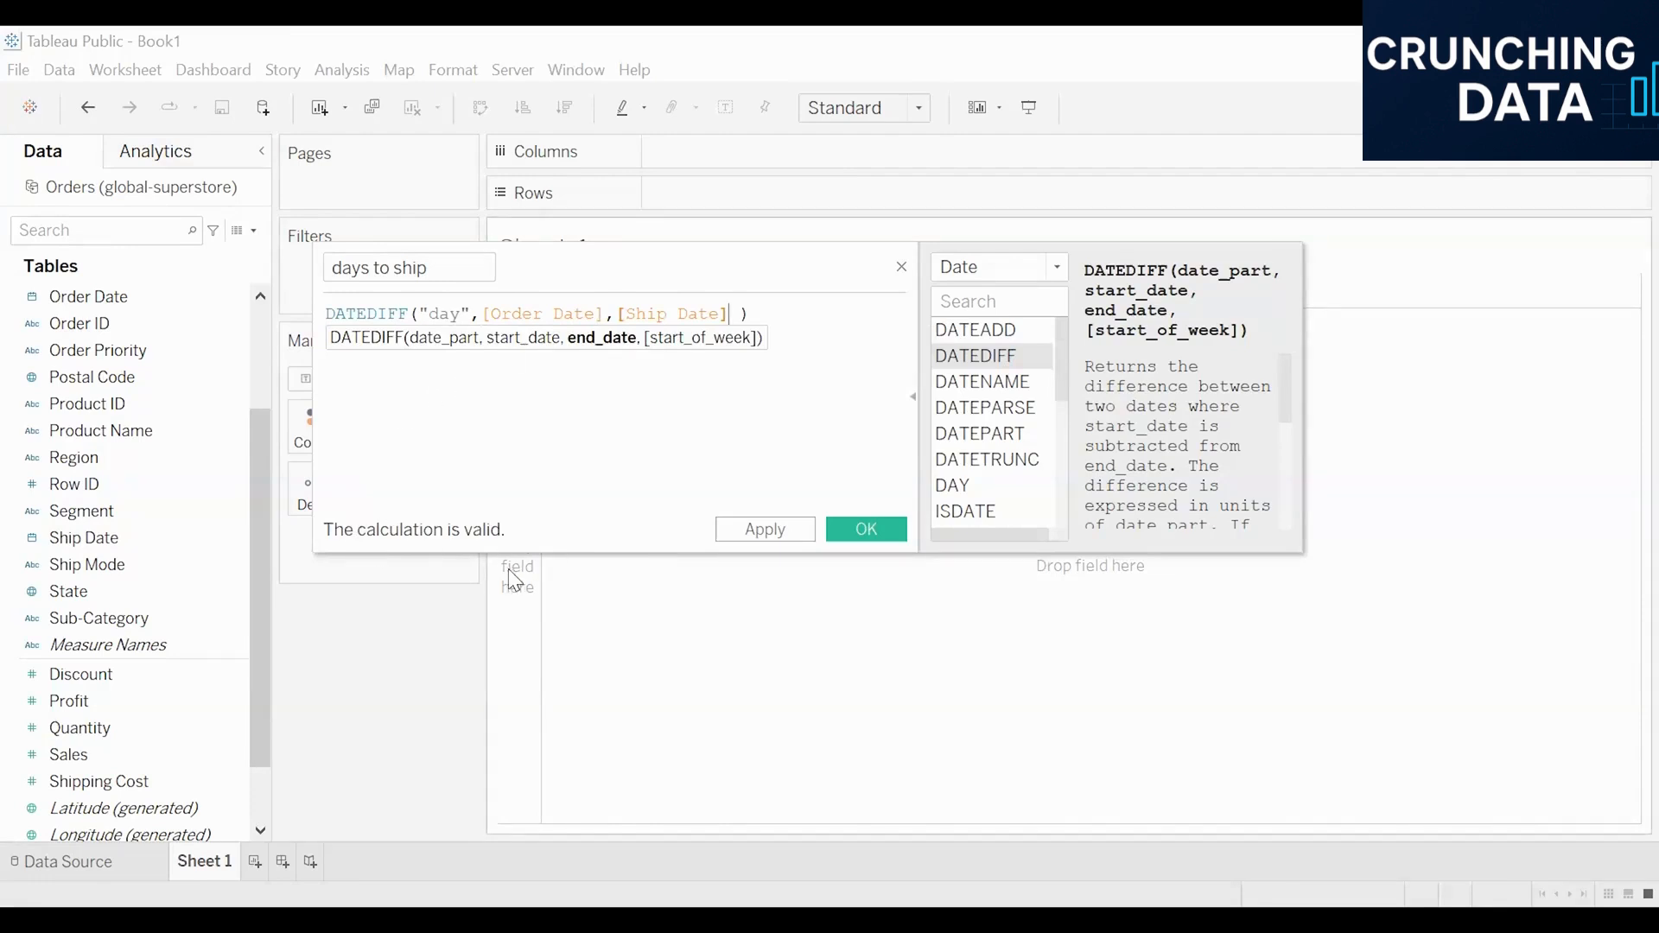
{"action": "left_click", "coordinate": [779, 530]}
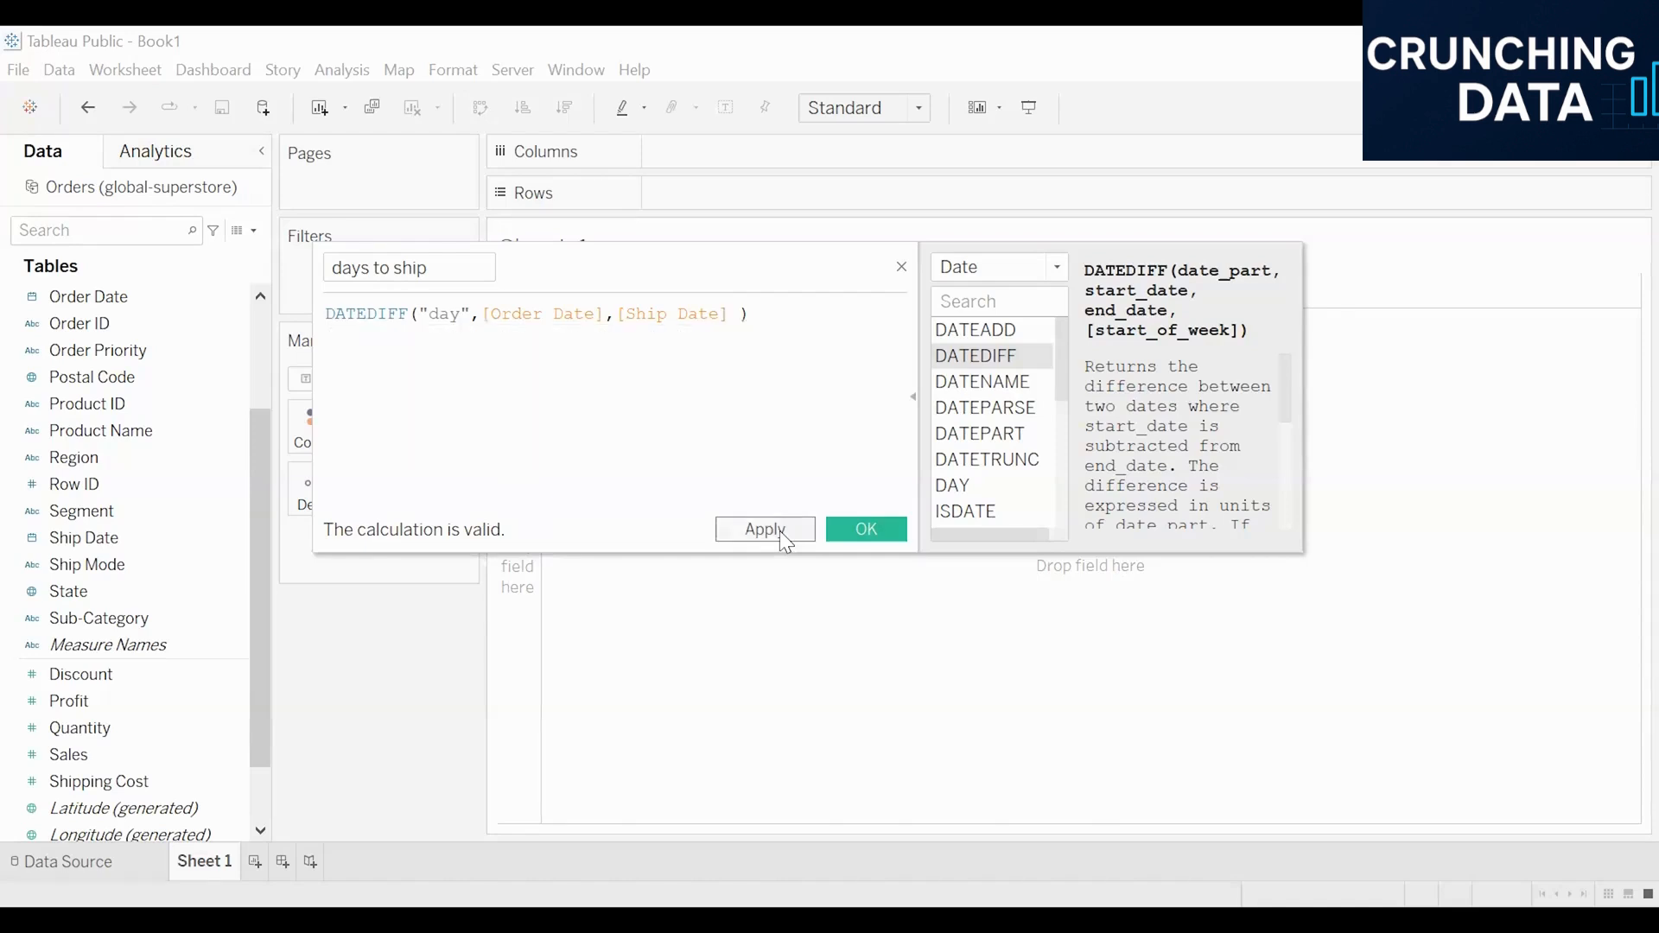
{"action": "left_click", "coordinate": [884, 529]}
Step: Add Order Date to the columns and set its date level to continuous Week Number
{"action": "scroll", "coordinate": [155, 688], "scroll_direction": "down", "scroll_amount": 1}
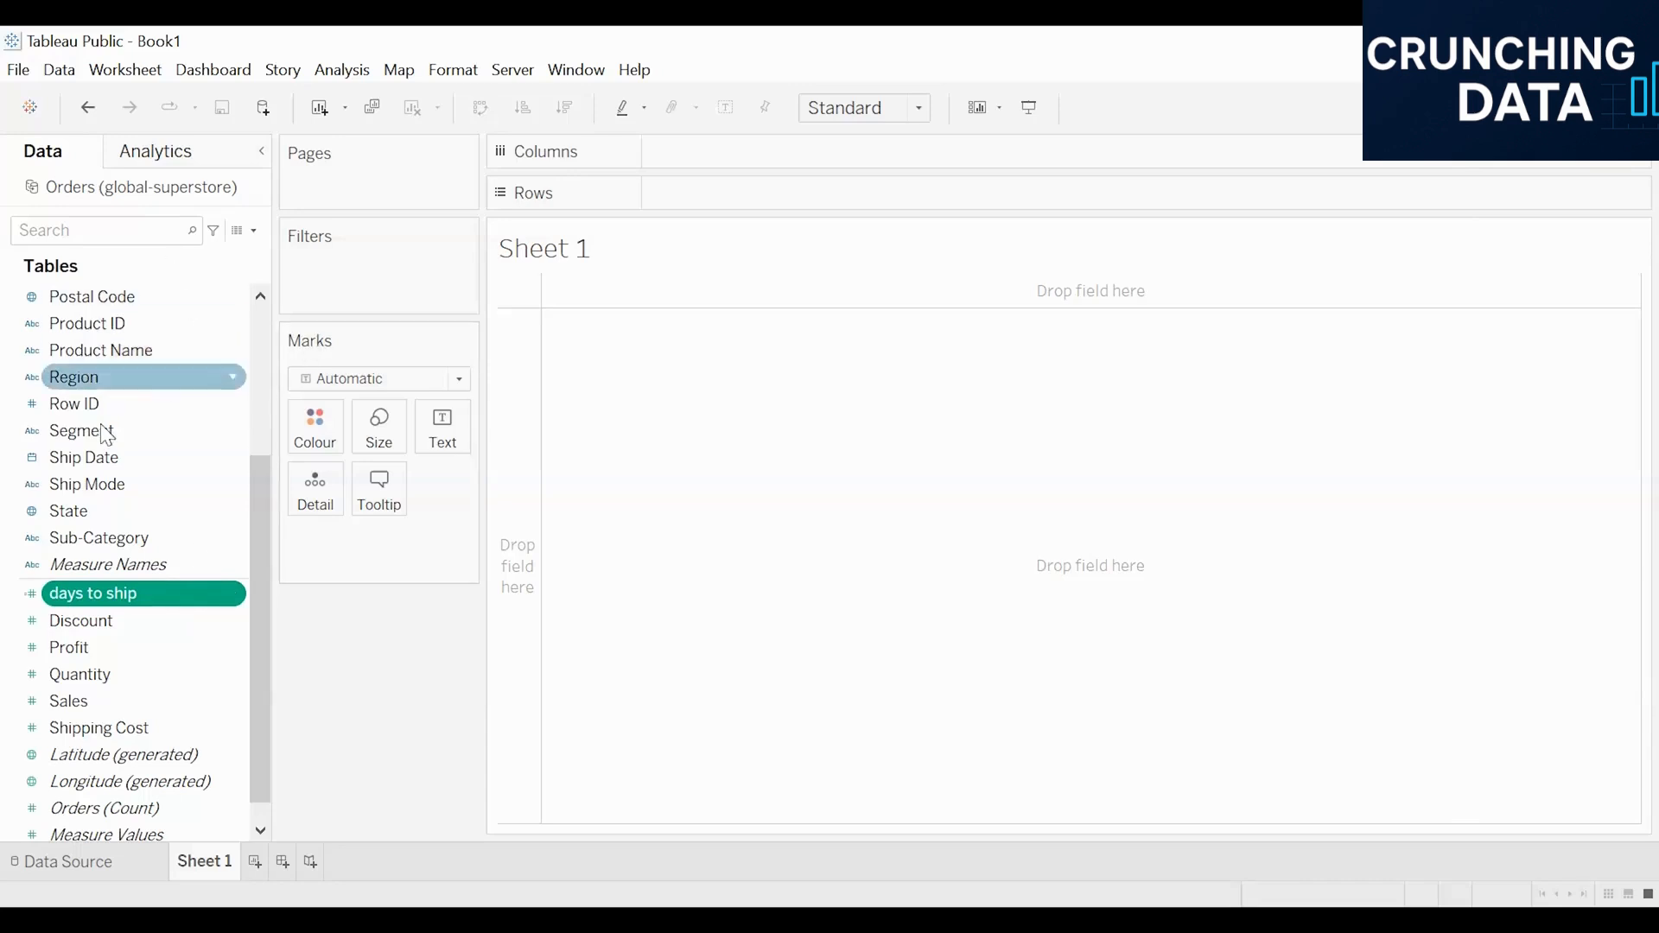
{"action": "scroll", "coordinate": [101, 430], "scroll_direction": "up", "scroll_amount": 2}
{"action": "double_click", "coordinate": [96, 349]}
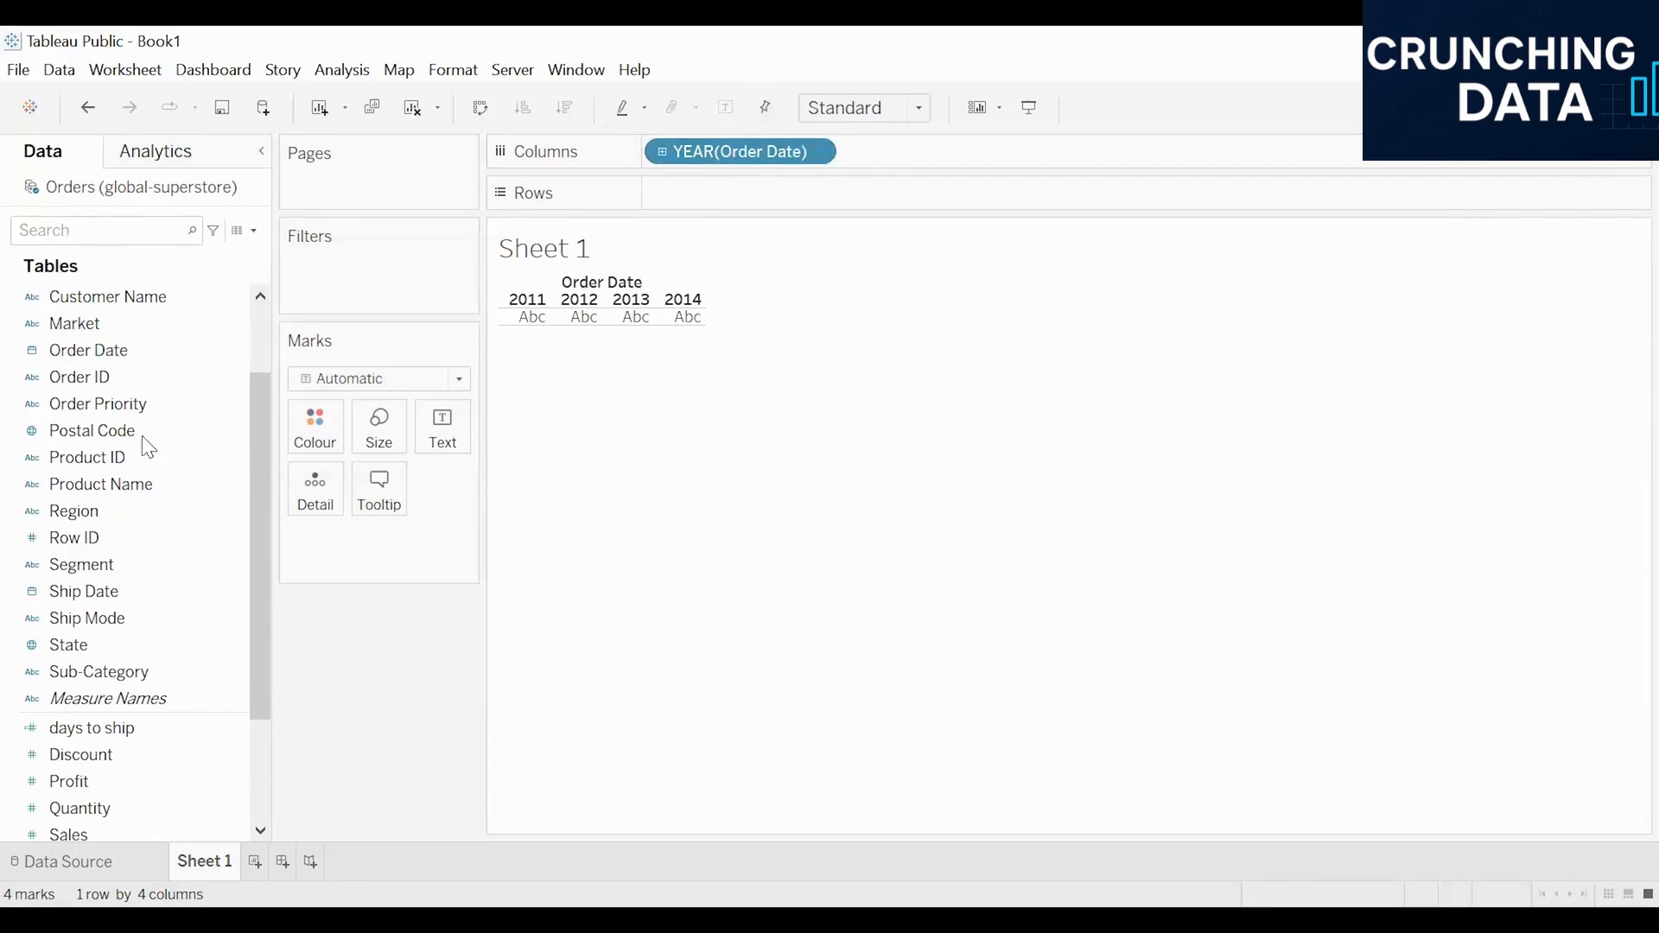
{"action": "scroll", "coordinate": [141, 448], "scroll_direction": "down", "scroll_amount": 2}
{"action": "left_click", "coordinate": [136, 403]}
{"action": "left_click", "coordinate": [121, 570]}
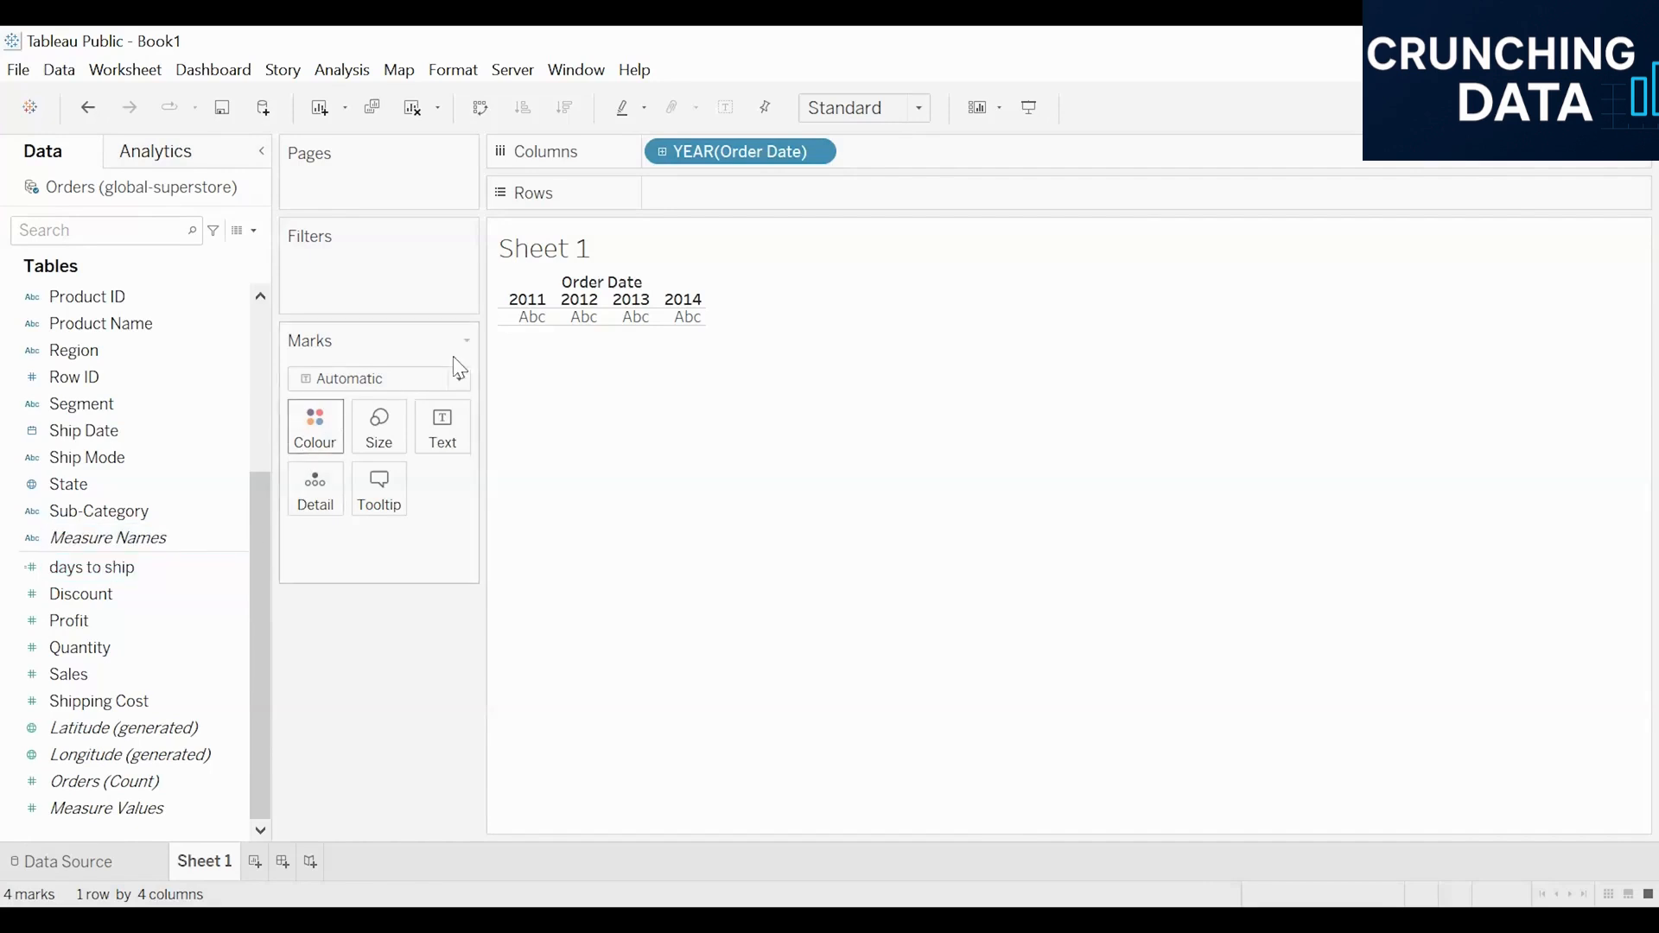
{"action": "left_click", "coordinate": [814, 154]}
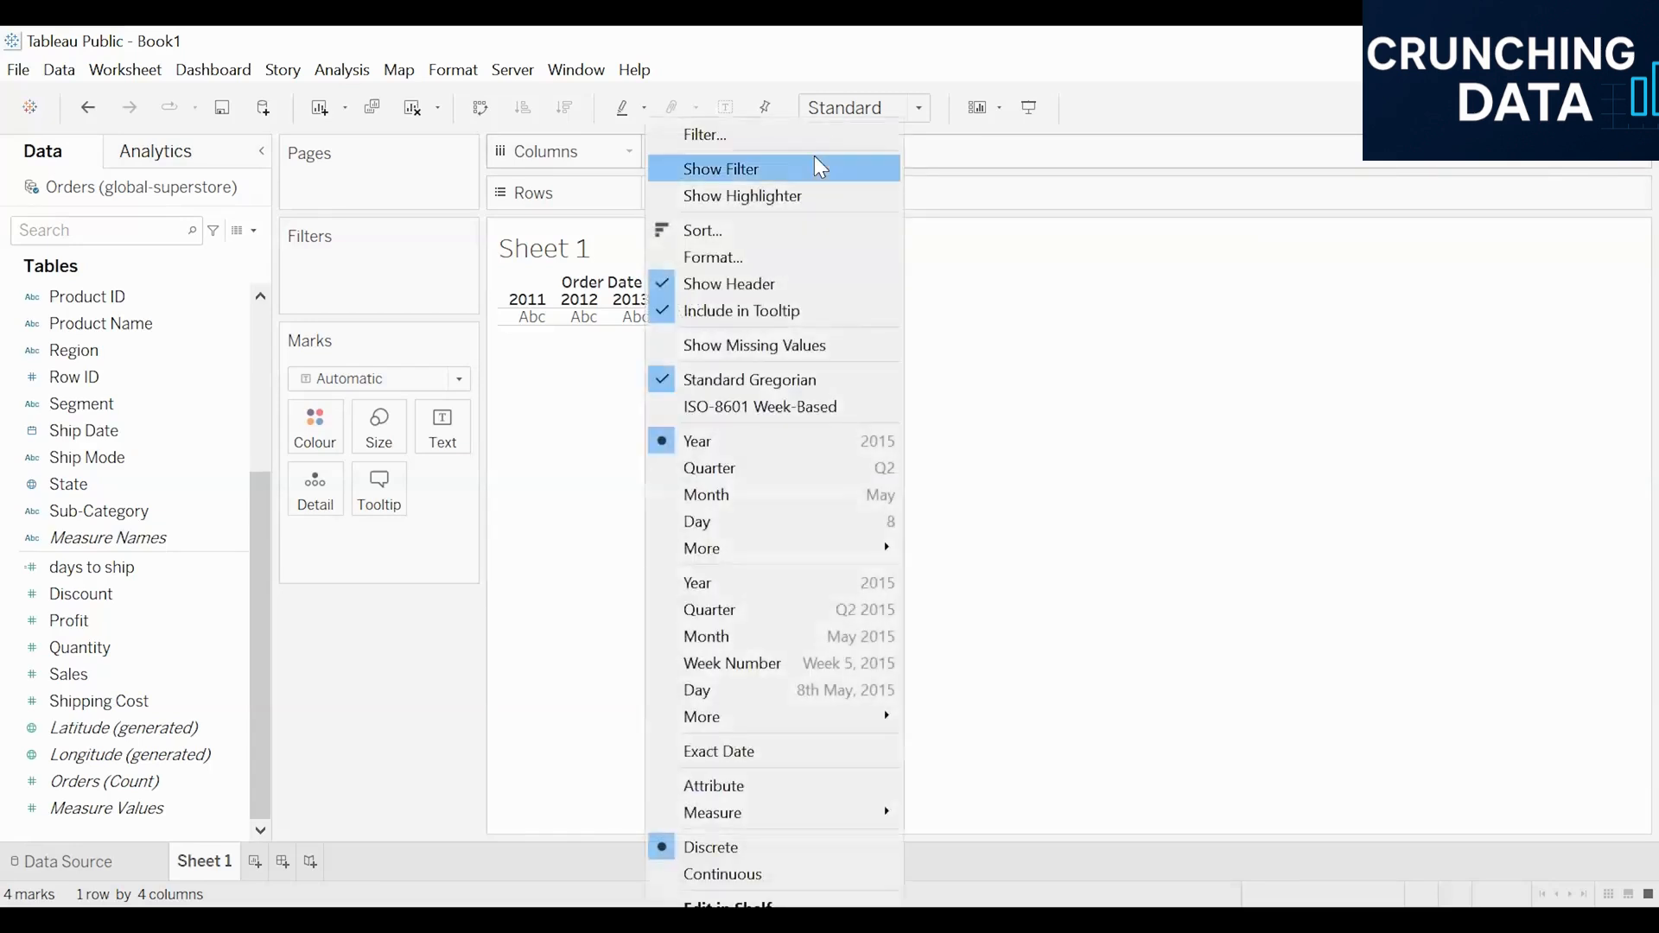
{"action": "left_click", "coordinate": [742, 674]}
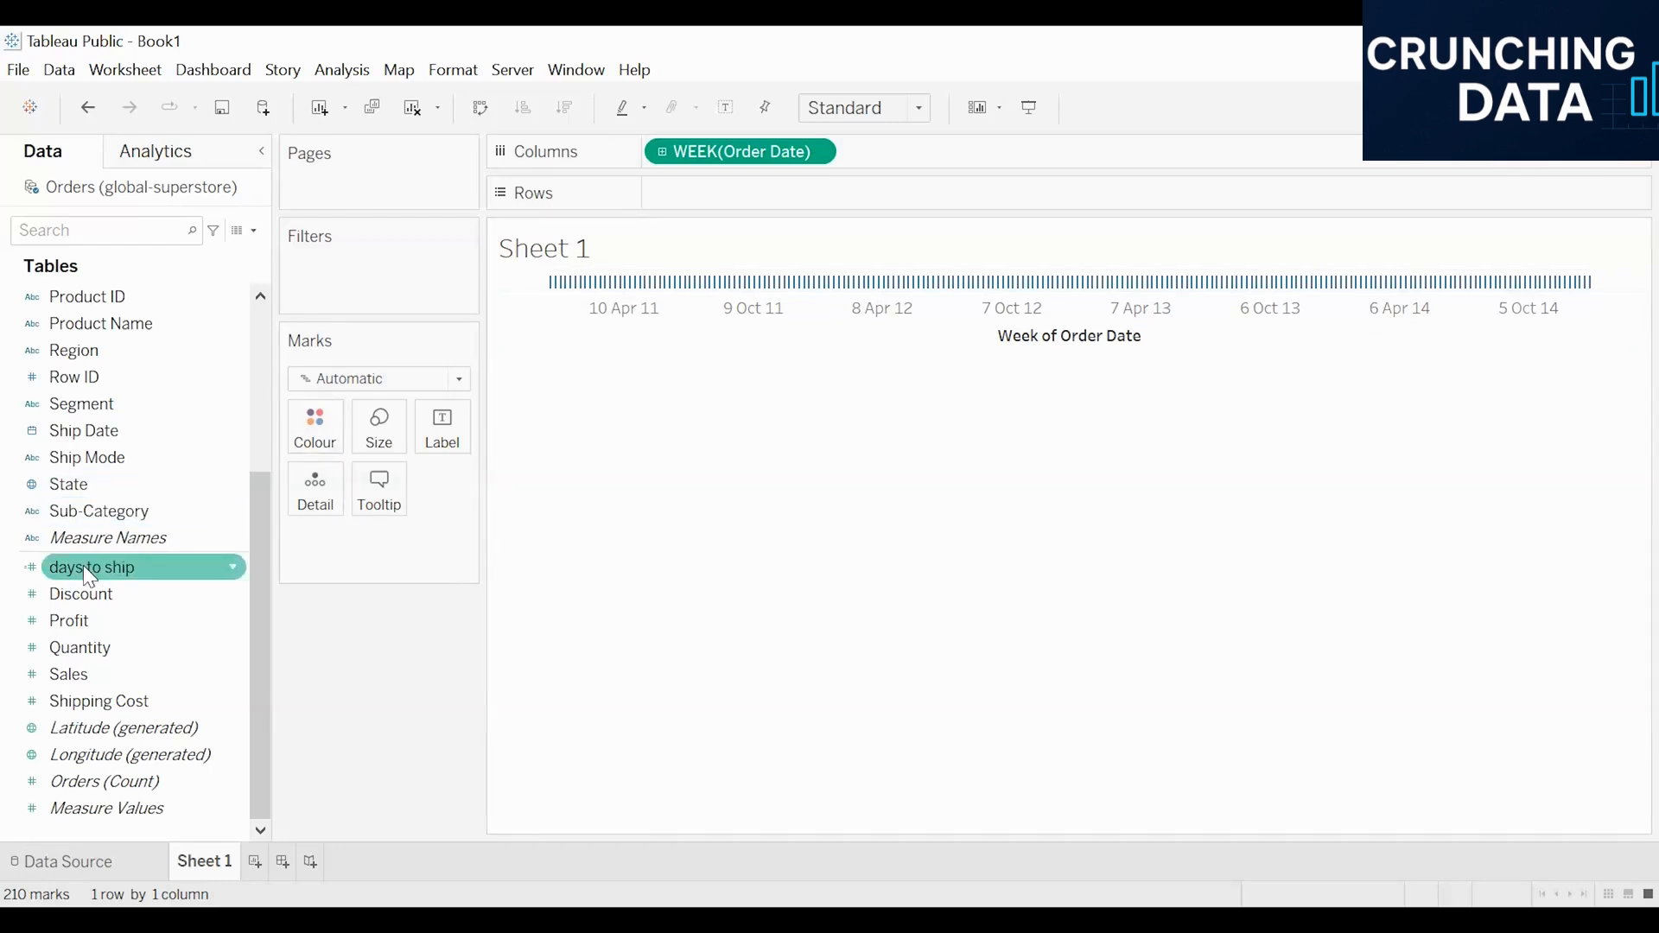
Step: Add Sub-Category and the days to ship measure to the rows of the view
{"action": "scroll", "coordinate": [86, 570], "scroll_direction": "up", "scroll_amount": 2}
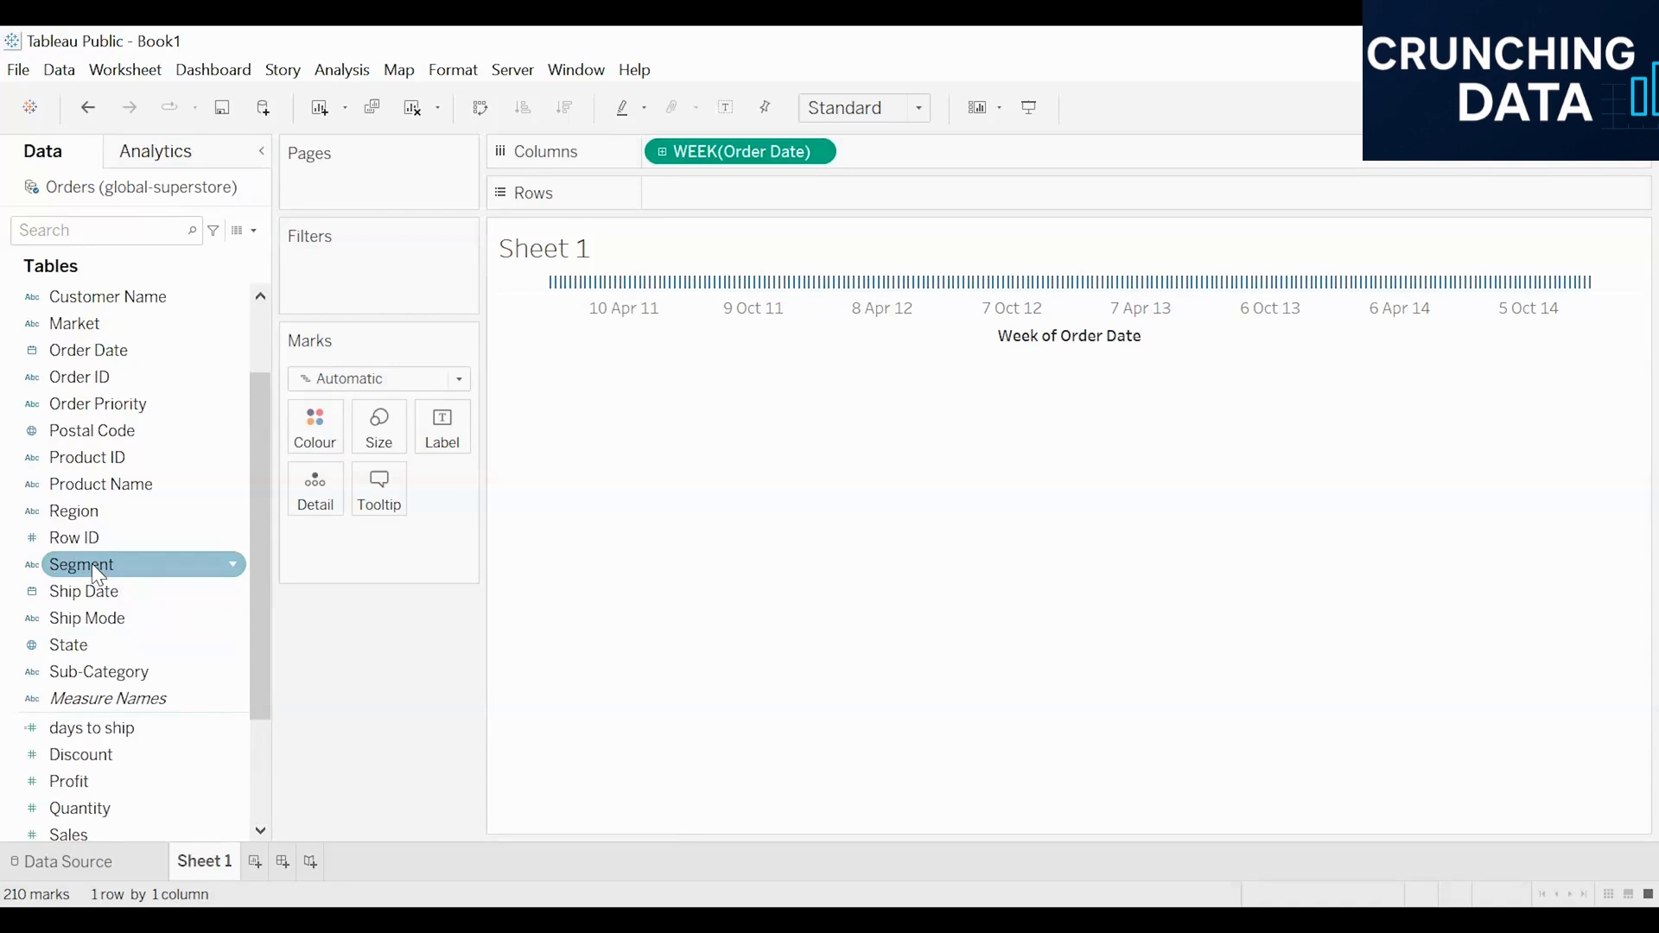
{"action": "double_click", "coordinate": [121, 681]}
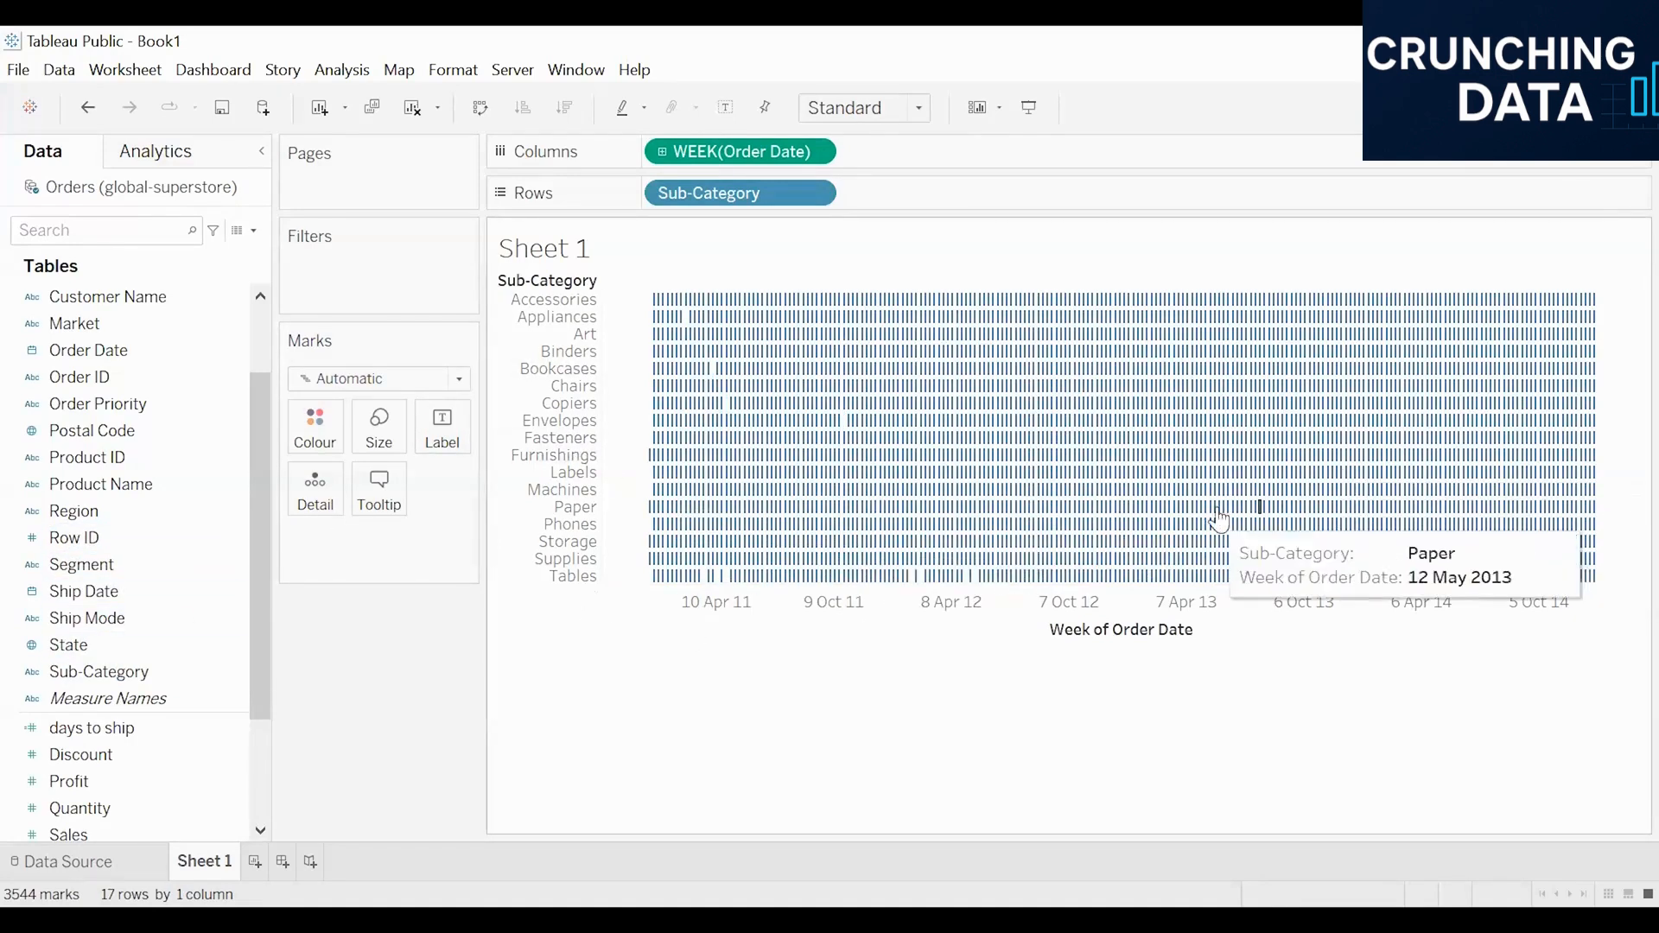
{"action": "scroll", "coordinate": [150, 597], "scroll_direction": "down", "scroll_amount": 1}
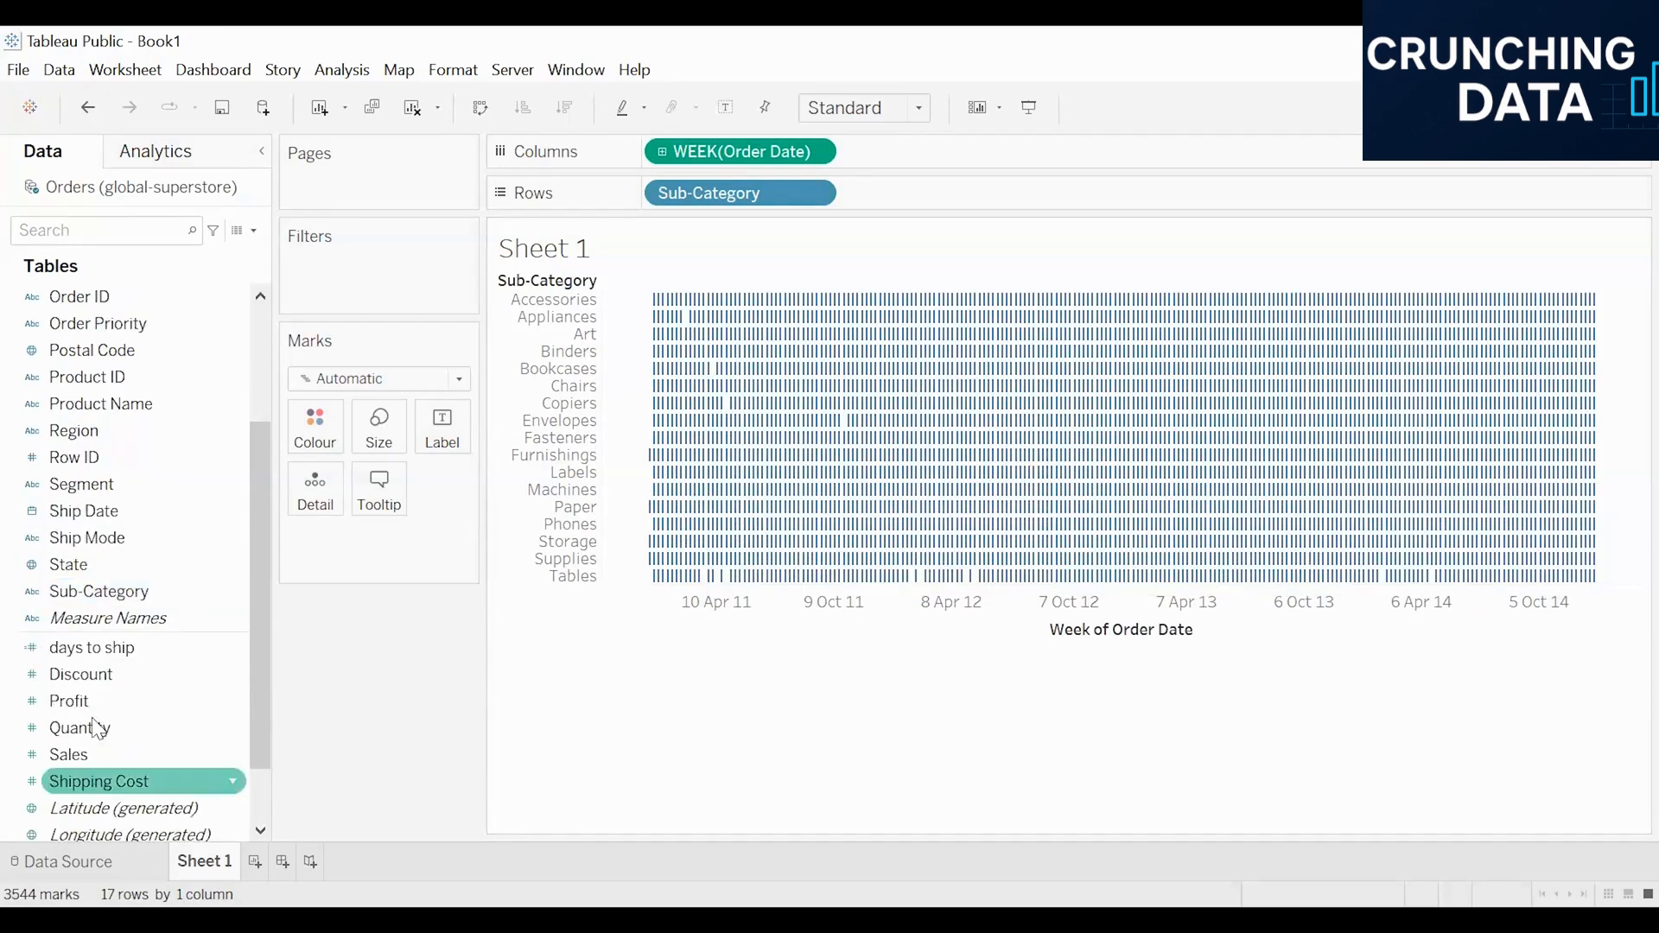
{"action": "double_click", "coordinate": [137, 650]}
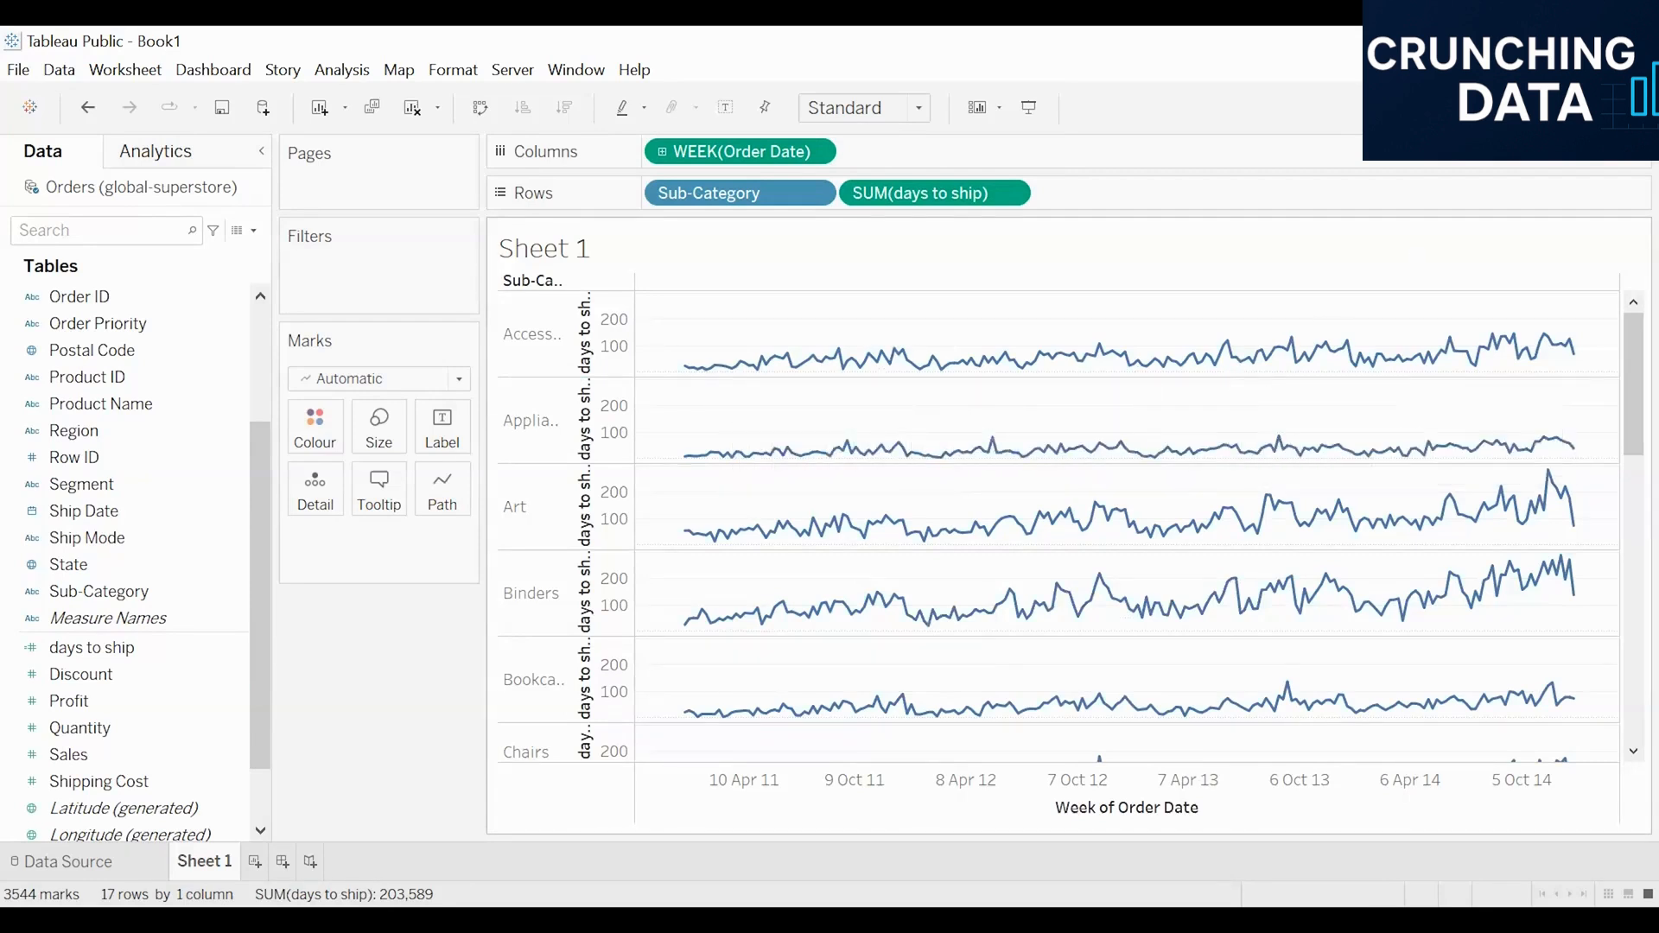
Step: Change the view to a Gantt chart and aggregate the days to ship size measure as Average
{"action": "left_click", "coordinate": [1606, 107]}
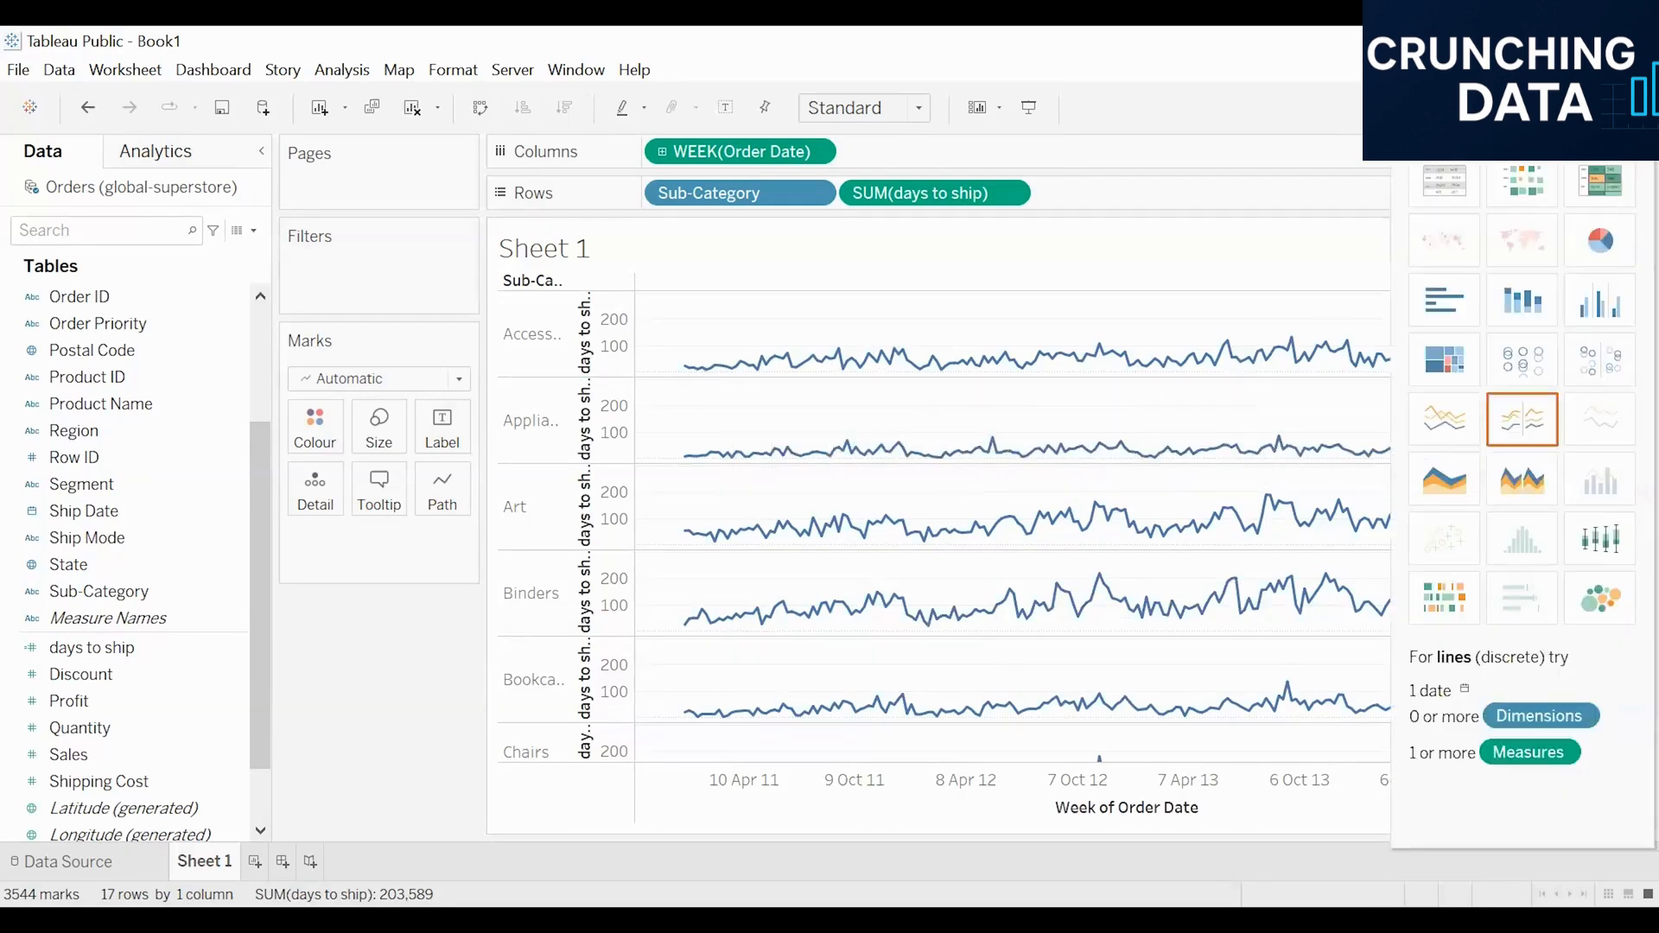
{"action": "left_click", "coordinate": [1444, 595]}
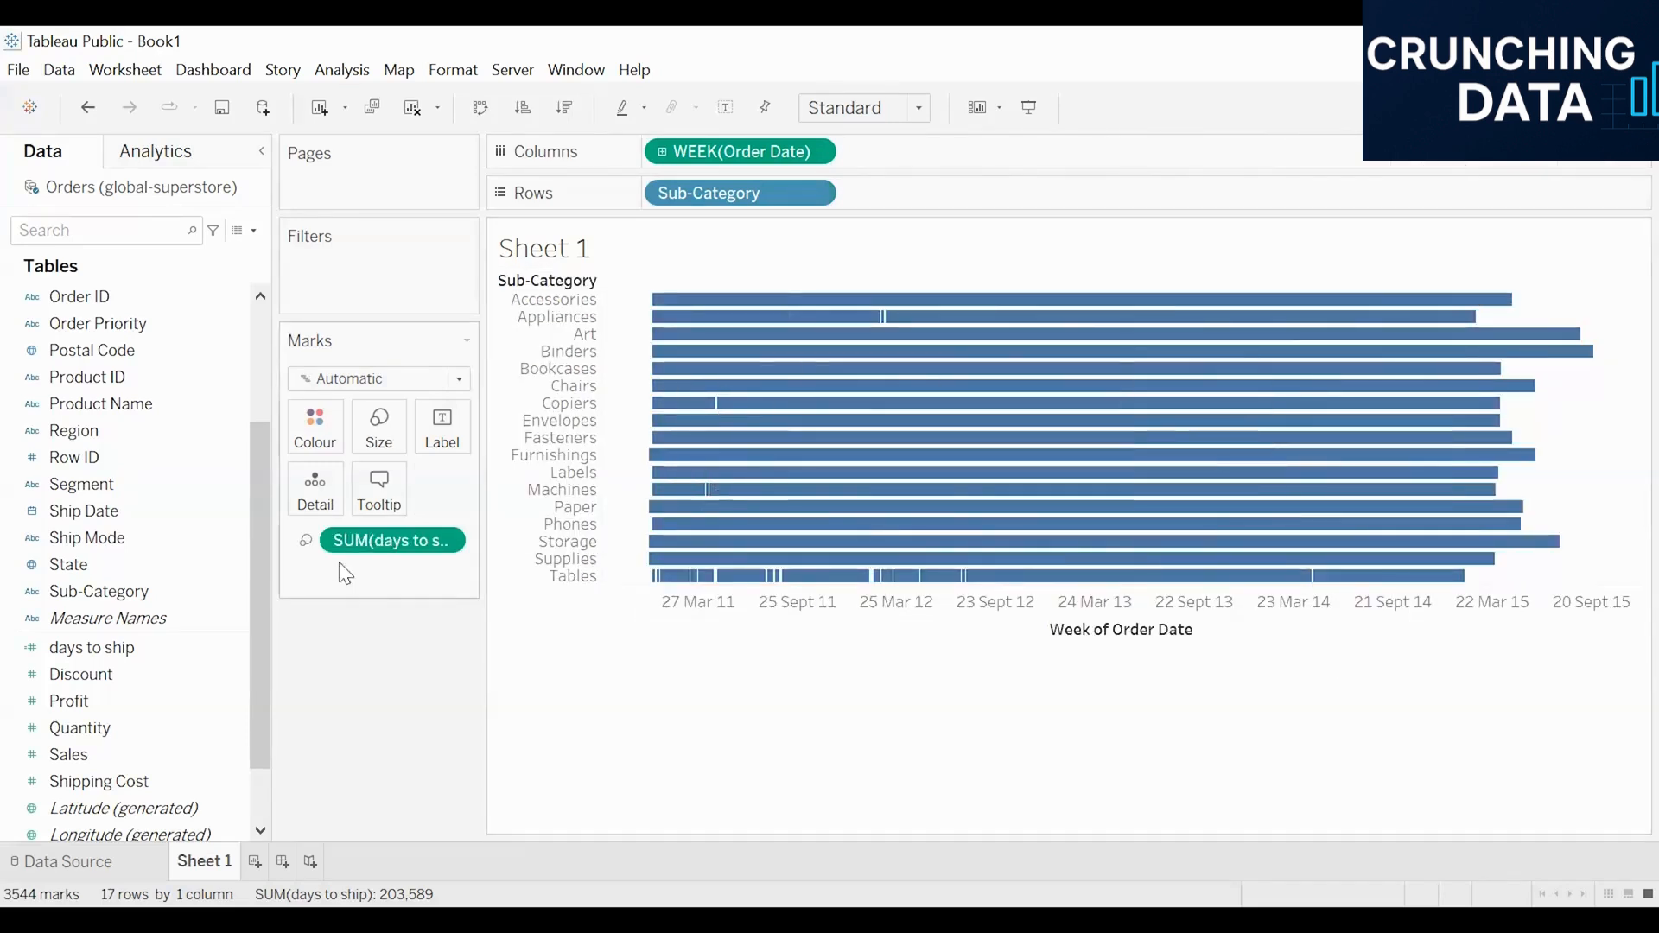
{"action": "left_click", "coordinate": [448, 552]}
{"action": "mouse_move", "coordinate": [483, 750]}
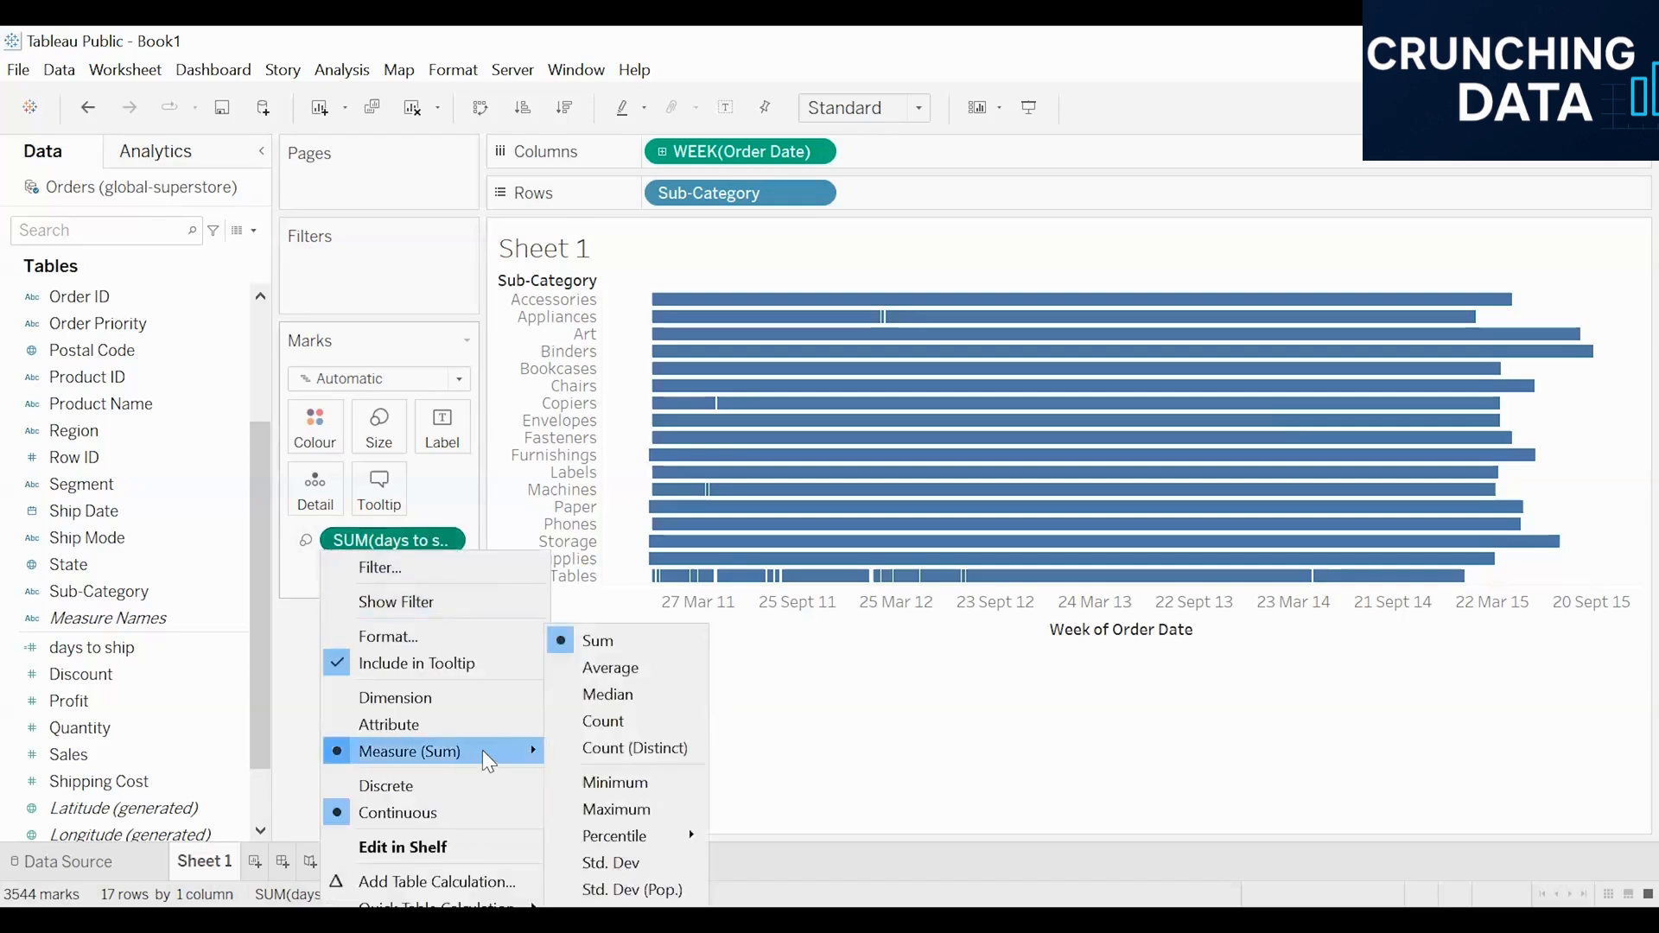
{"action": "left_click", "coordinate": [624, 674]}
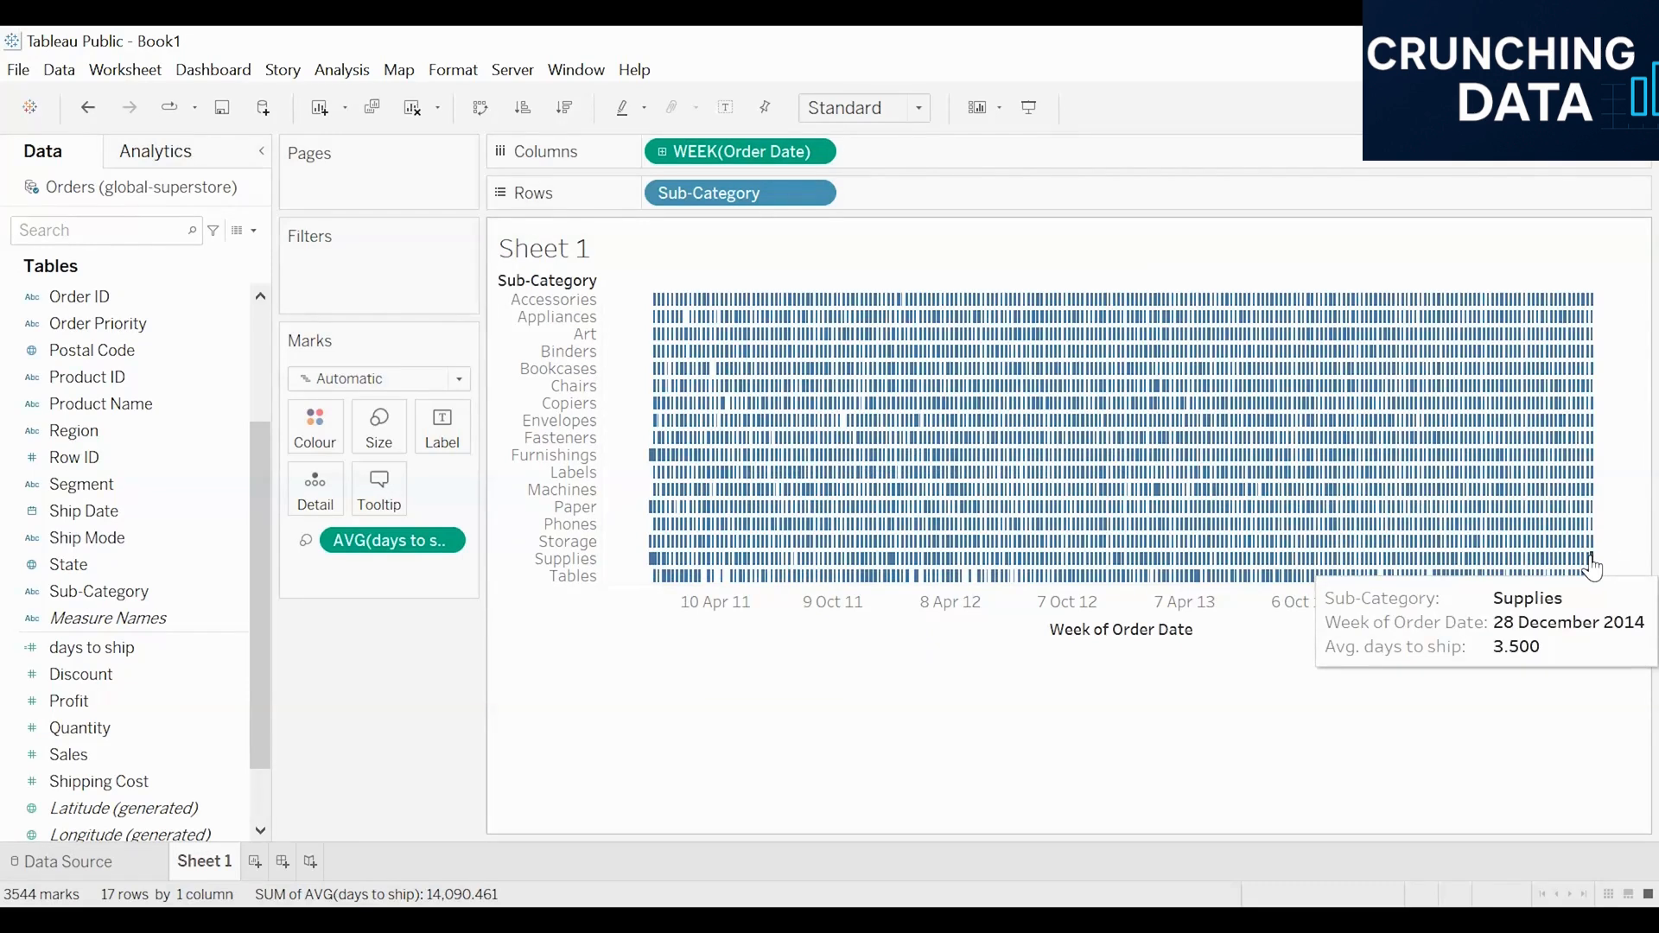
Step: Add an Order Date filter to the sheet based on a range of dates
{"action": "scroll", "coordinate": [121, 495], "scroll_direction": "up", "scroll_amount": 3}
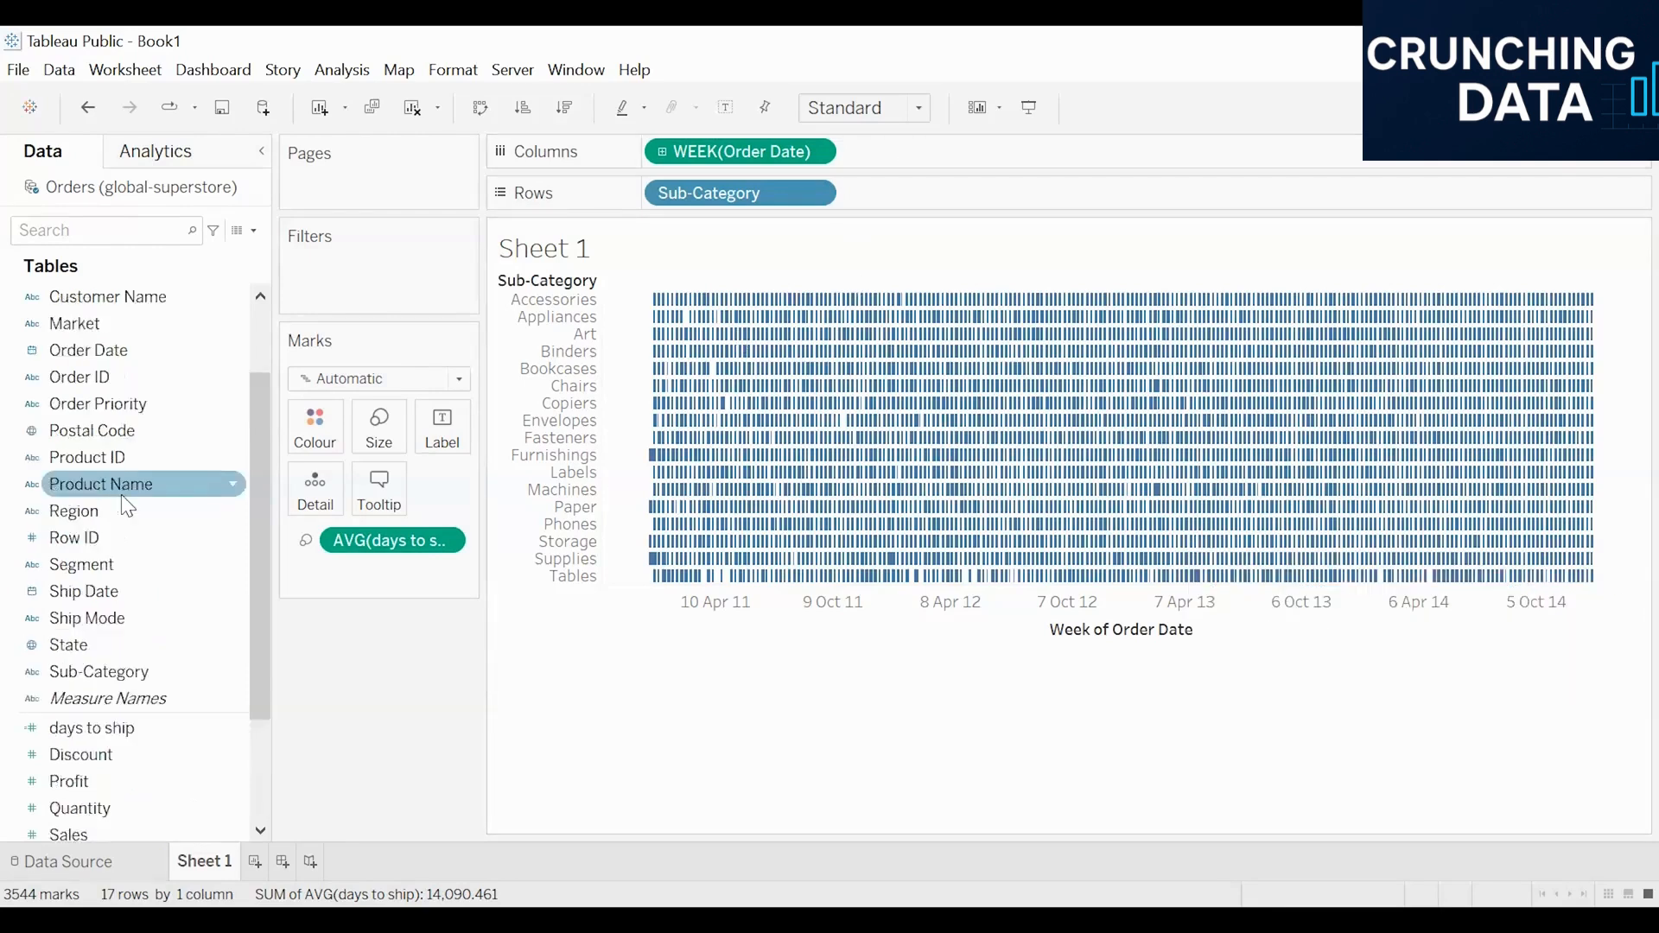
{"action": "left_click", "coordinate": [121, 462]}
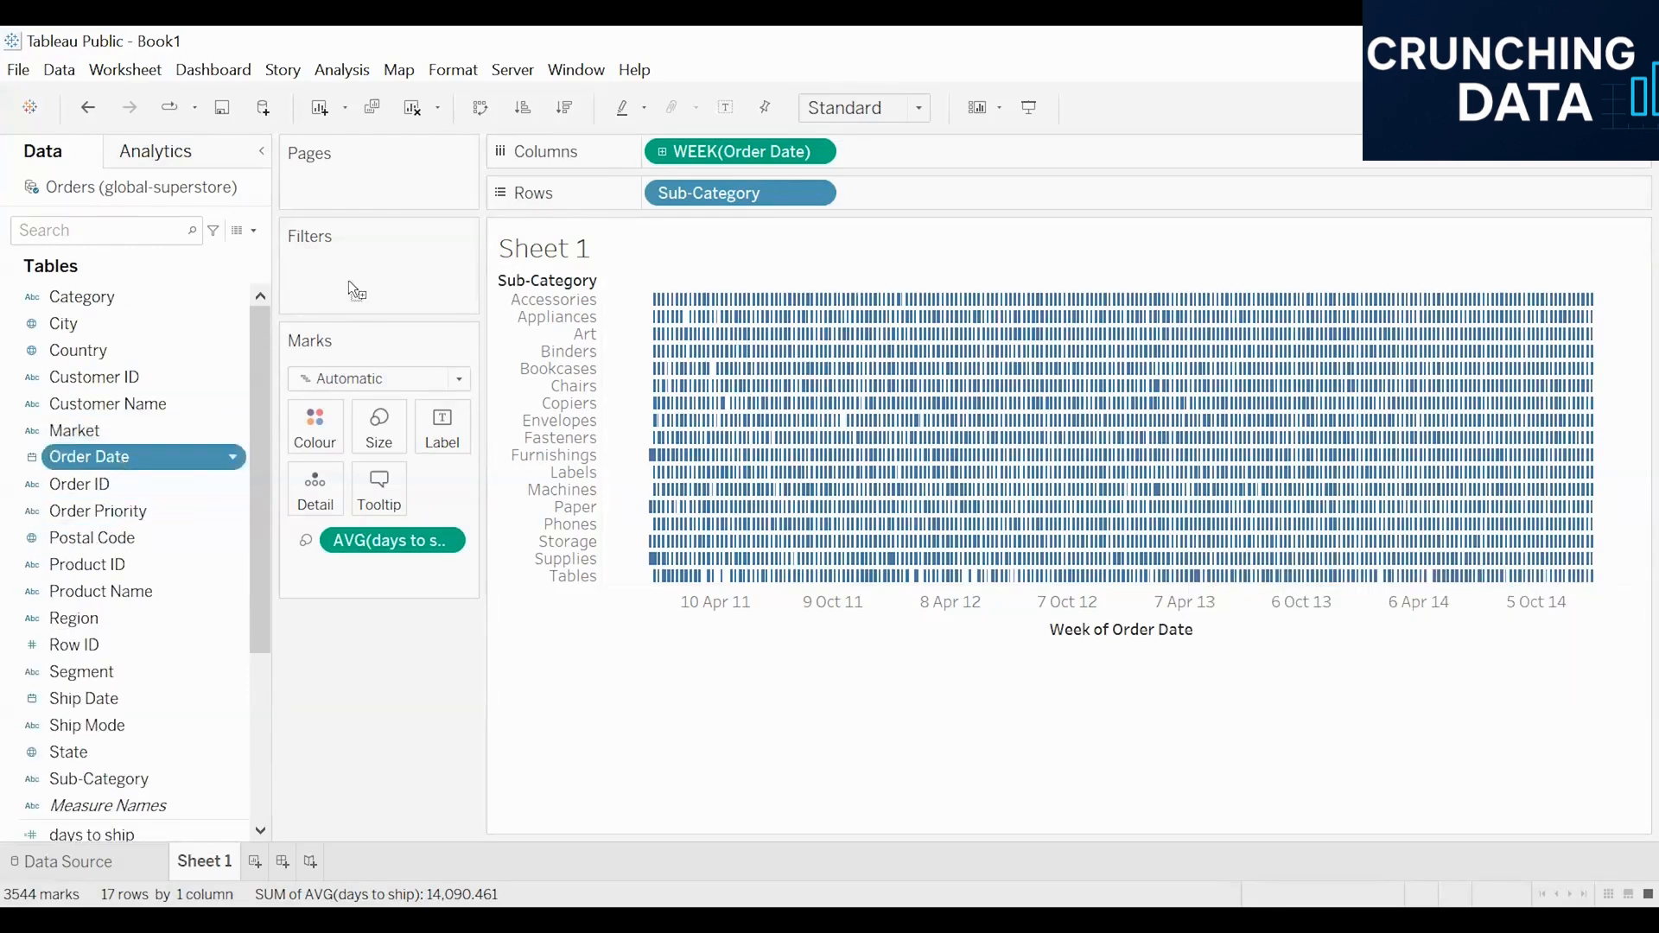
{"action": "left_click_drag", "start_coordinate": [418, 353], "coordinate": [363, 260]}
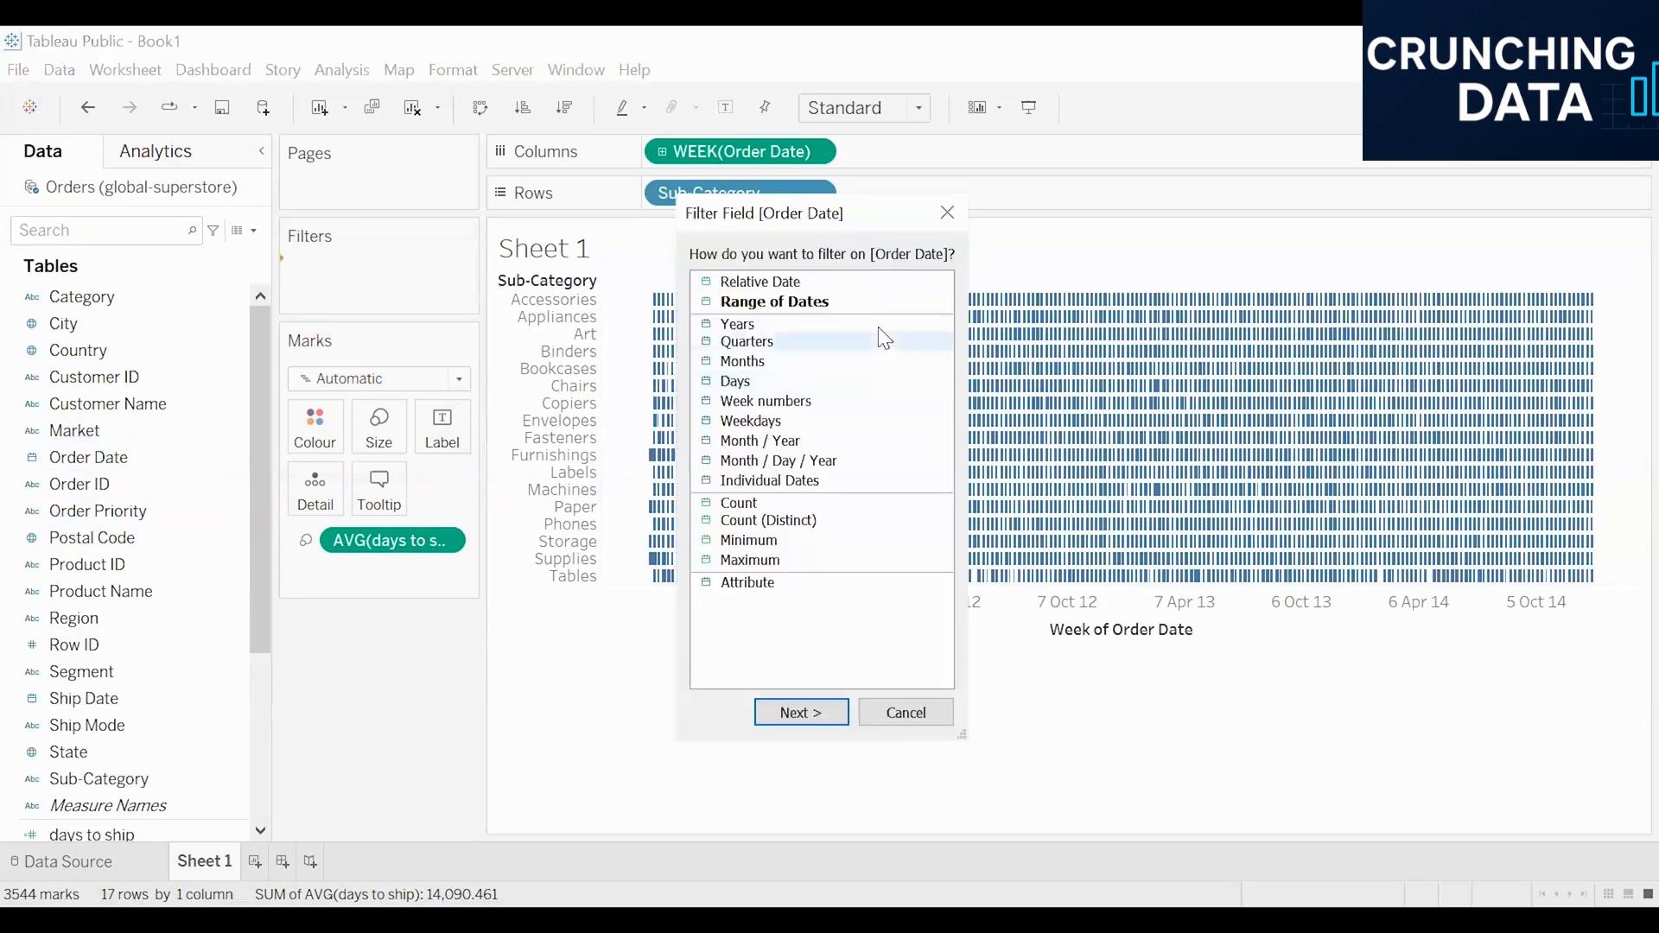
{"action": "left_click", "coordinate": [788, 303]}
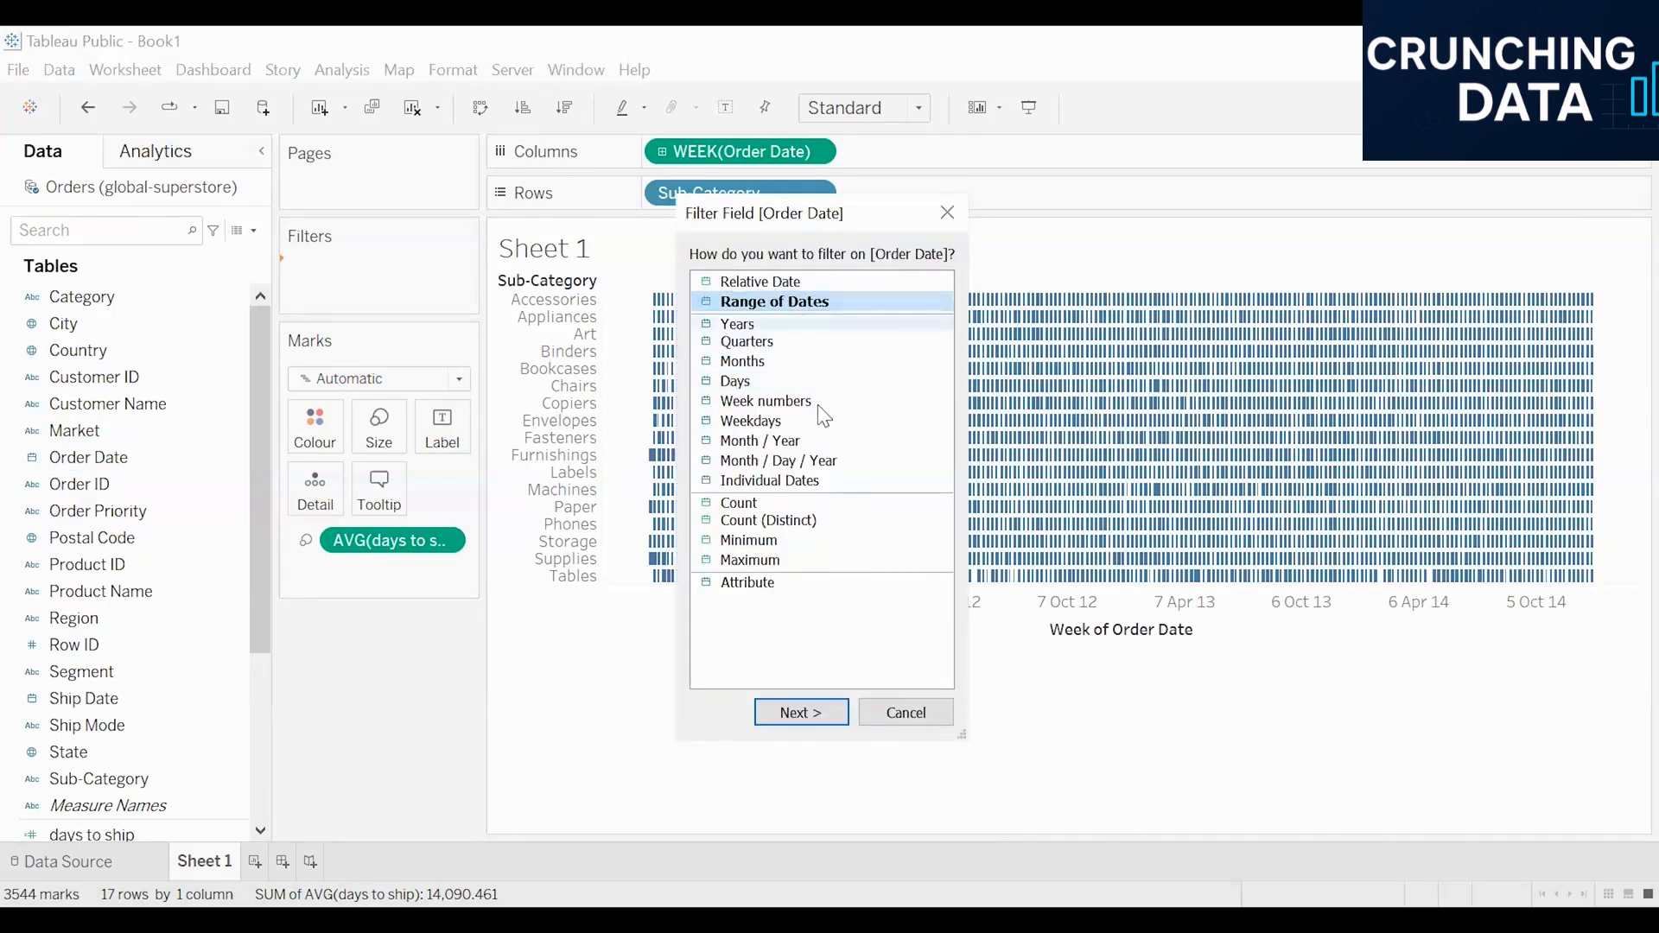
{"action": "left_click", "coordinate": [833, 714]}
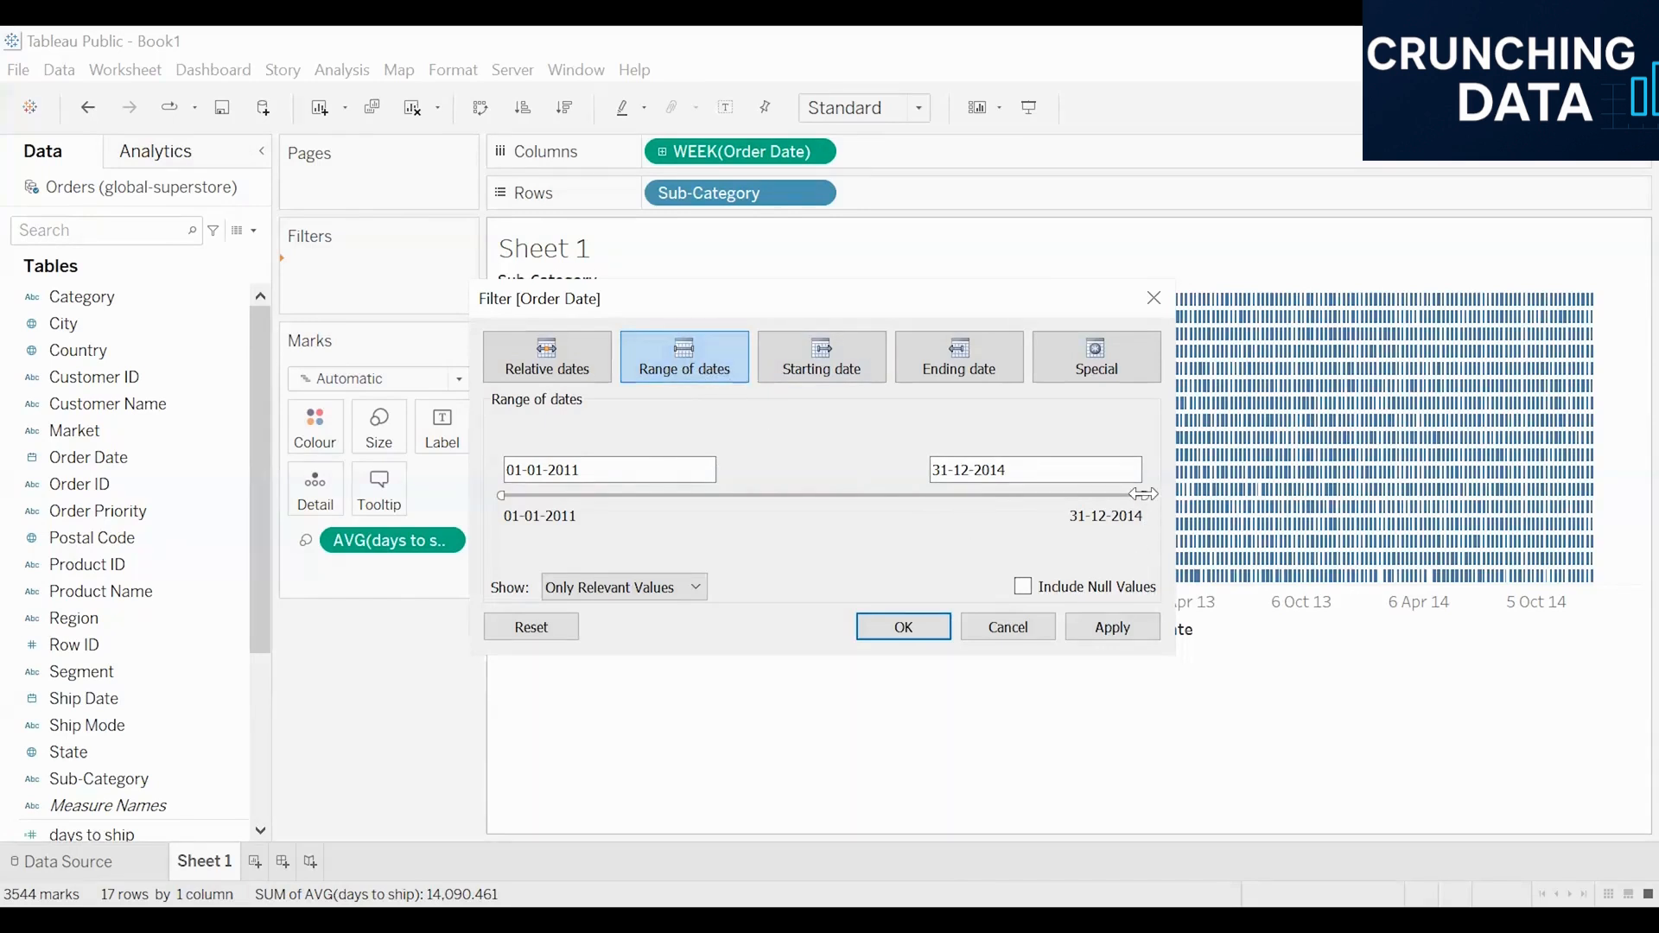
Step: Limit the Order Date filter range to end on 01-05-2011 and apply it to the sheet
{"action": "left_click_drag", "start_coordinate": [1142, 494], "coordinate": [543, 511]}
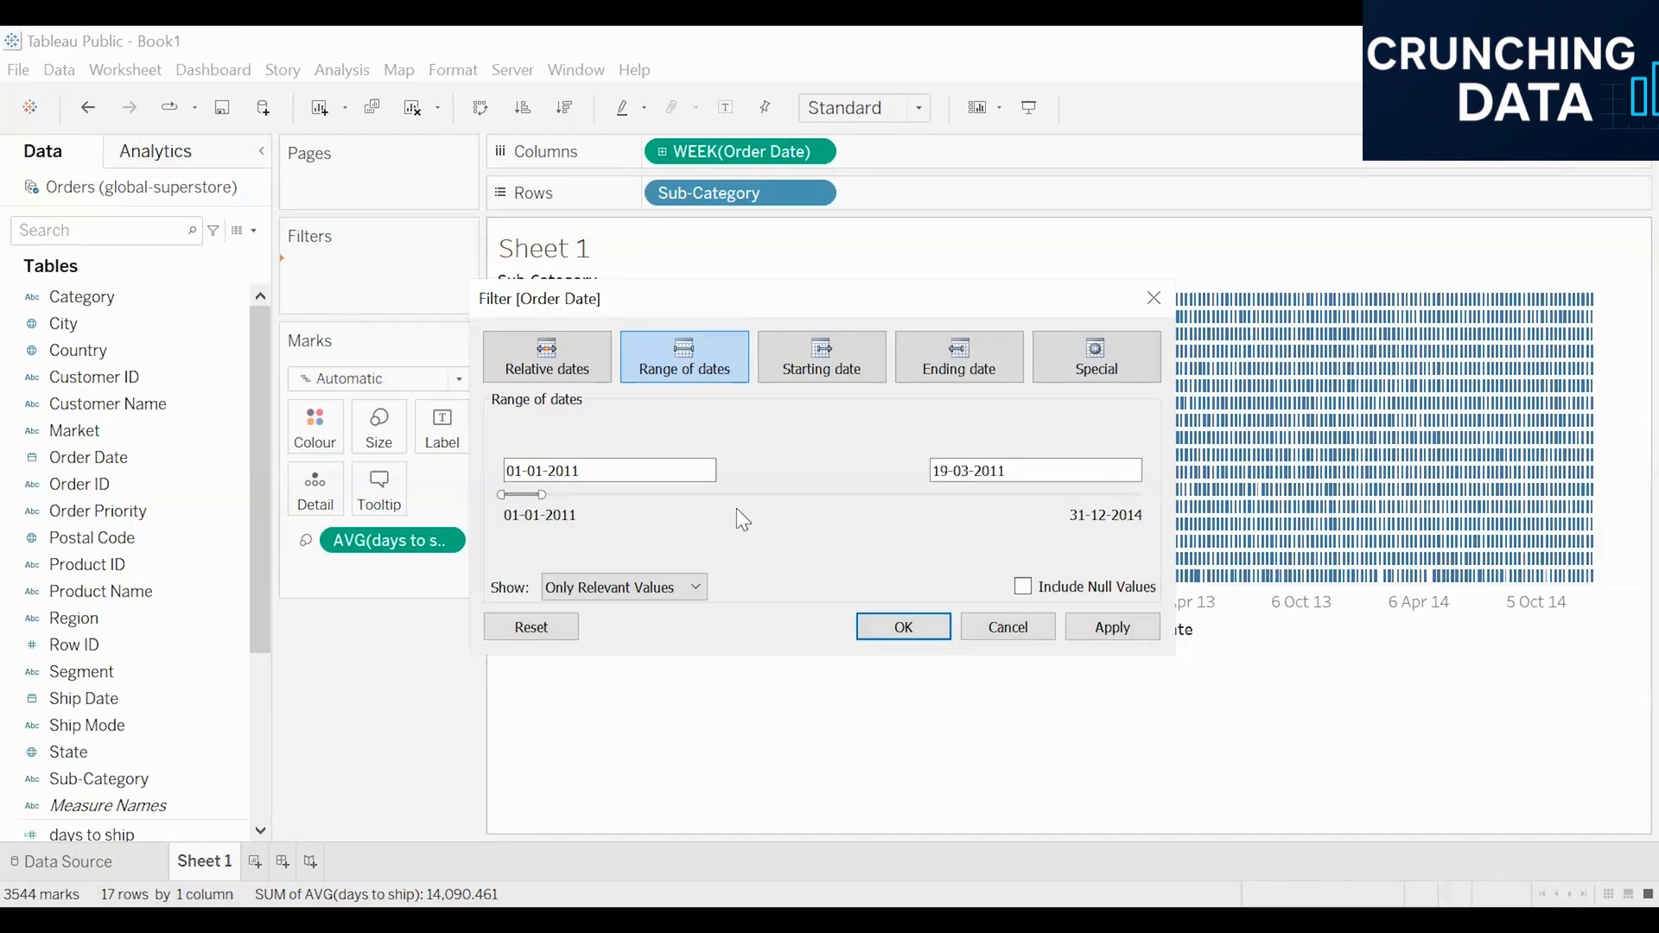
{"action": "left_click", "coordinate": [950, 471]}
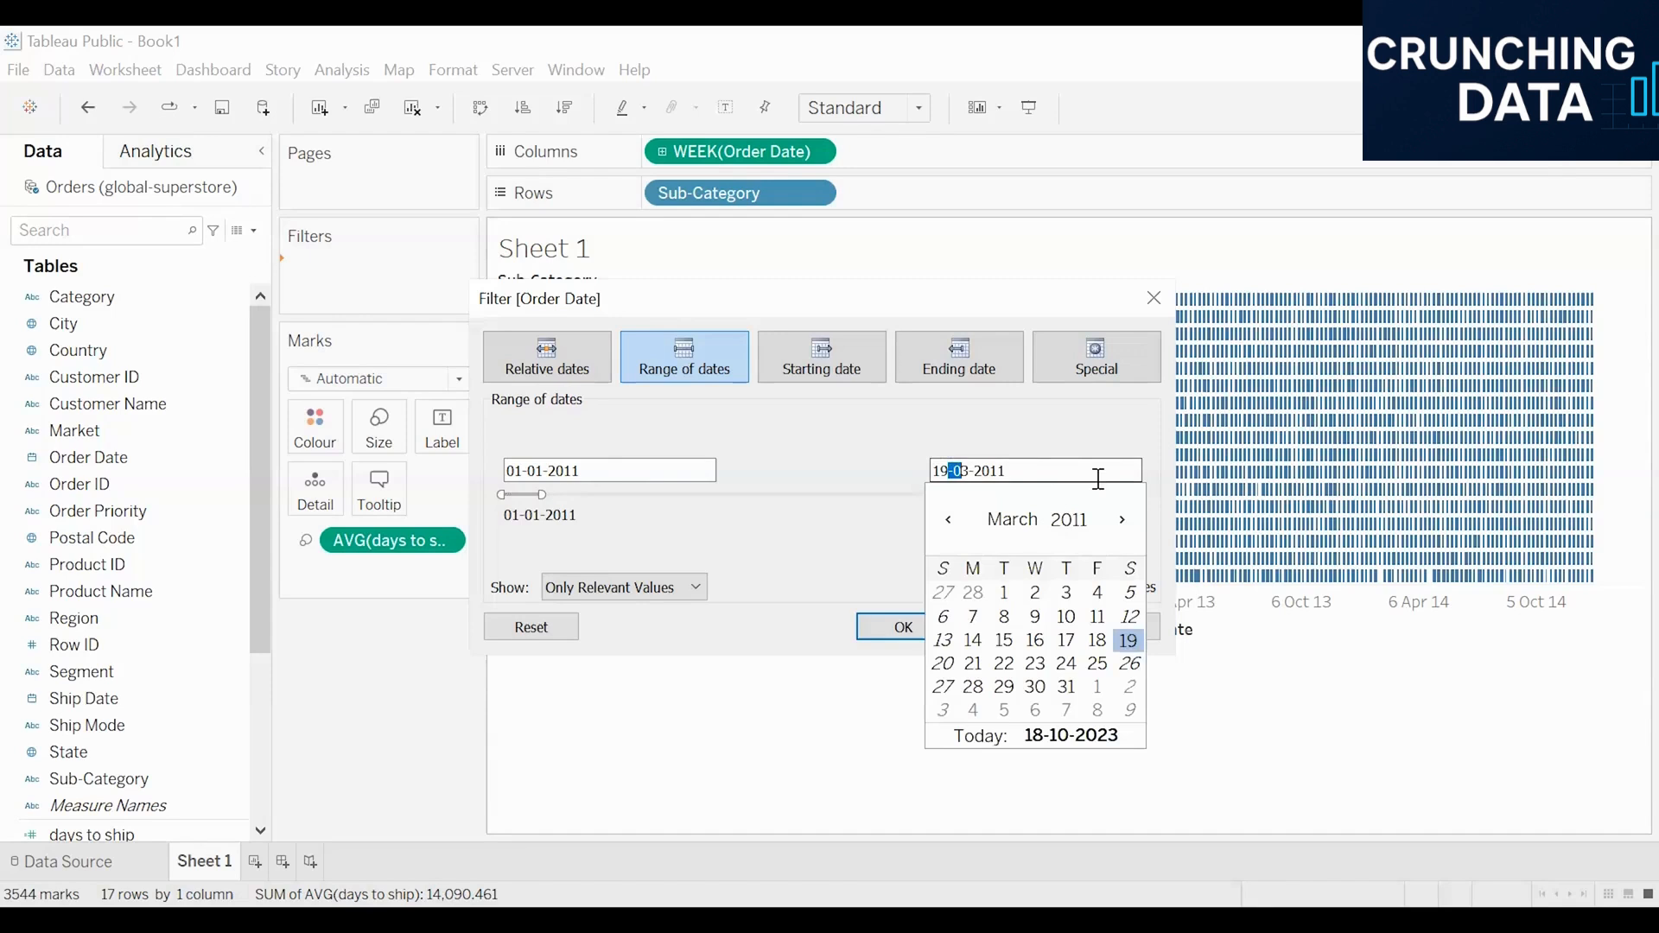
{"action": "key", "text": "BackSpace"}
{"action": "type", "text": "5"}
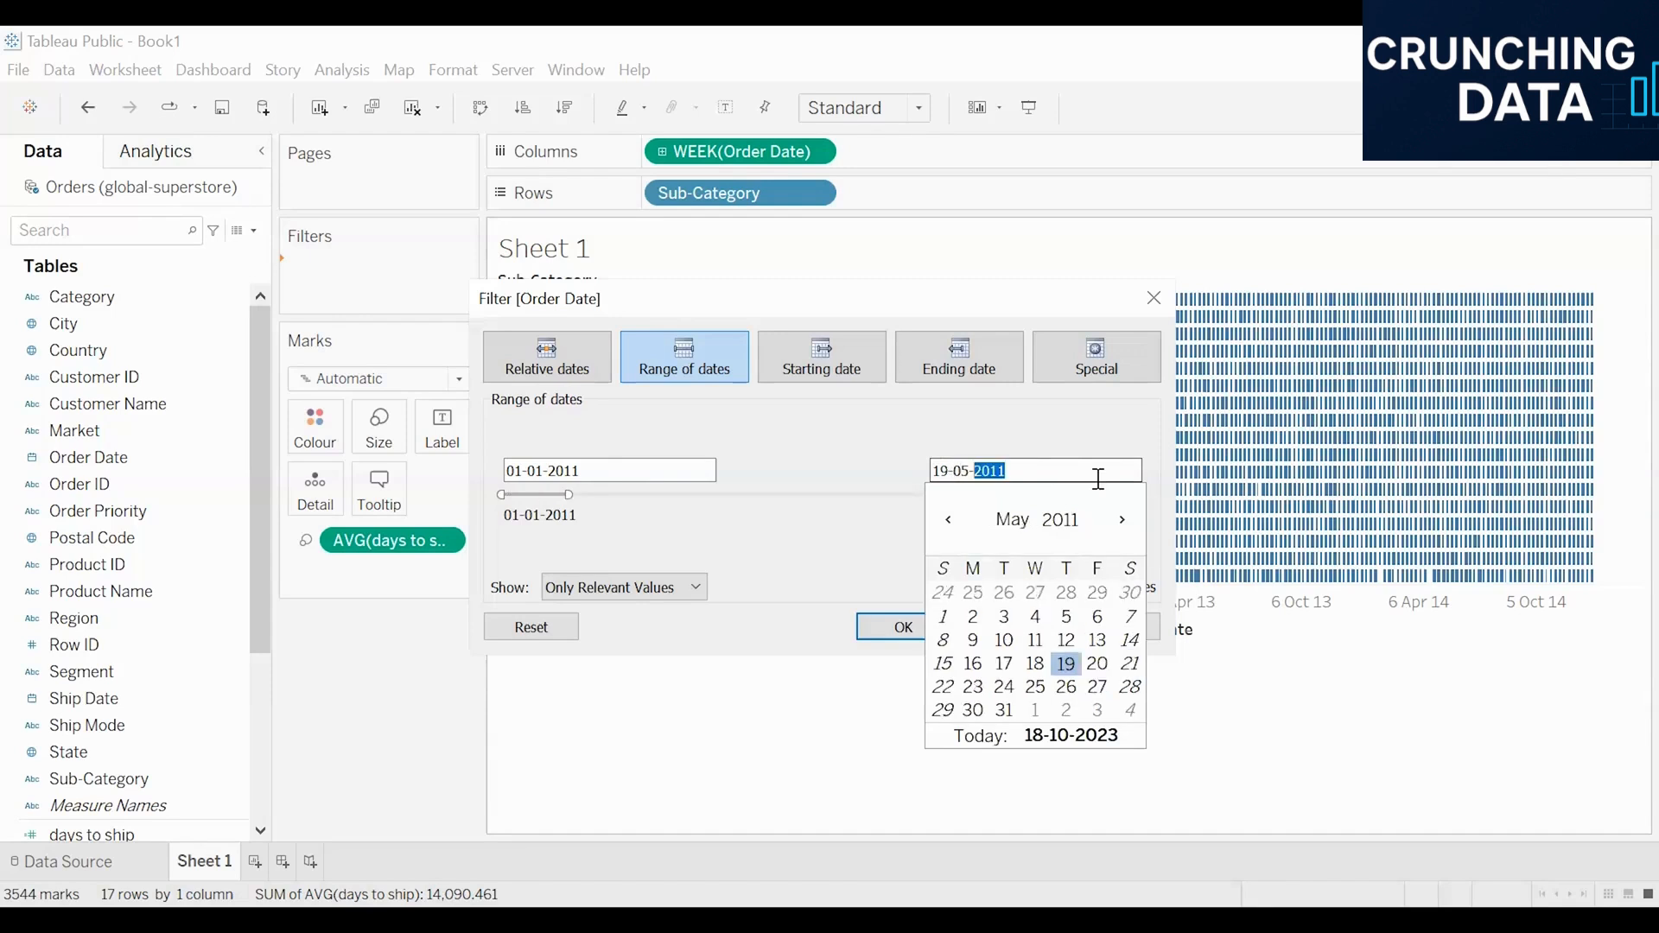
{"action": "key", "text": "Left"}
{"action": "key", "text": "Left"}
{"action": "left_click", "coordinate": [943, 617]}
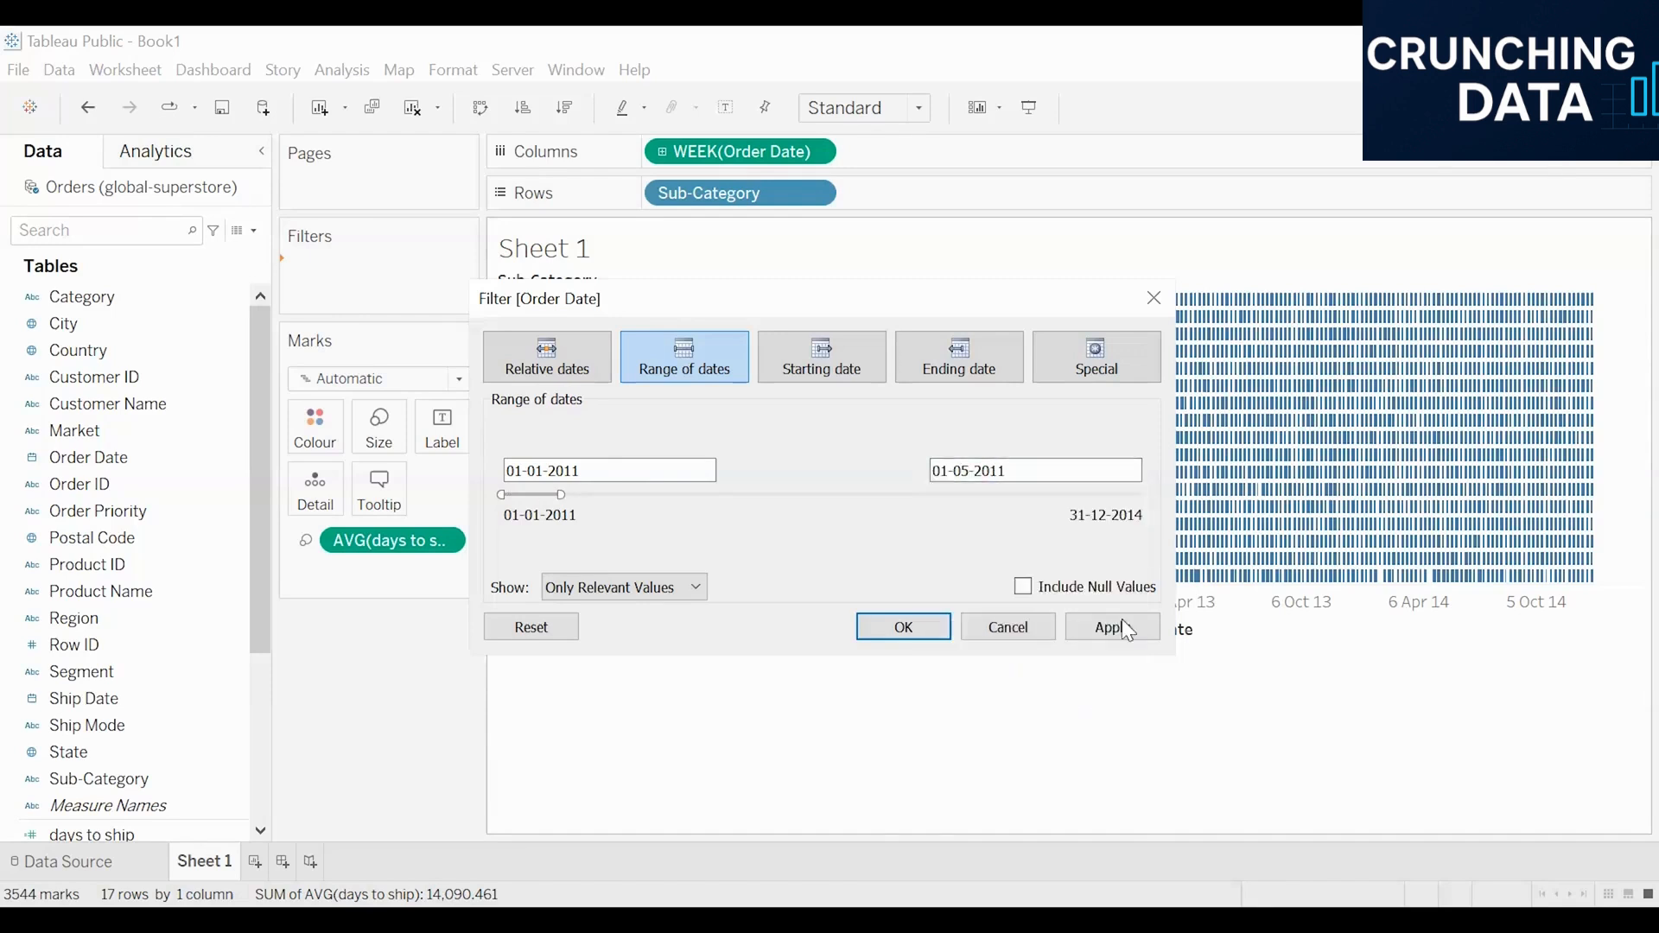
{"action": "left_click", "coordinate": [1128, 629]}
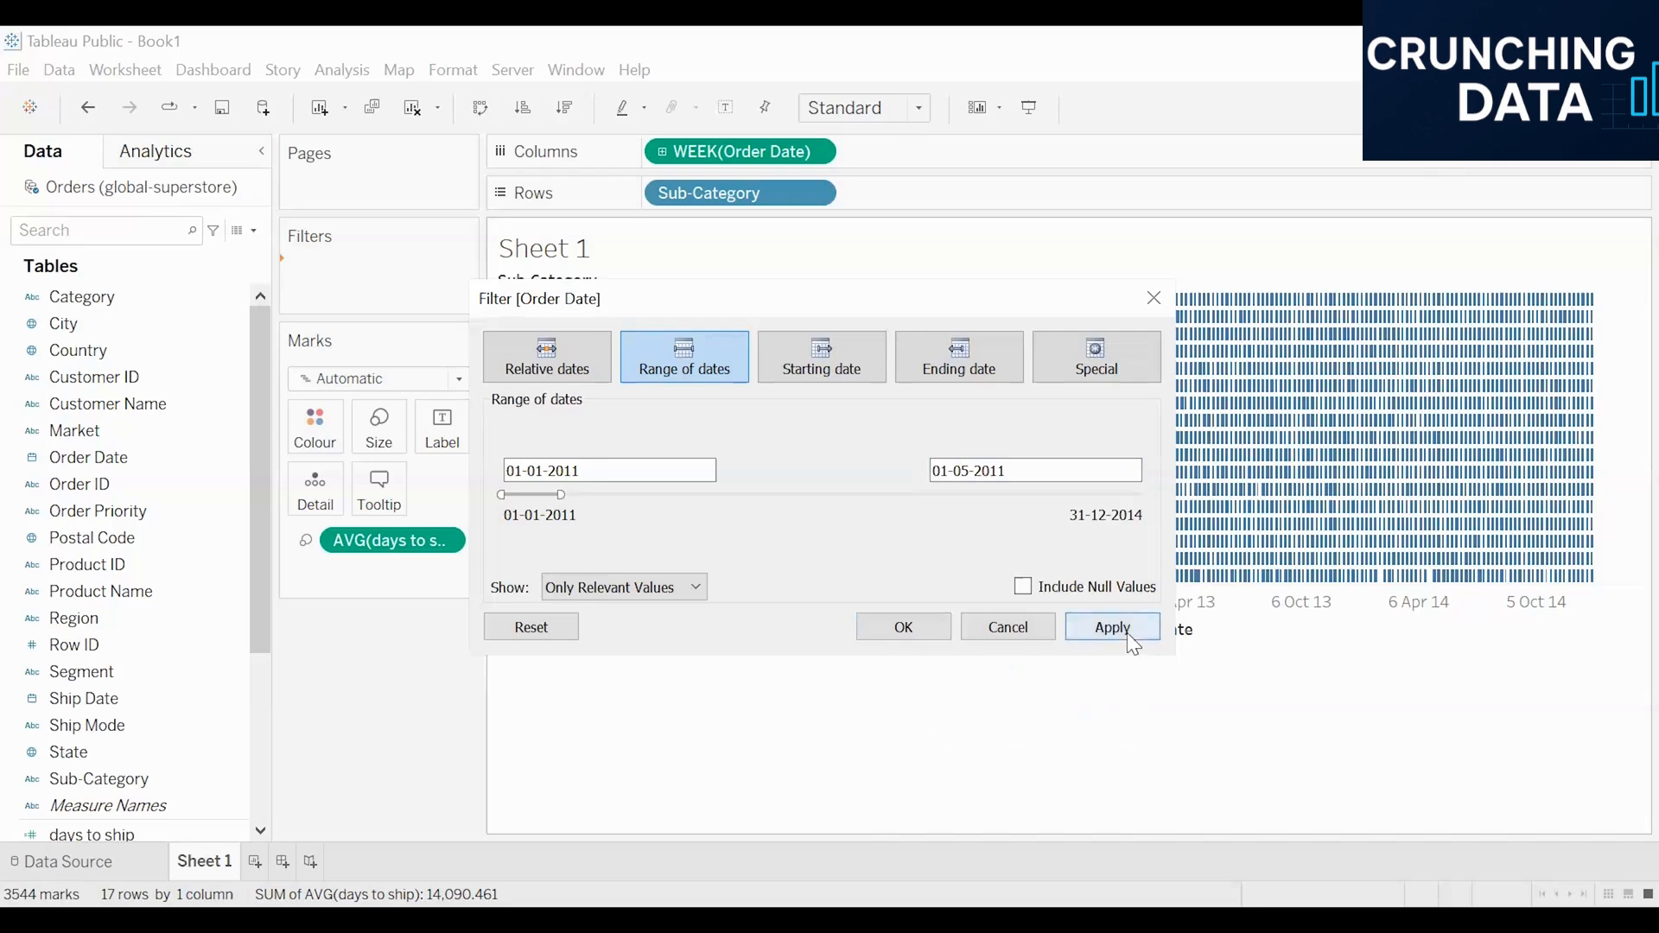
{"action": "left_click", "coordinate": [903, 627]}
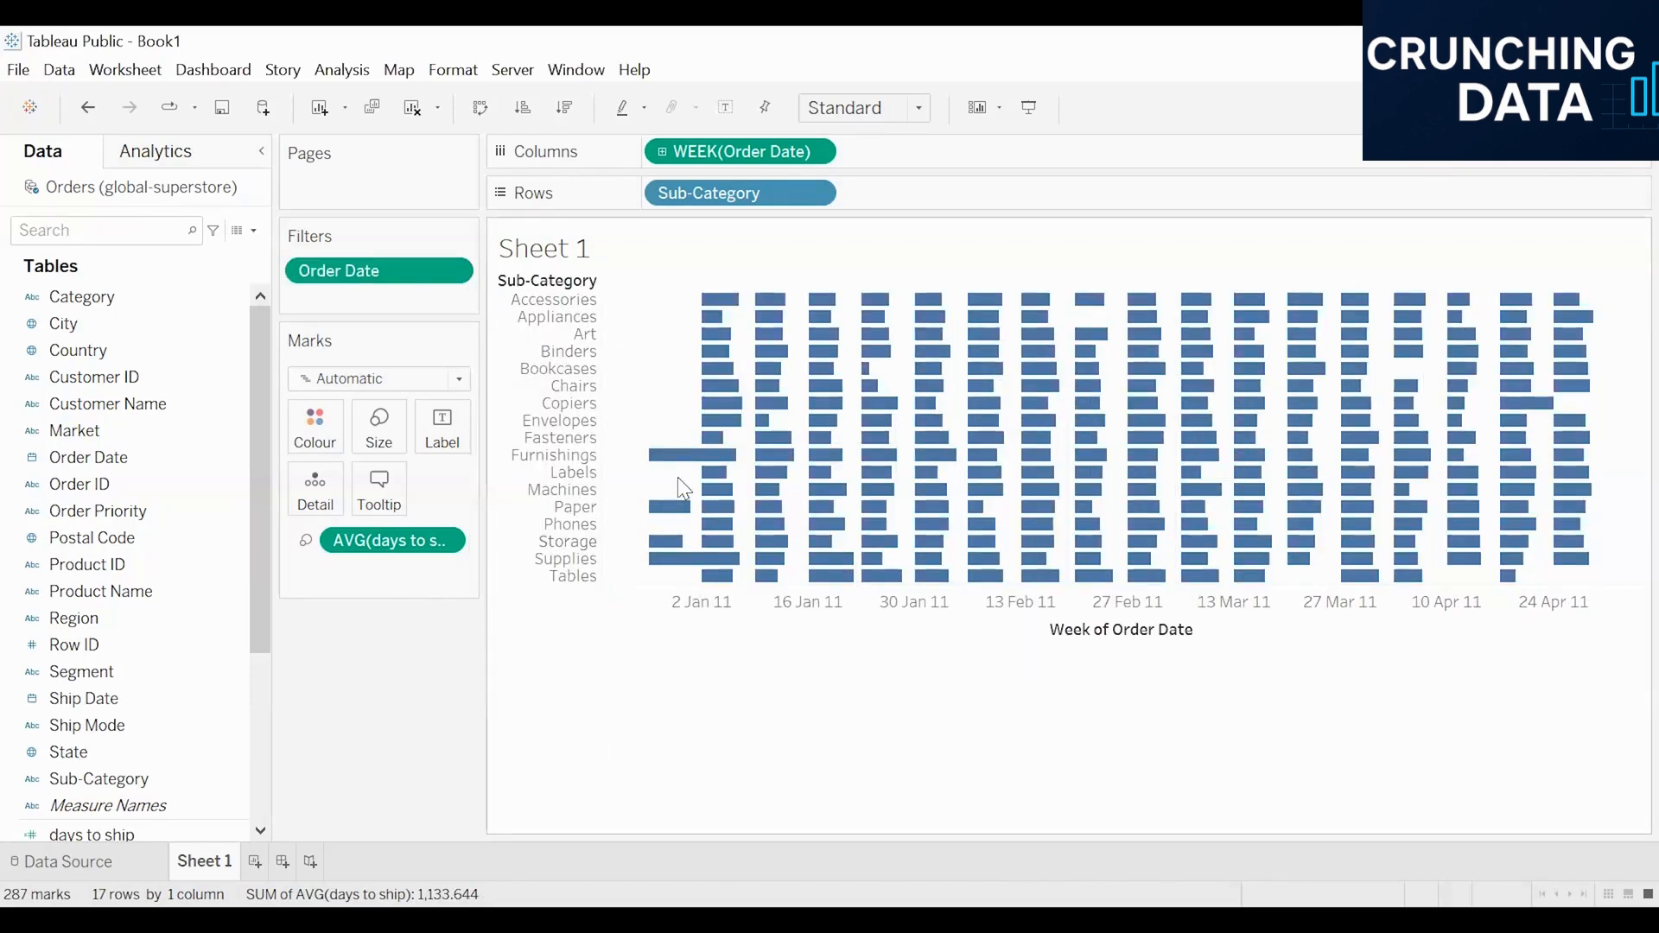
Step: Add Ship Mode to the rows ahead of Sub-Category
{"action": "mouse_move", "coordinate": [717, 310]}
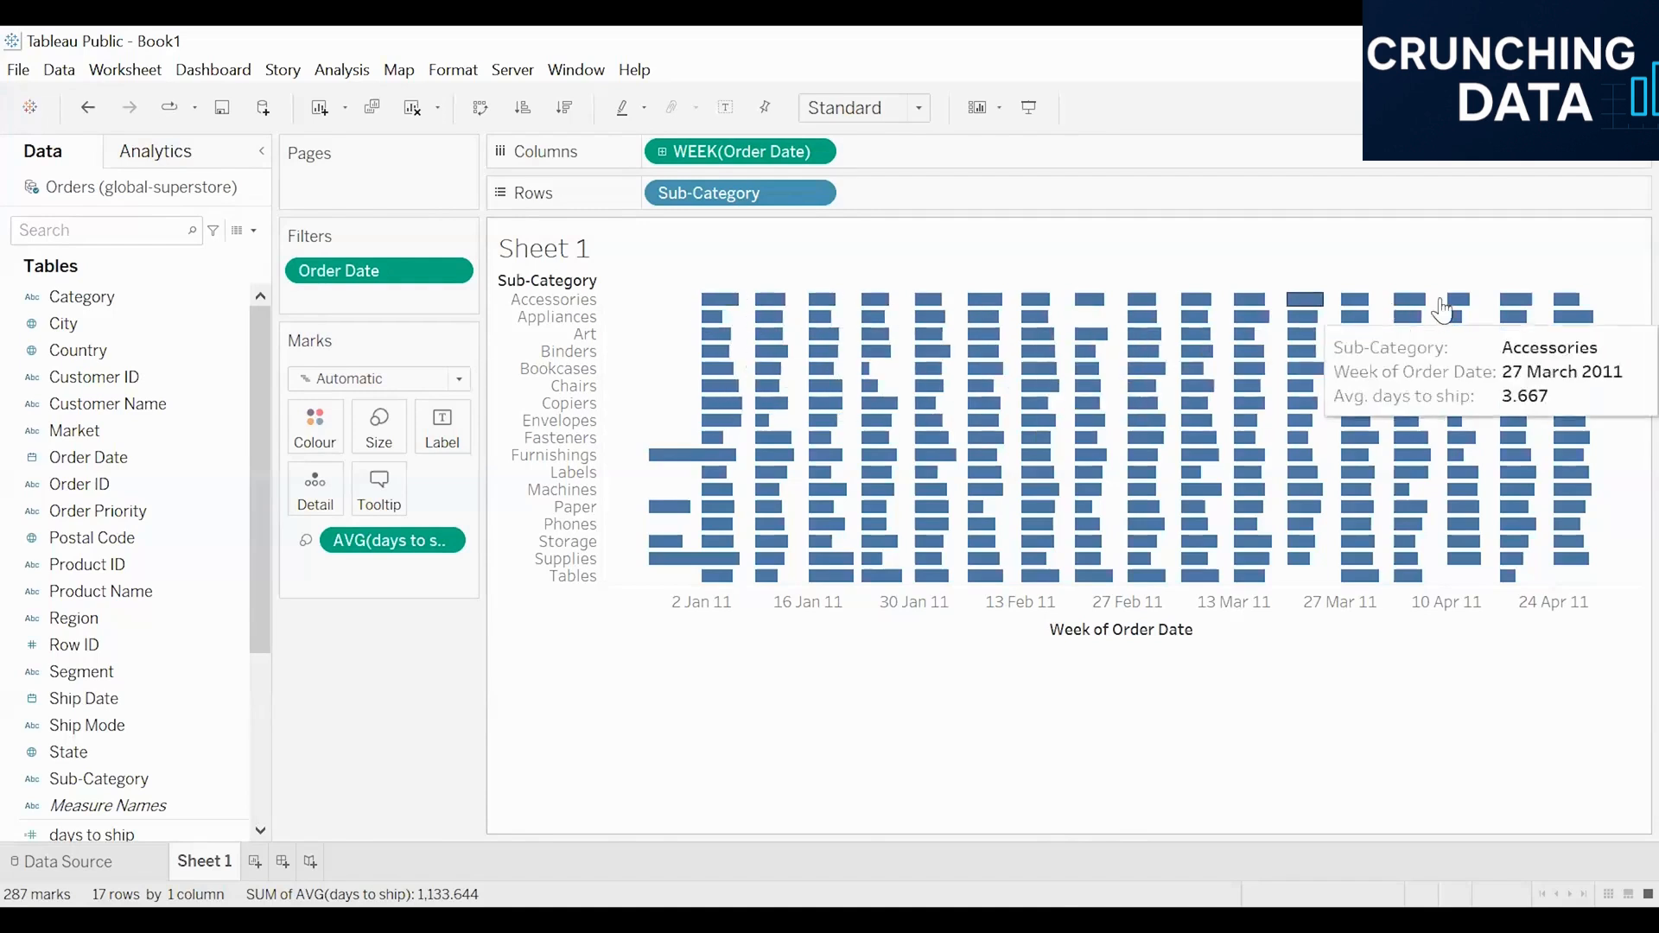
{"action": "mouse_move", "coordinate": [879, 307]}
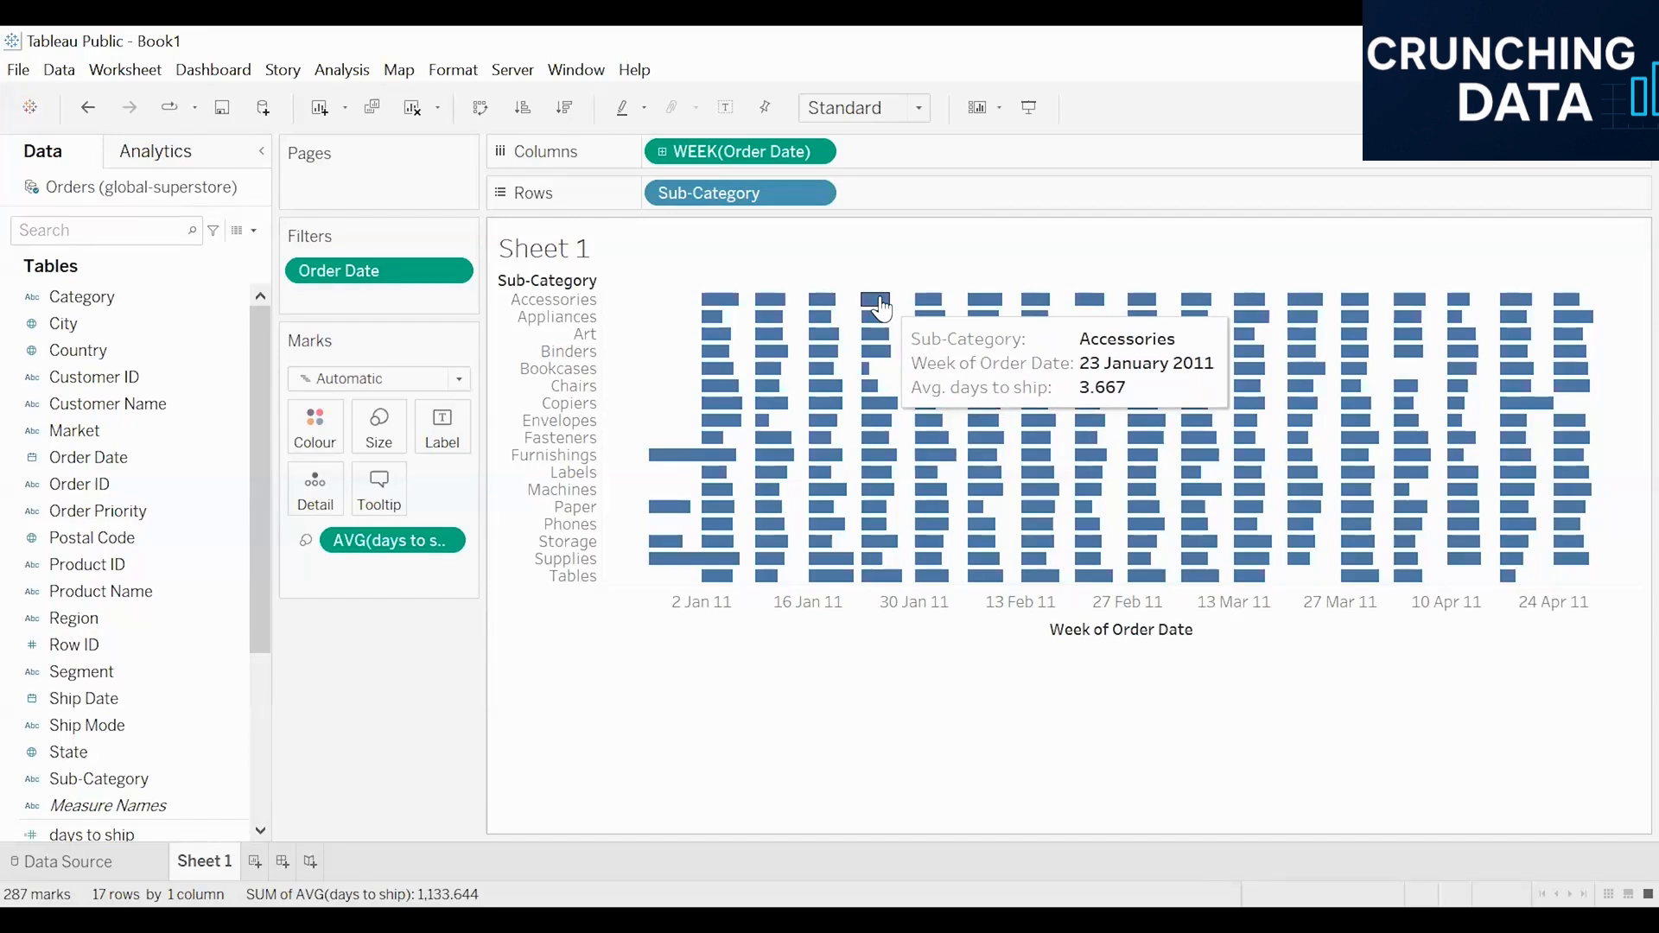
{"action": "mouse_move", "coordinate": [966, 307]}
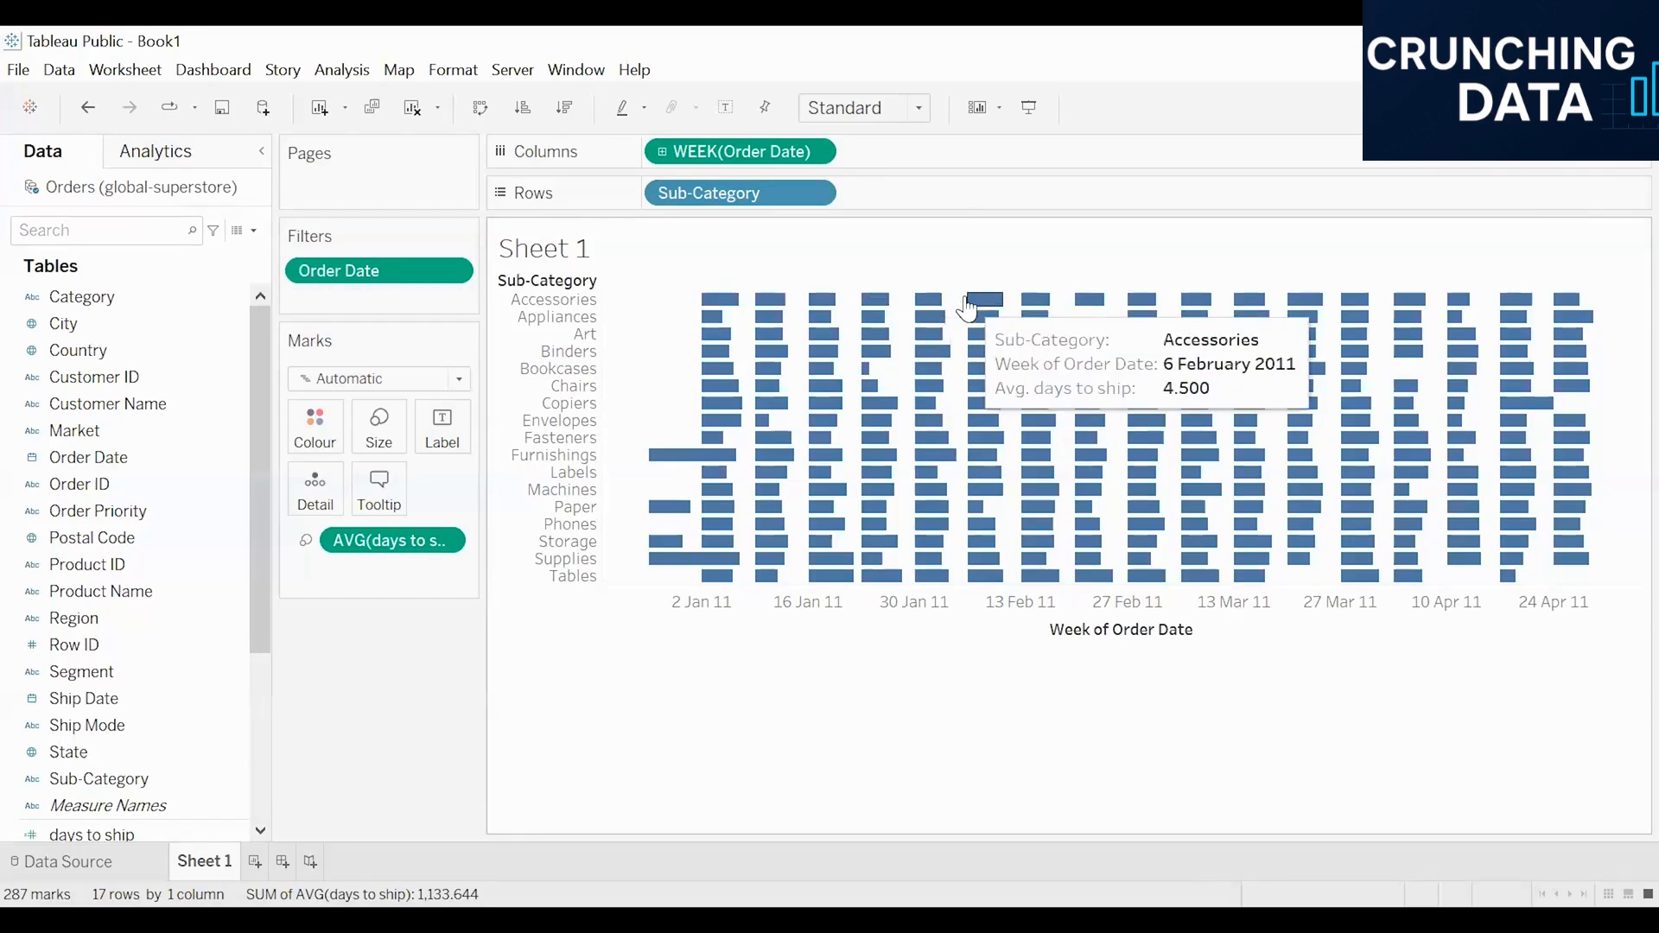
{"action": "mouse_move", "coordinate": [1037, 307]}
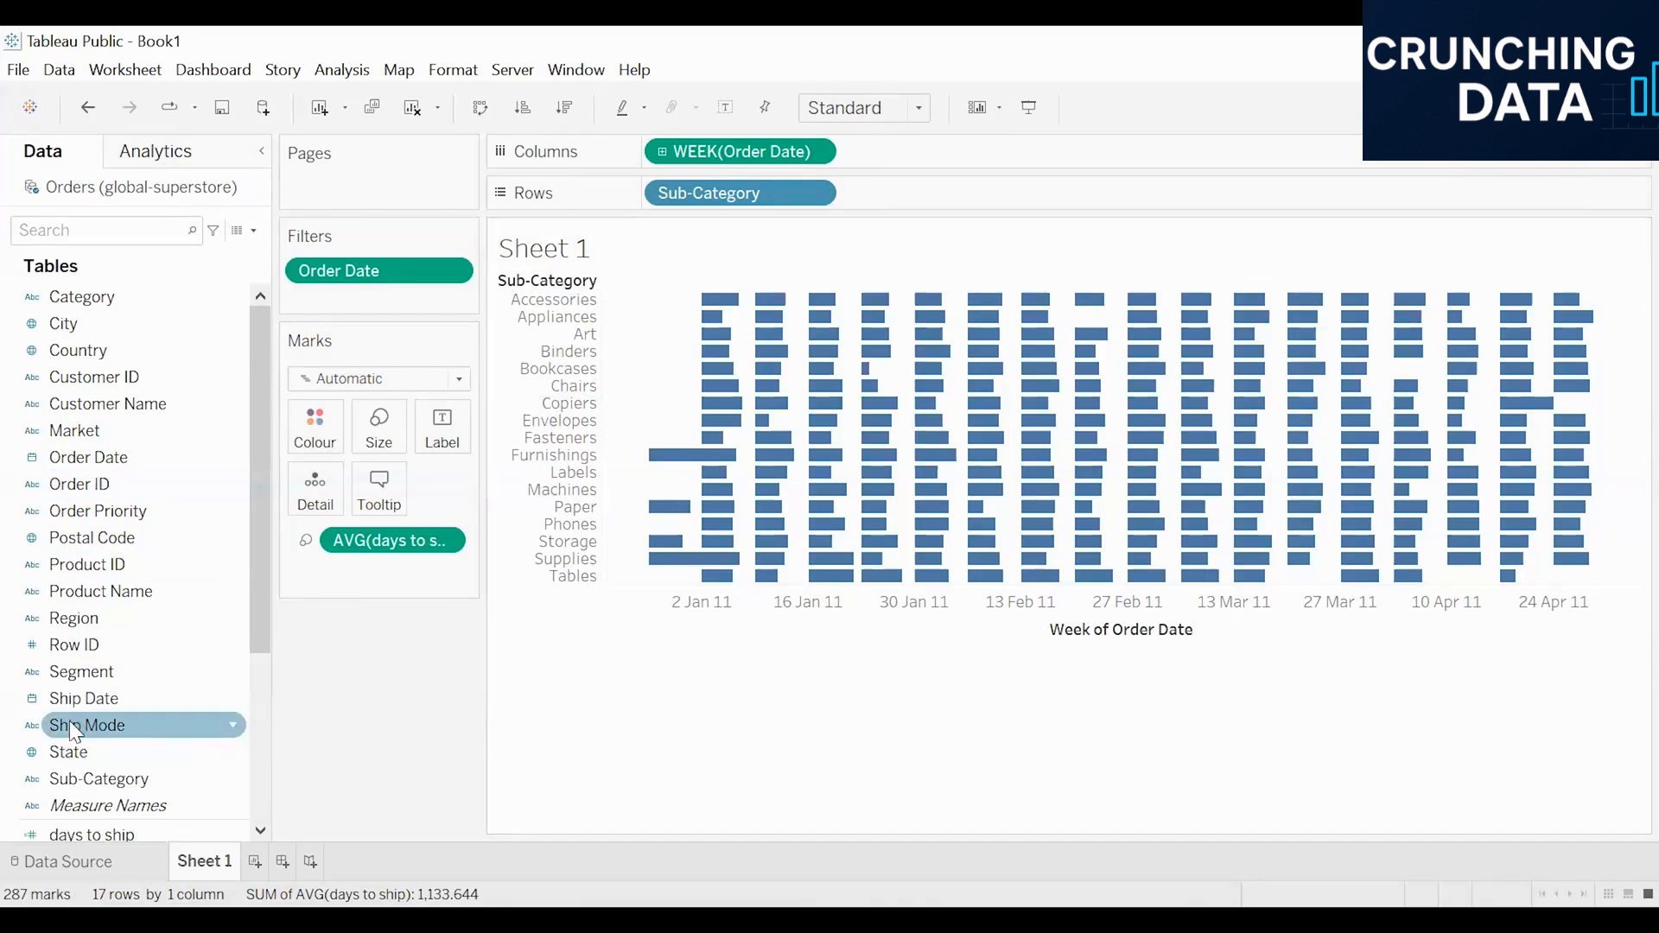
{"action": "left_click_drag", "start_coordinate": [69, 723], "coordinate": [645, 192]}
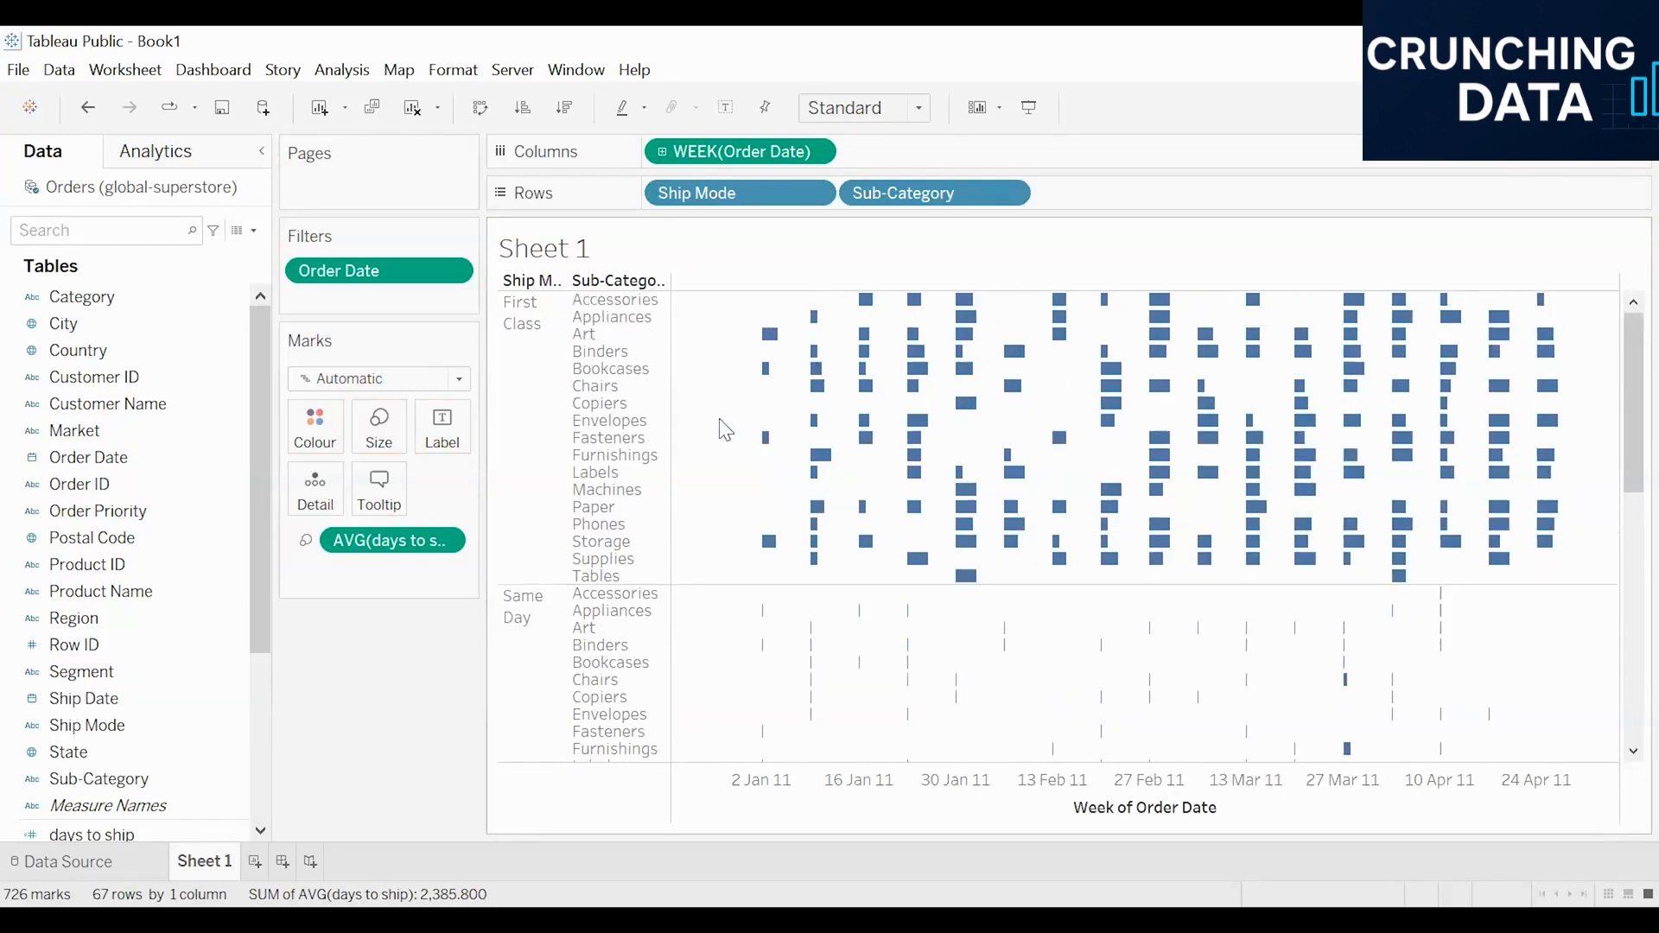
Step: Examine the average days to ship bars across the First Class, Same Day, Second Class and Standard Class sections
{"action": "scroll", "coordinate": [905, 461], "scroll_direction": "down", "scroll_amount": 3}
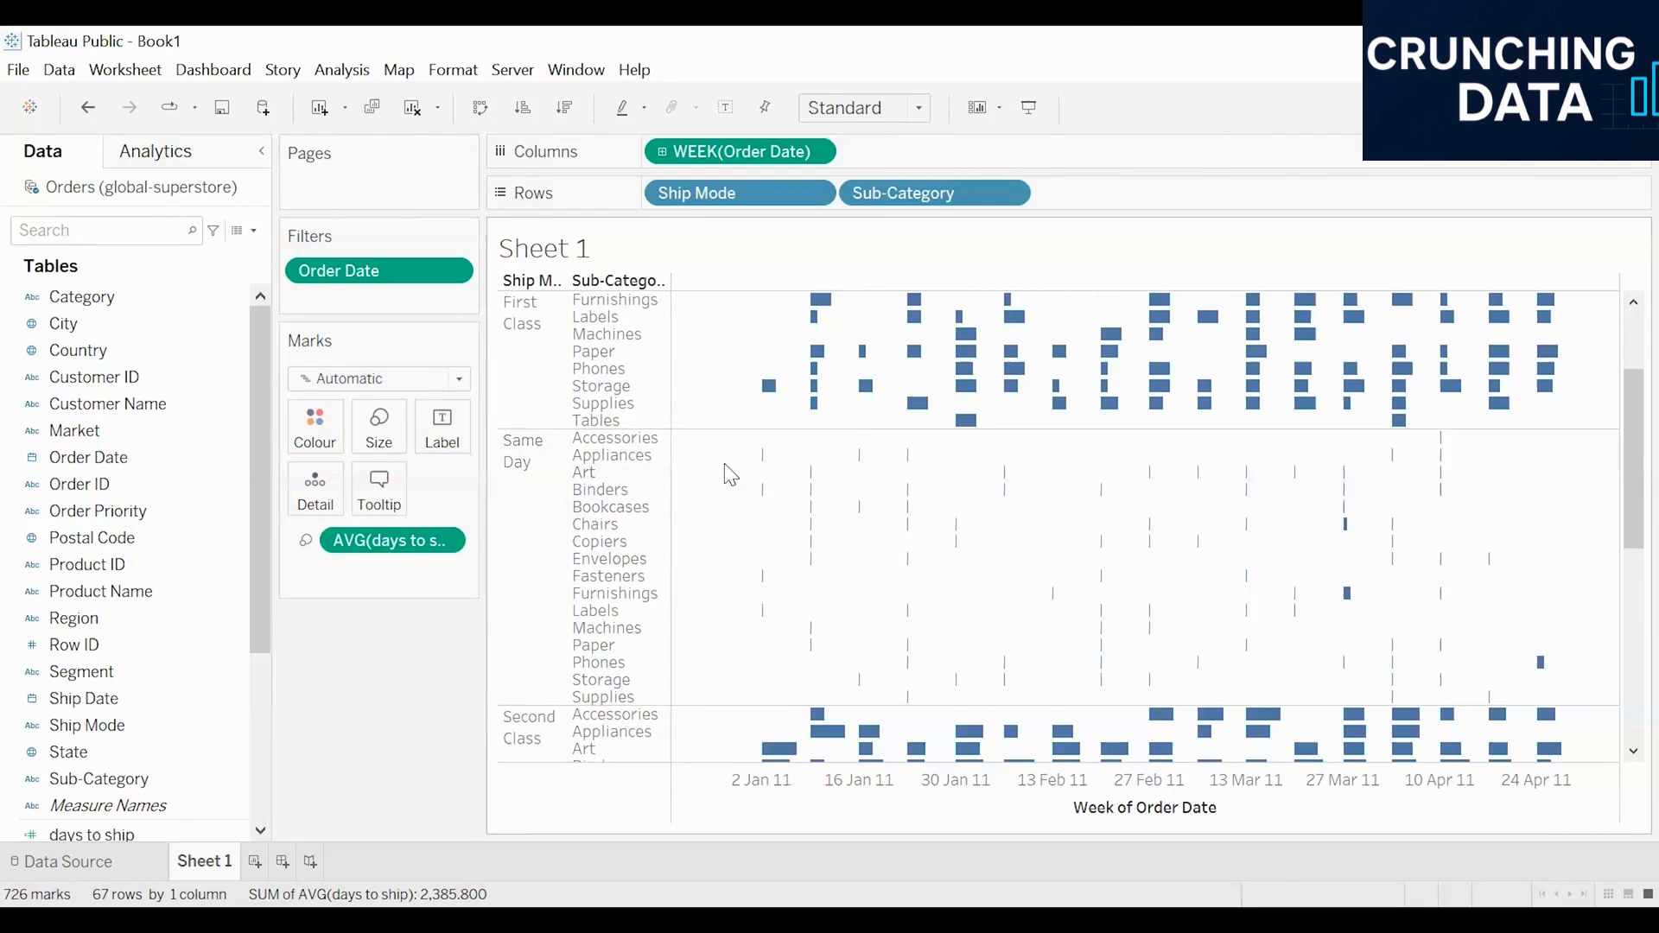
{"action": "mouse_move", "coordinate": [810, 473]}
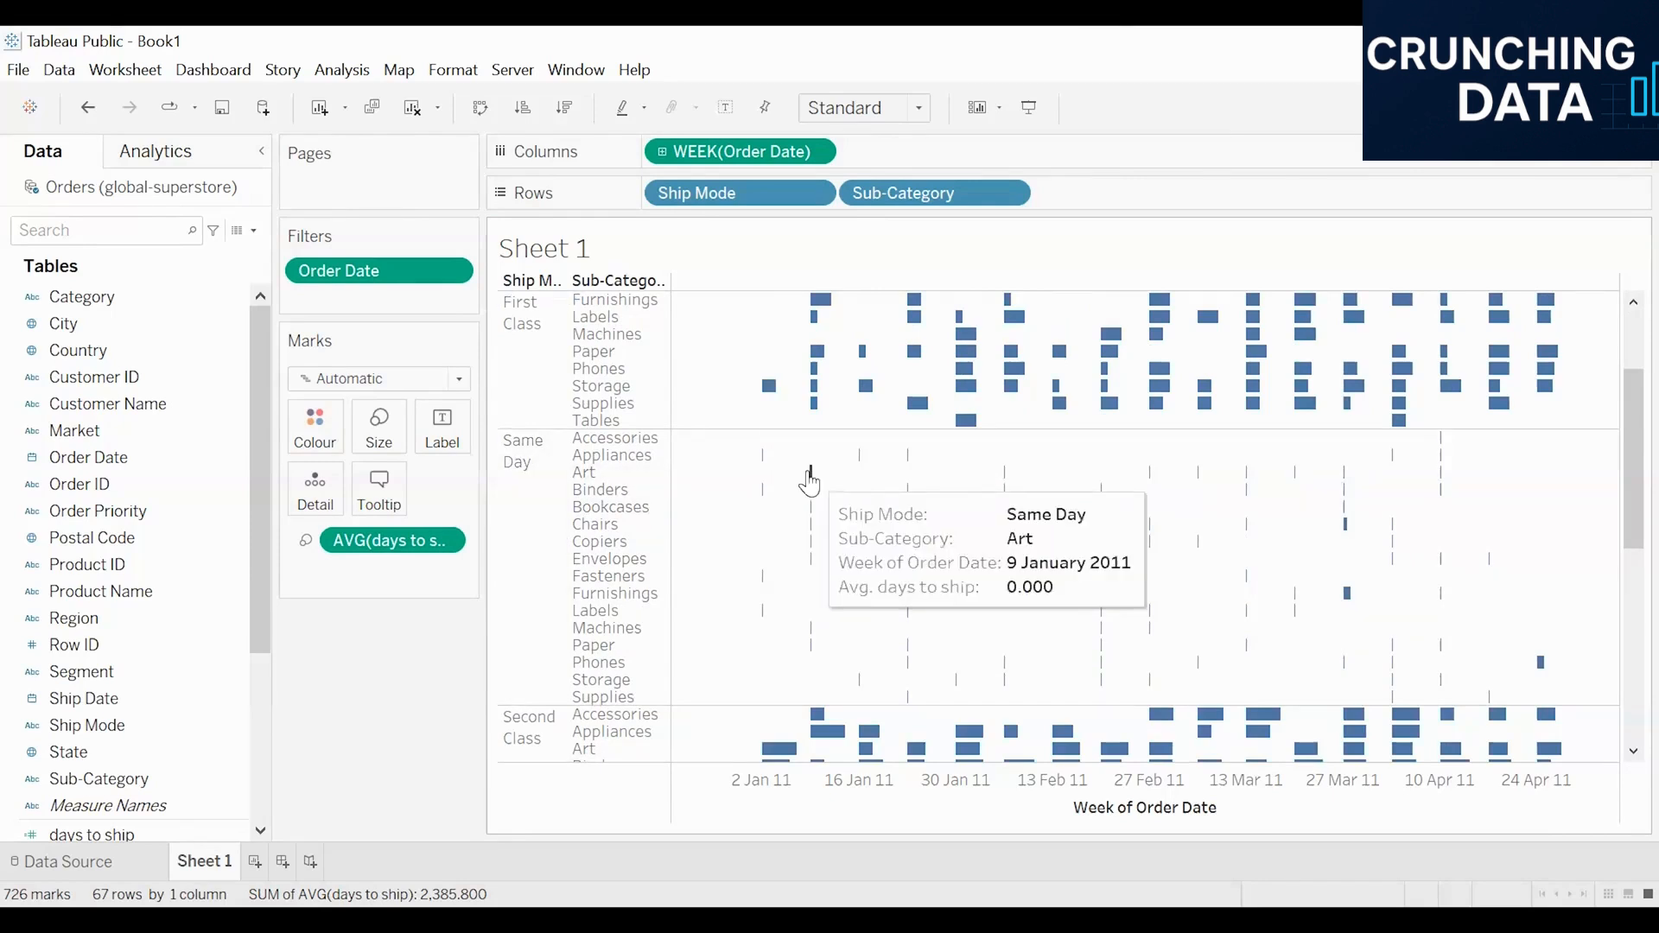
{"action": "scroll", "coordinate": [806, 482], "scroll_direction": "down", "scroll_amount": 2}
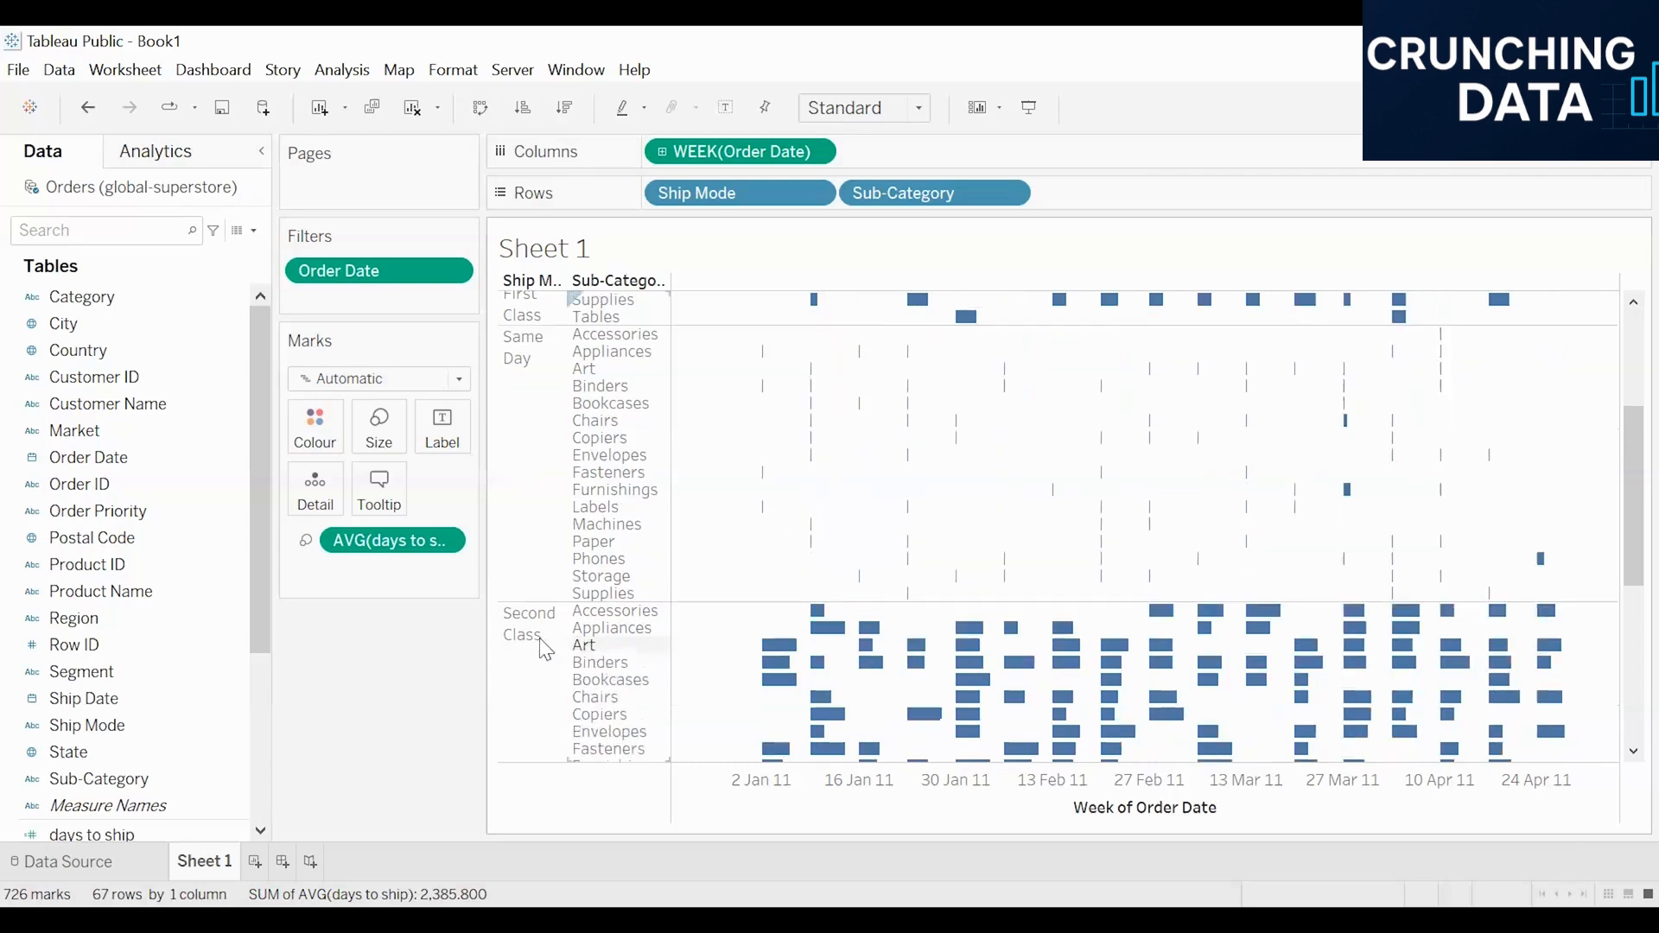
{"action": "scroll", "coordinate": [785, 578], "scroll_direction": "down", "scroll_amount": 1}
{"action": "mouse_move", "coordinate": [773, 605]}
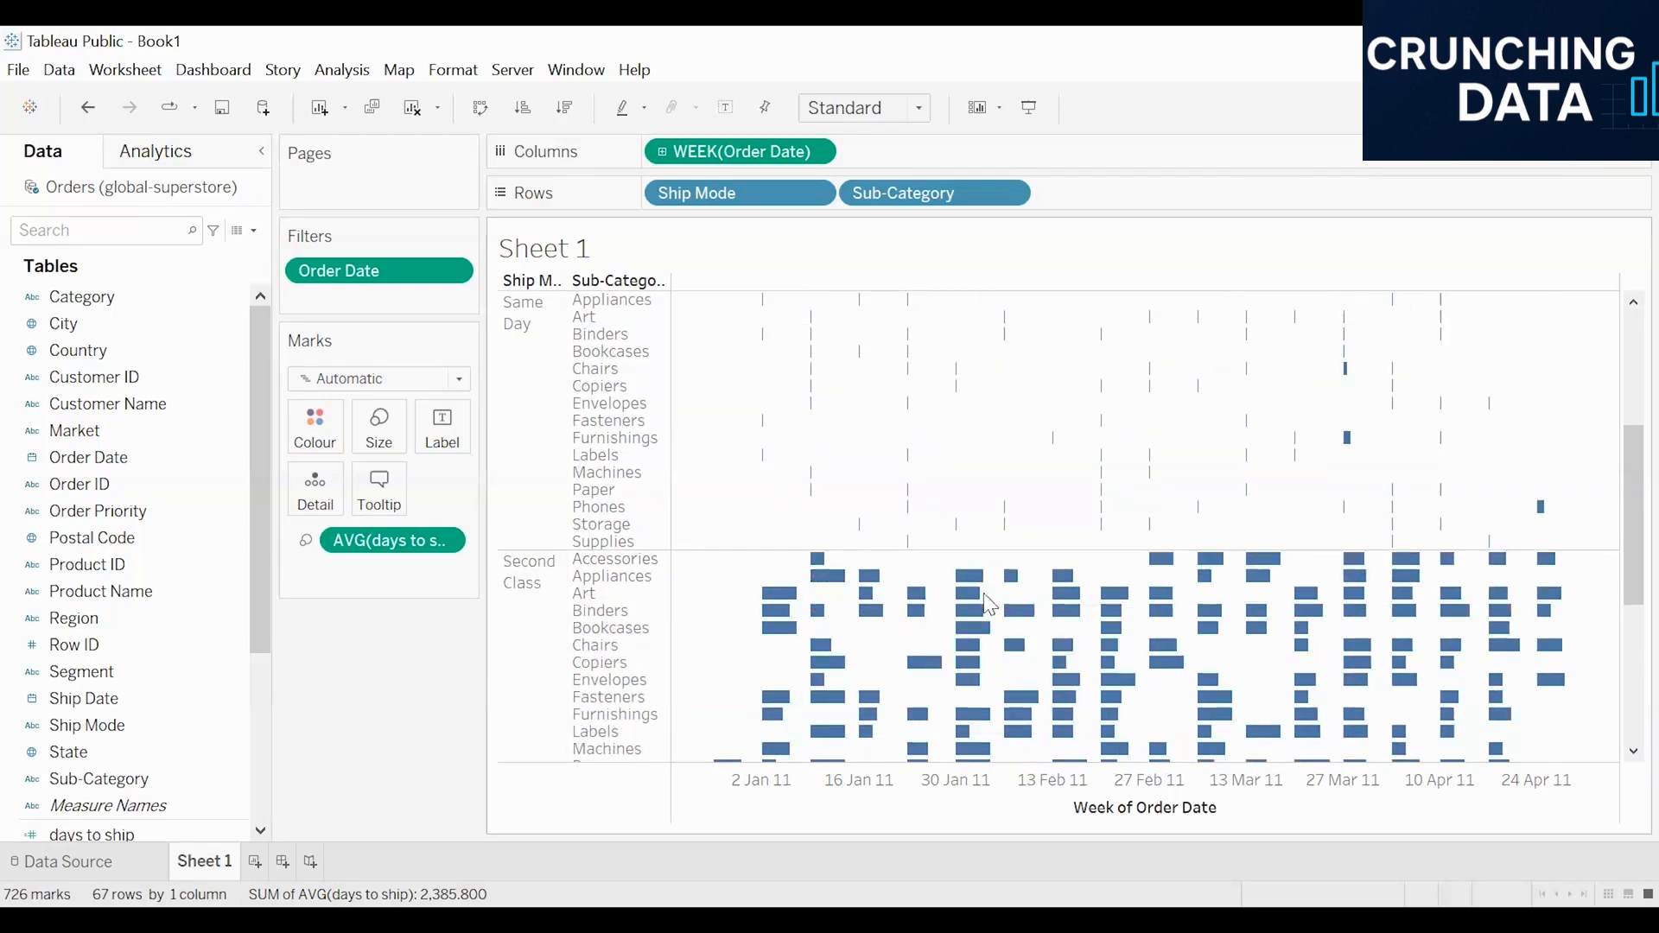
{"action": "scroll", "coordinate": [821, 484], "scroll_direction": "up", "scroll_amount": 6}
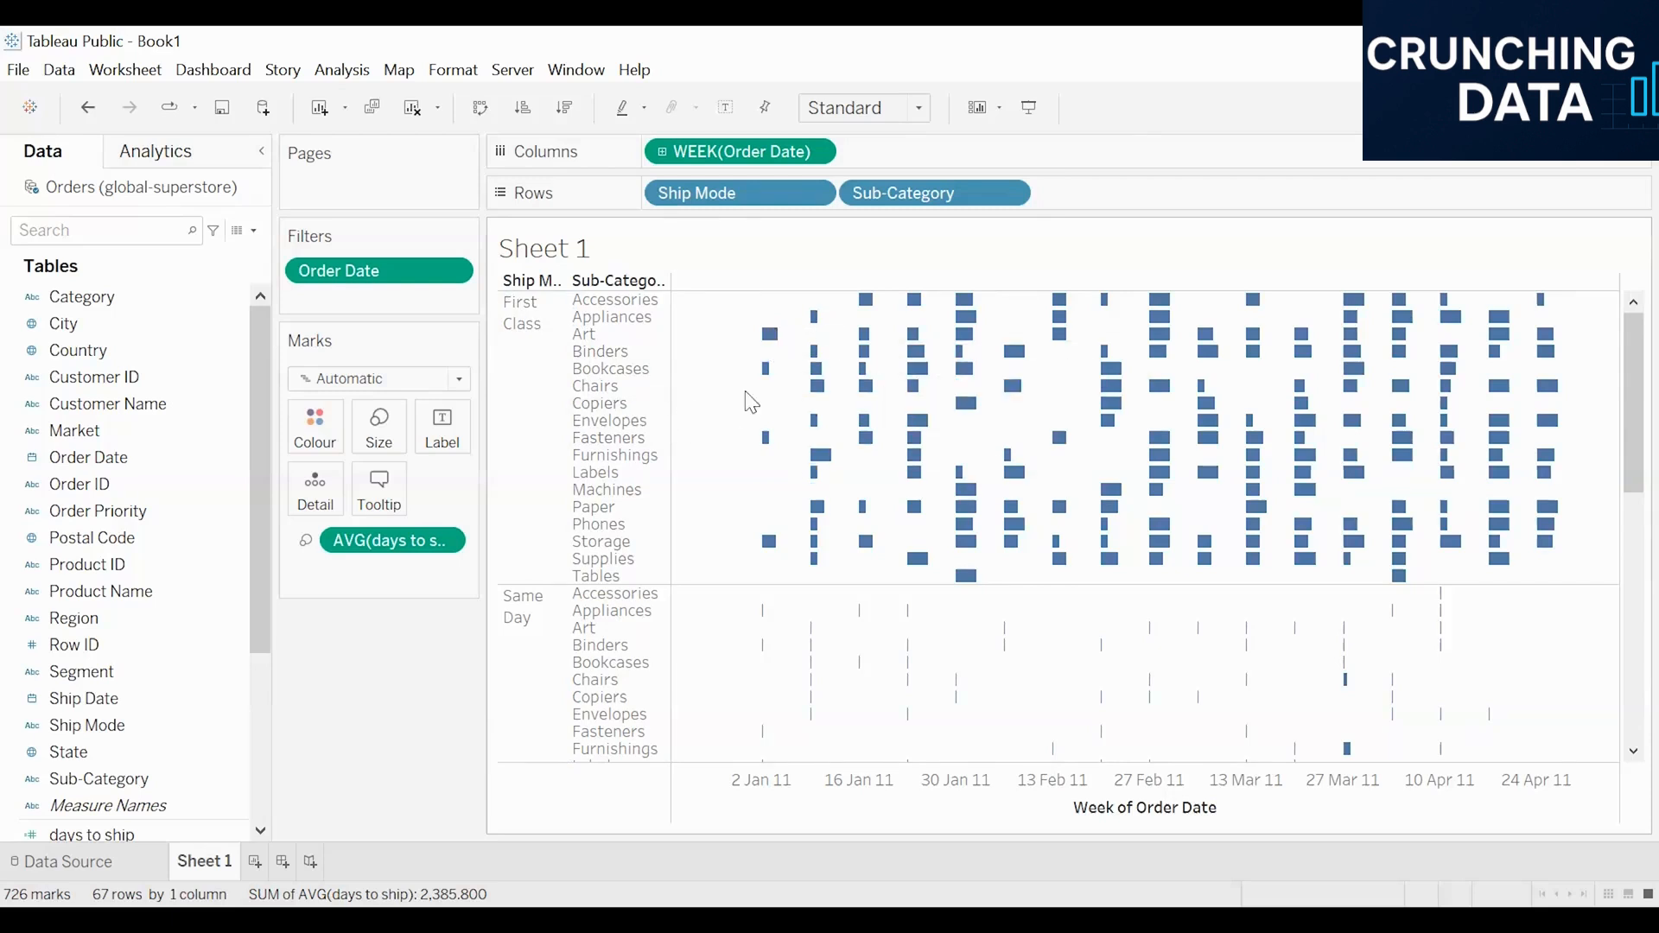
{"action": "scroll", "coordinate": [800, 481], "scroll_direction": "down", "scroll_amount": 9}
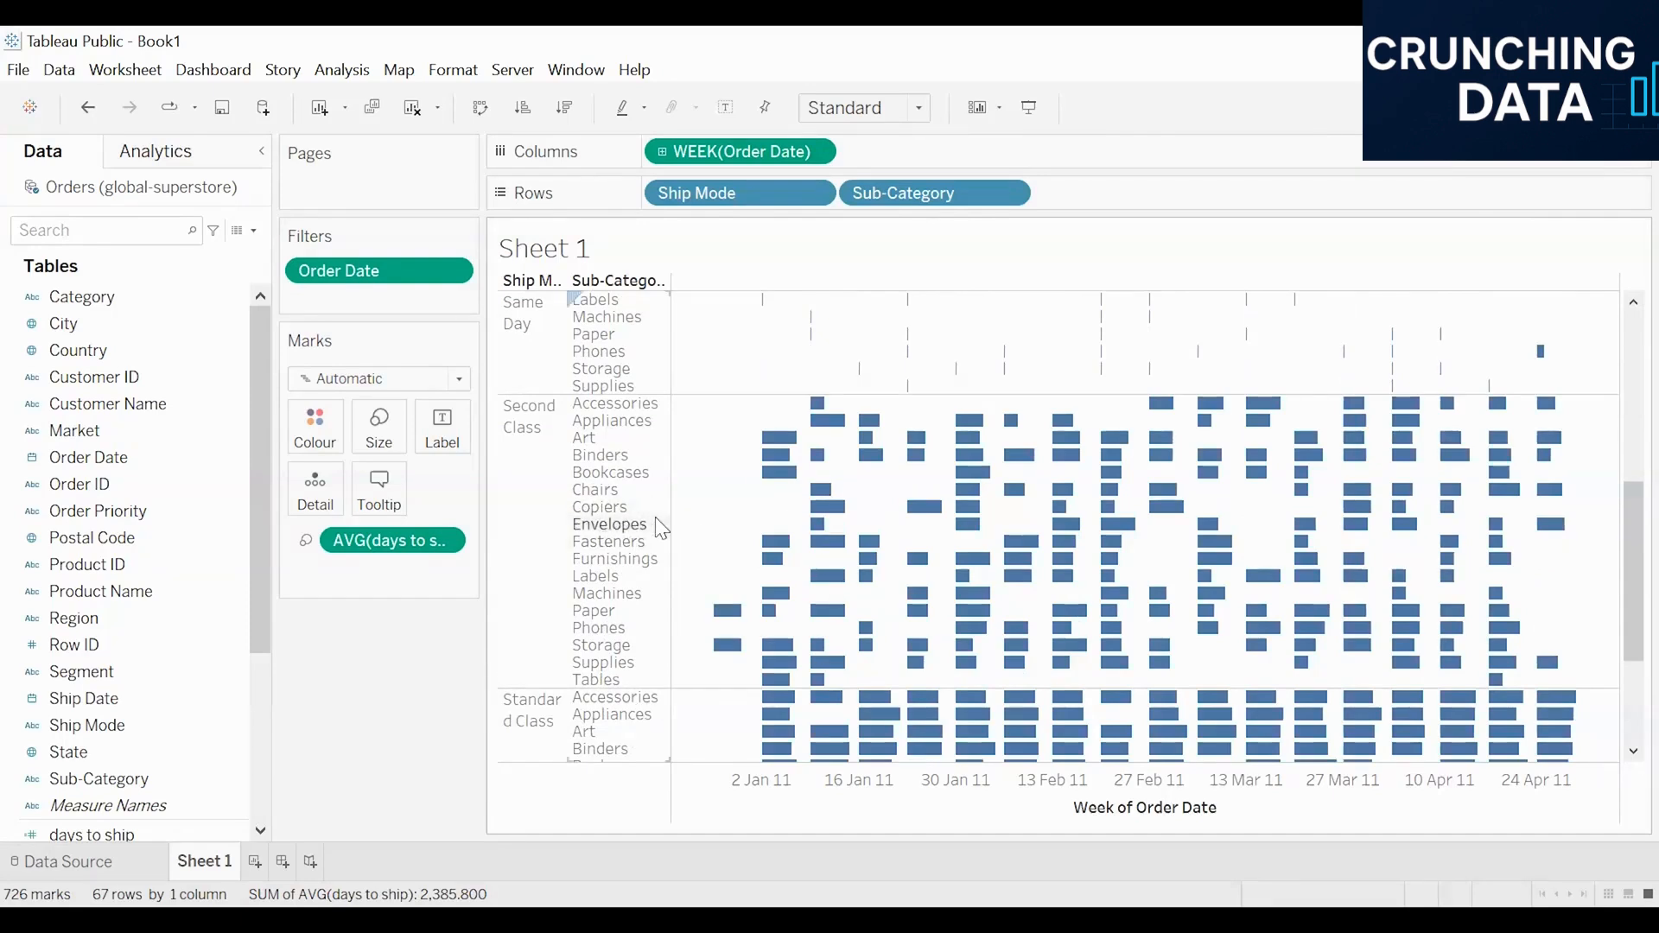
{"action": "scroll", "coordinate": [533, 380], "scroll_direction": "up", "scroll_amount": 8}
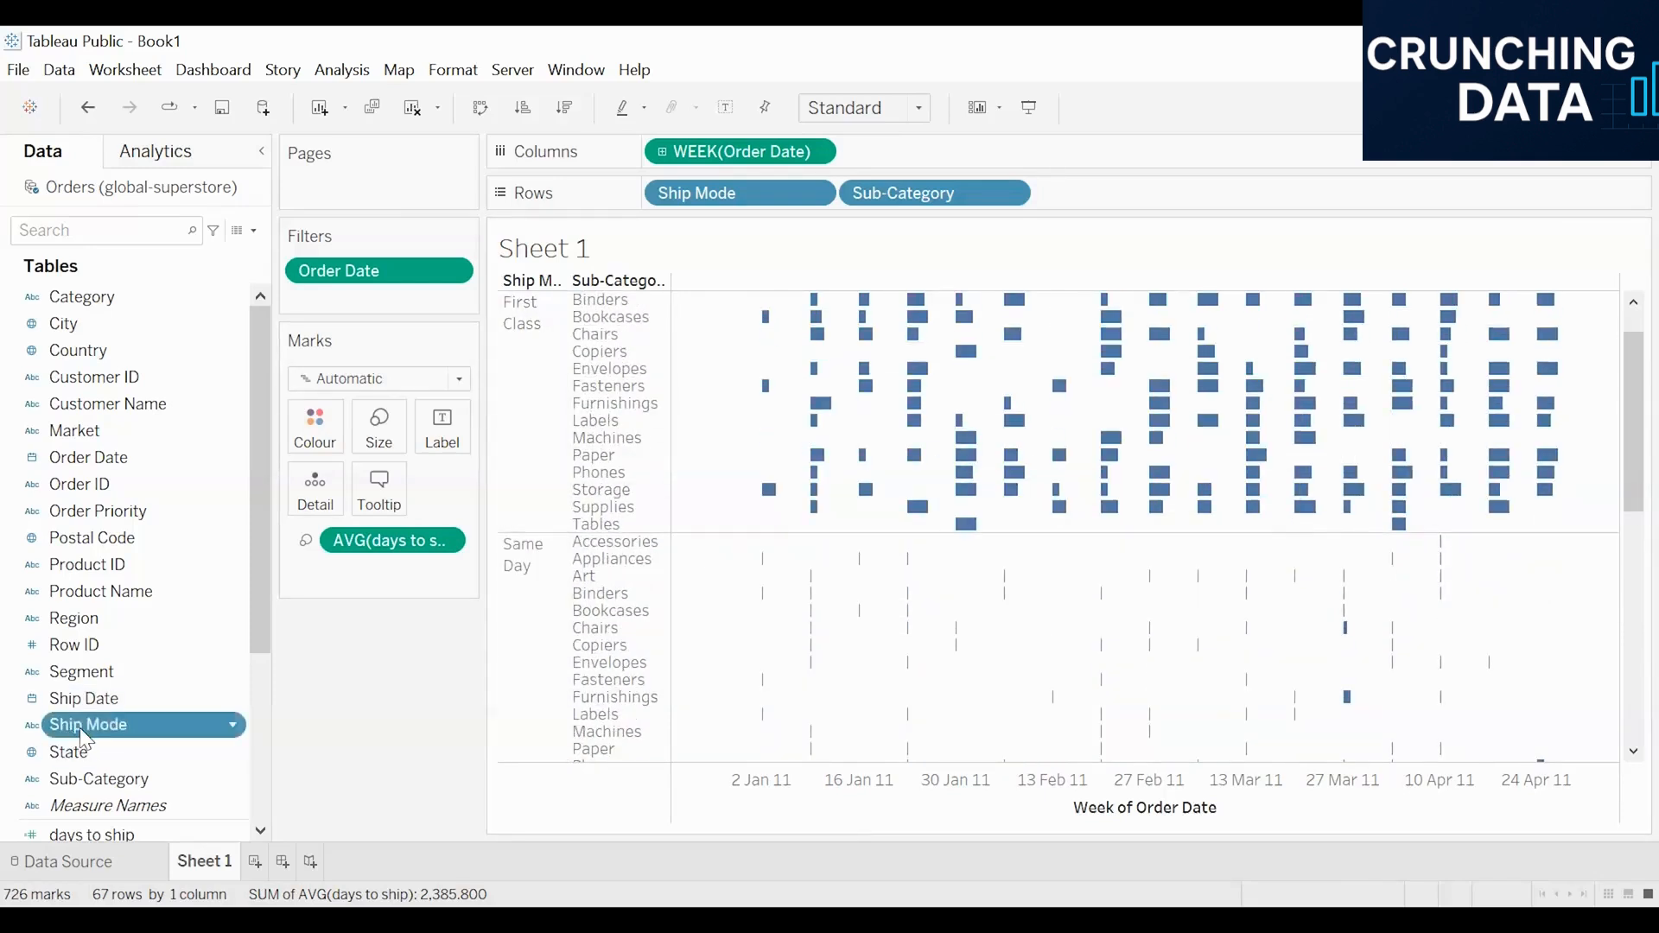
Step: Colour the Gantt bars by Ship Mode and compare the coloured bars across the ship mode sections
{"action": "left_click_drag", "start_coordinate": [313, 429], "coordinate": [315, 430]}
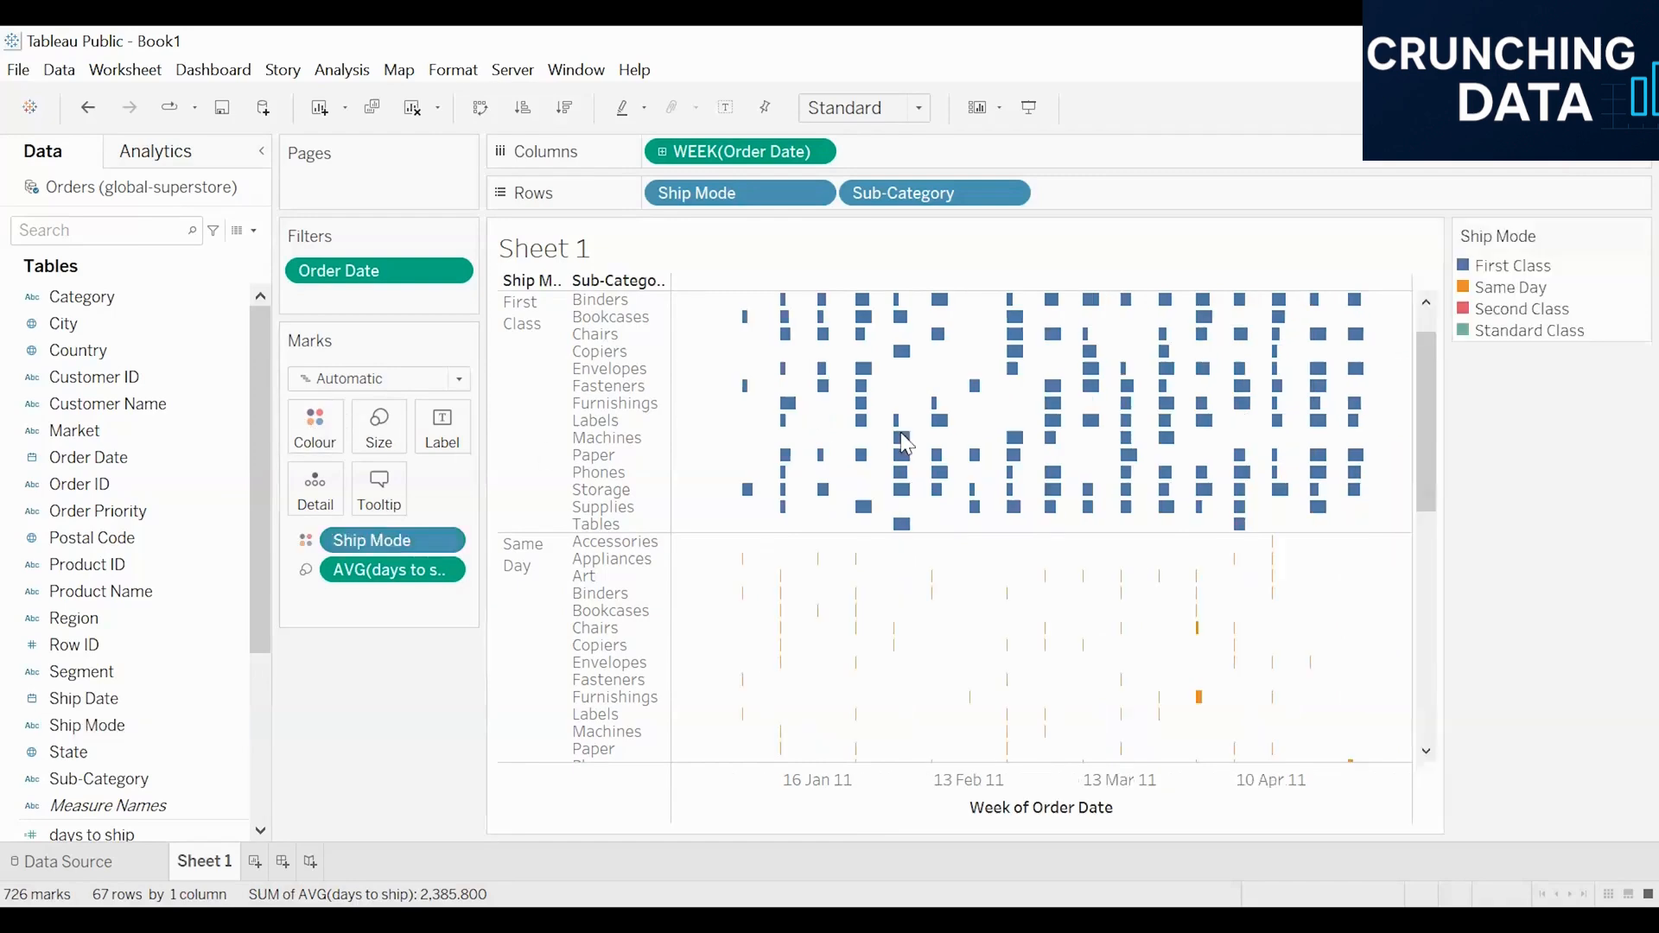
{"action": "scroll", "coordinate": [910, 492], "scroll_direction": "down", "scroll_amount": 10}
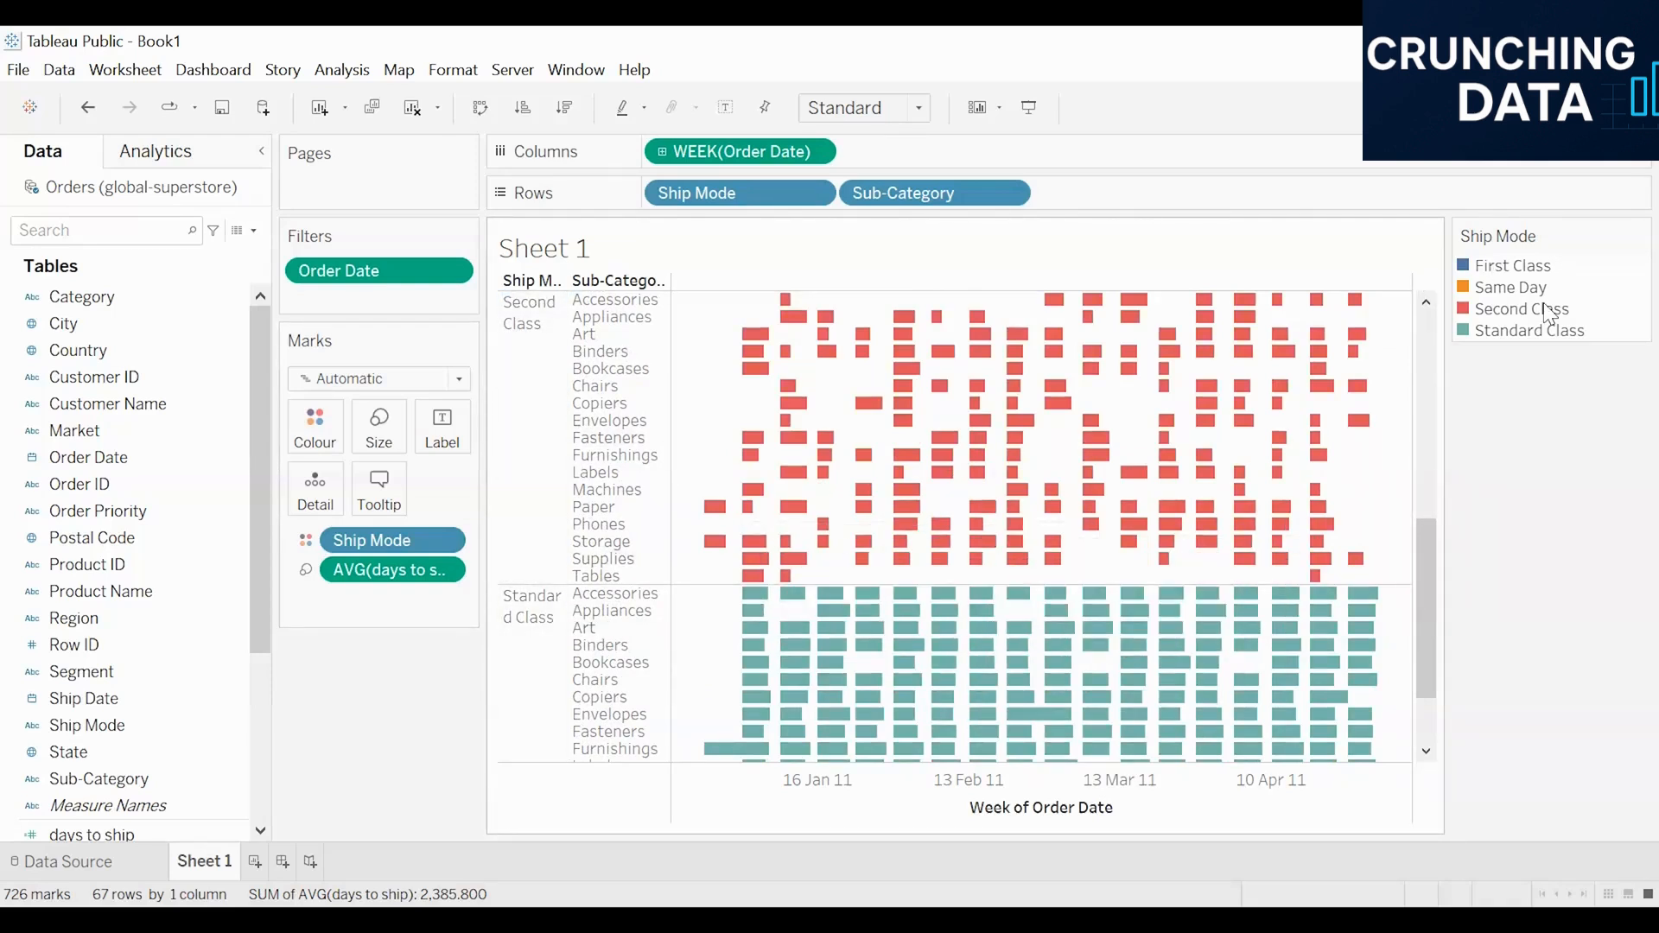
{"action": "scroll", "coordinate": [1094, 574], "scroll_direction": "up", "scroll_amount": 10}
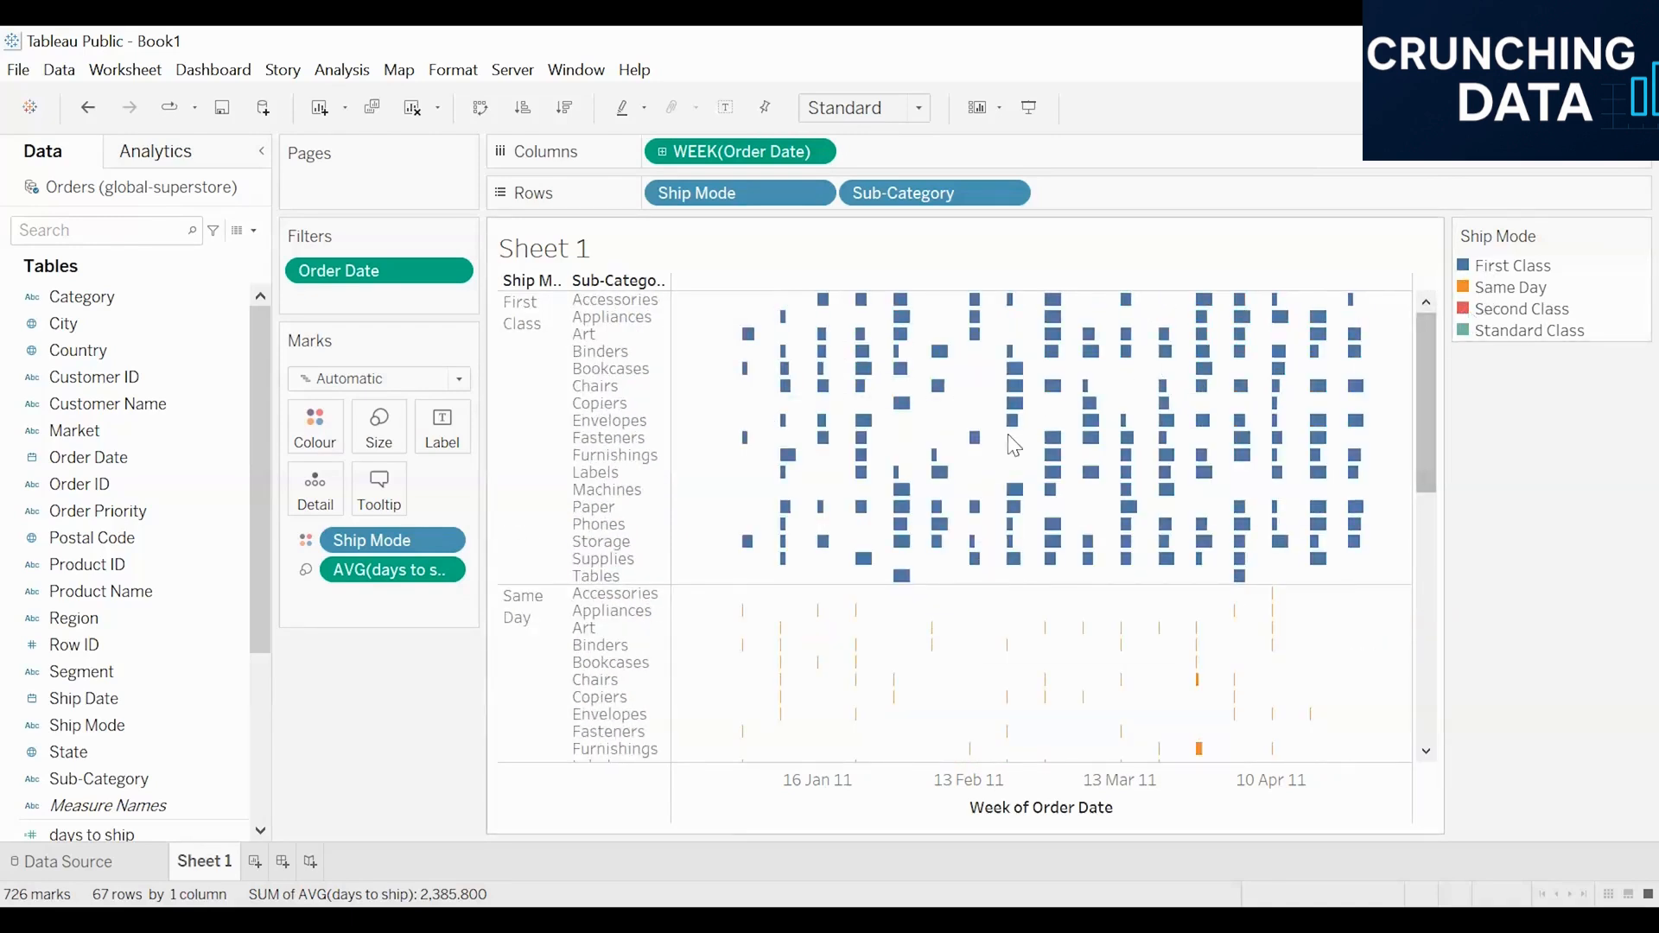
{"action": "scroll", "coordinate": [1000, 410], "scroll_direction": "down", "scroll_amount": 5}
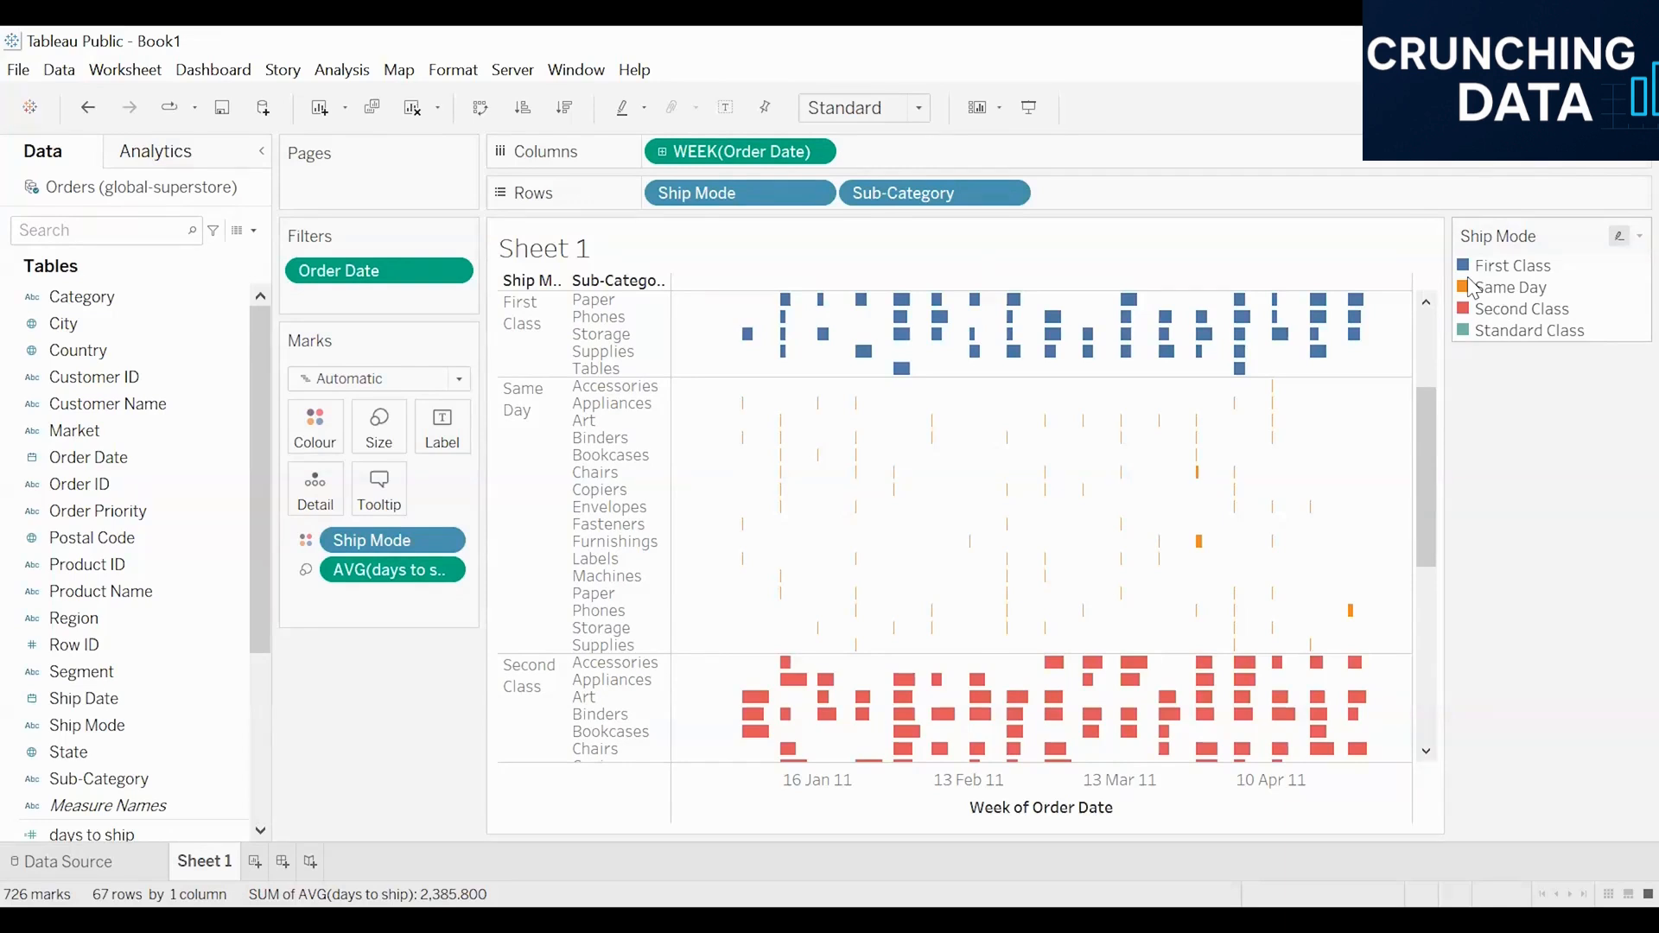
{"action": "mouse_move", "coordinate": [1196, 545]}
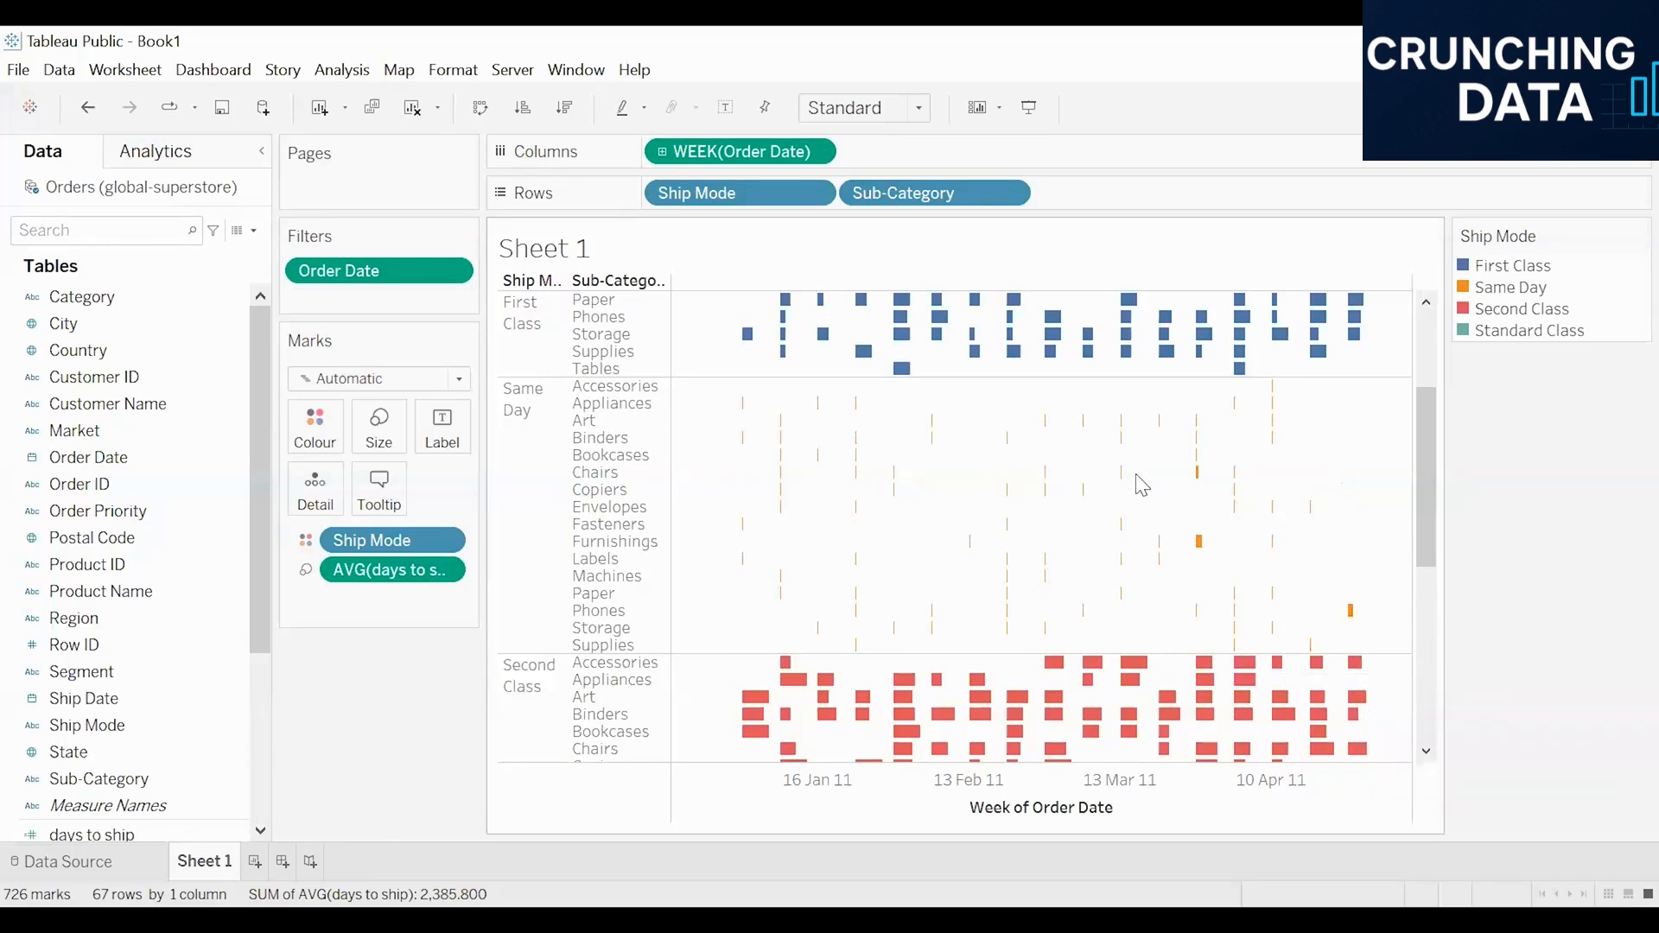
{"action": "scroll", "coordinate": [981, 480], "scroll_direction": "down", "scroll_amount": 5}
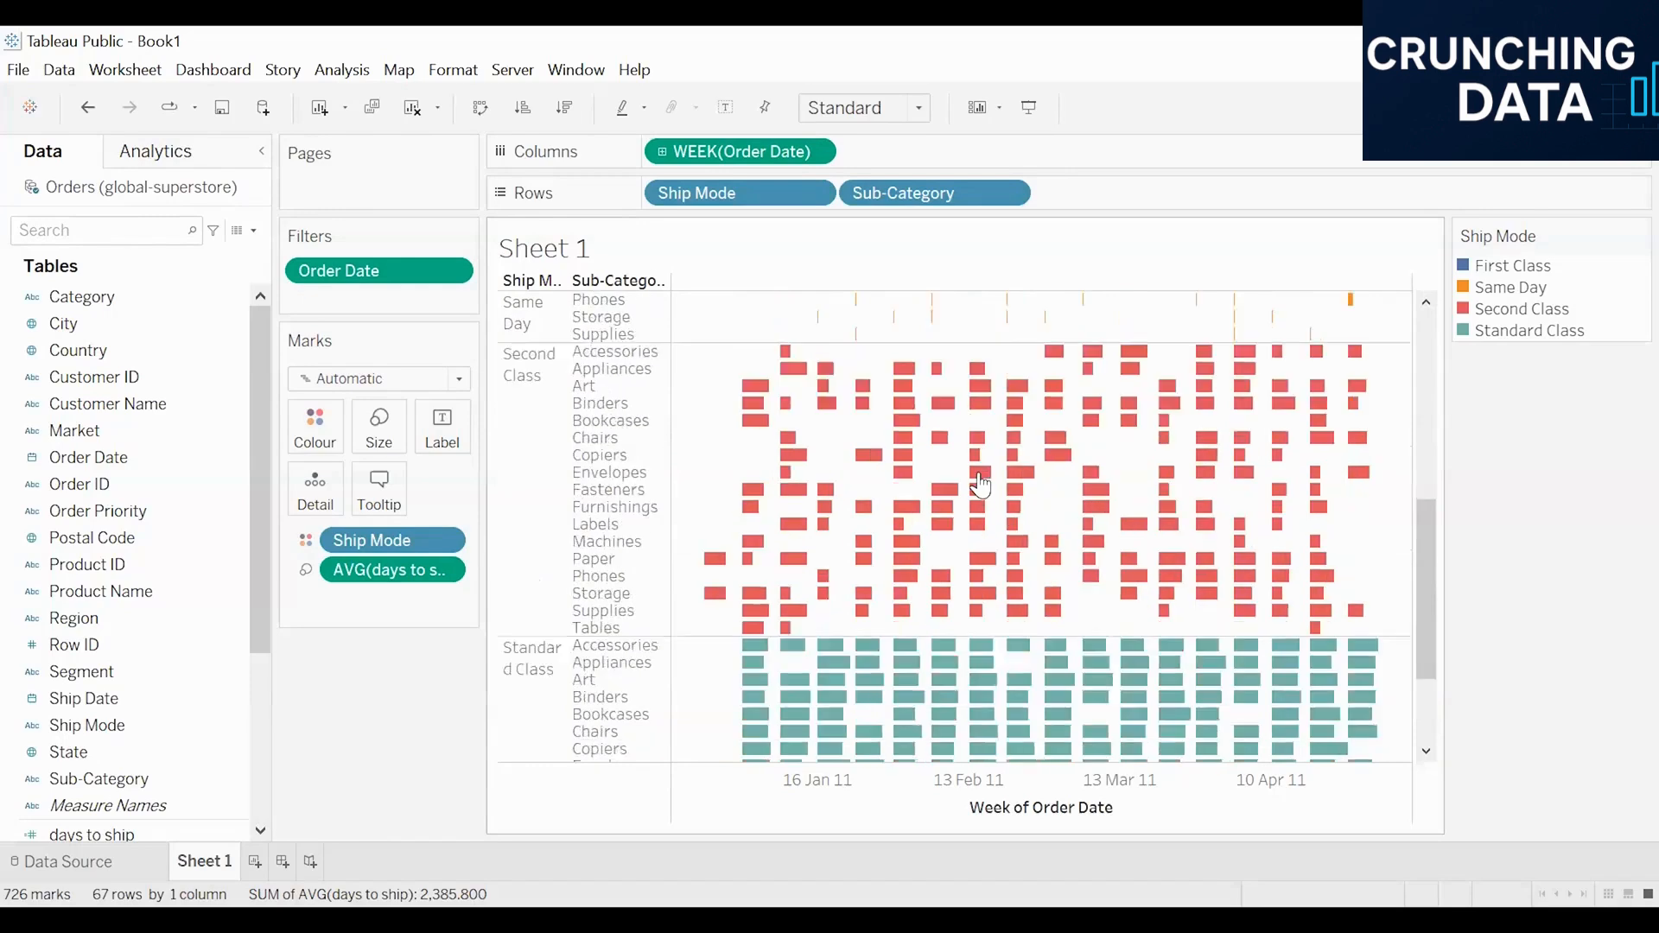
{"action": "scroll", "coordinate": [980, 493], "scroll_direction": "down", "scroll_amount": 1}
{"action": "scroll", "coordinate": [946, 570], "scroll_direction": "down", "scroll_amount": 1}
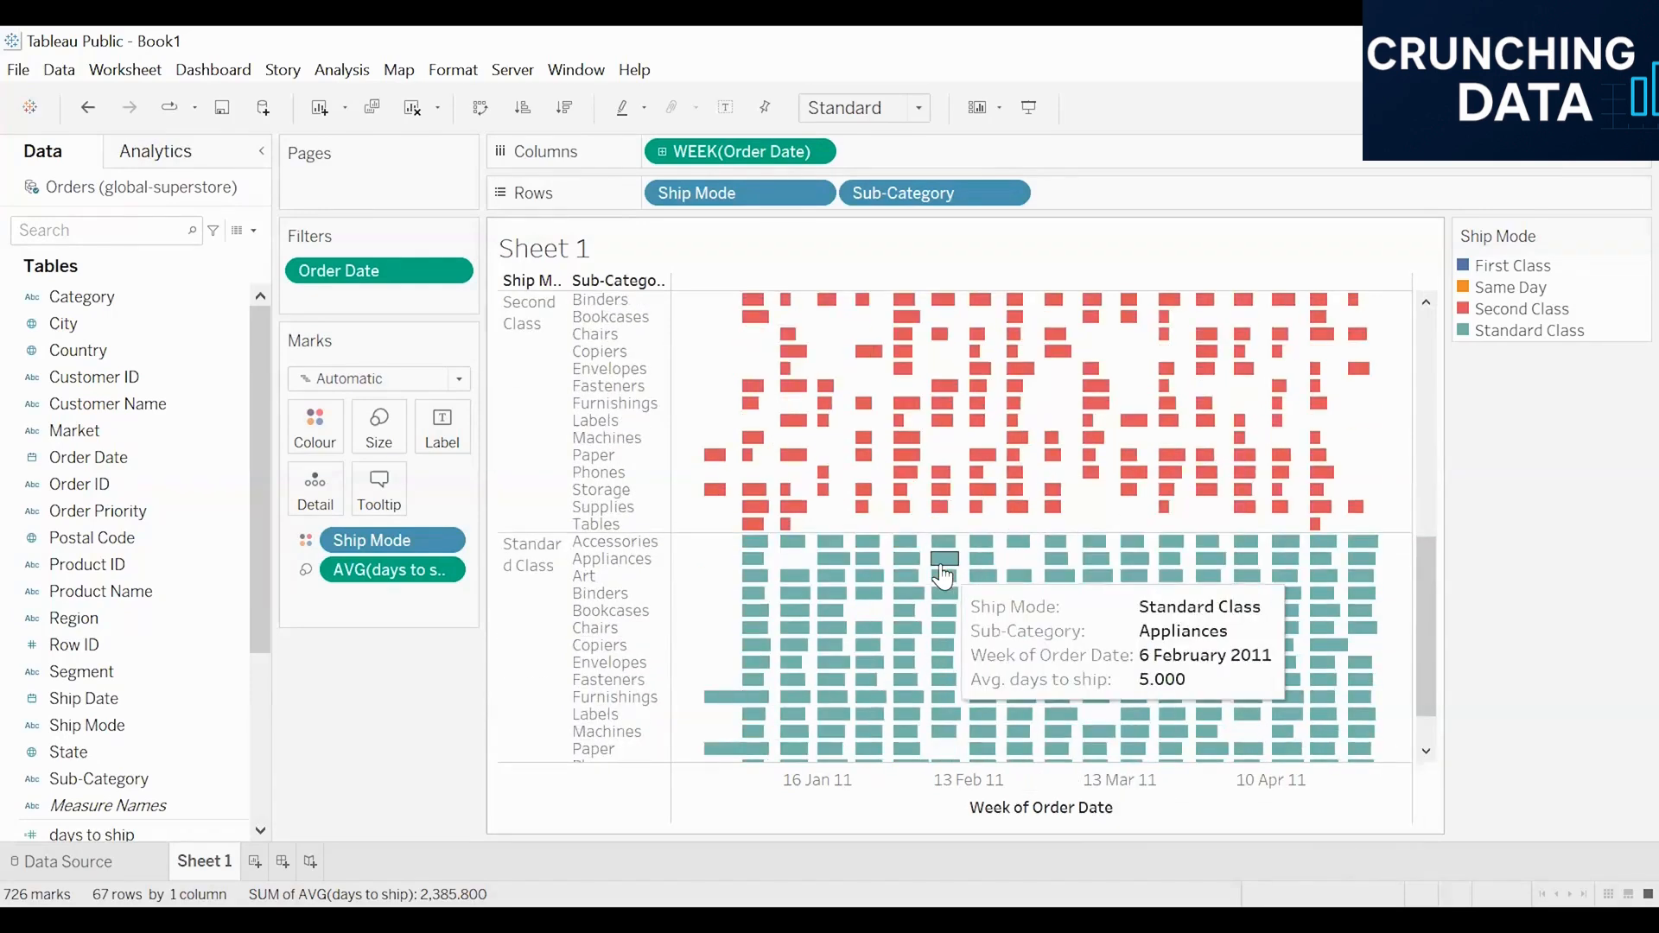
{"action": "scroll", "coordinate": [938, 577], "scroll_direction": "down", "scroll_amount": 1}
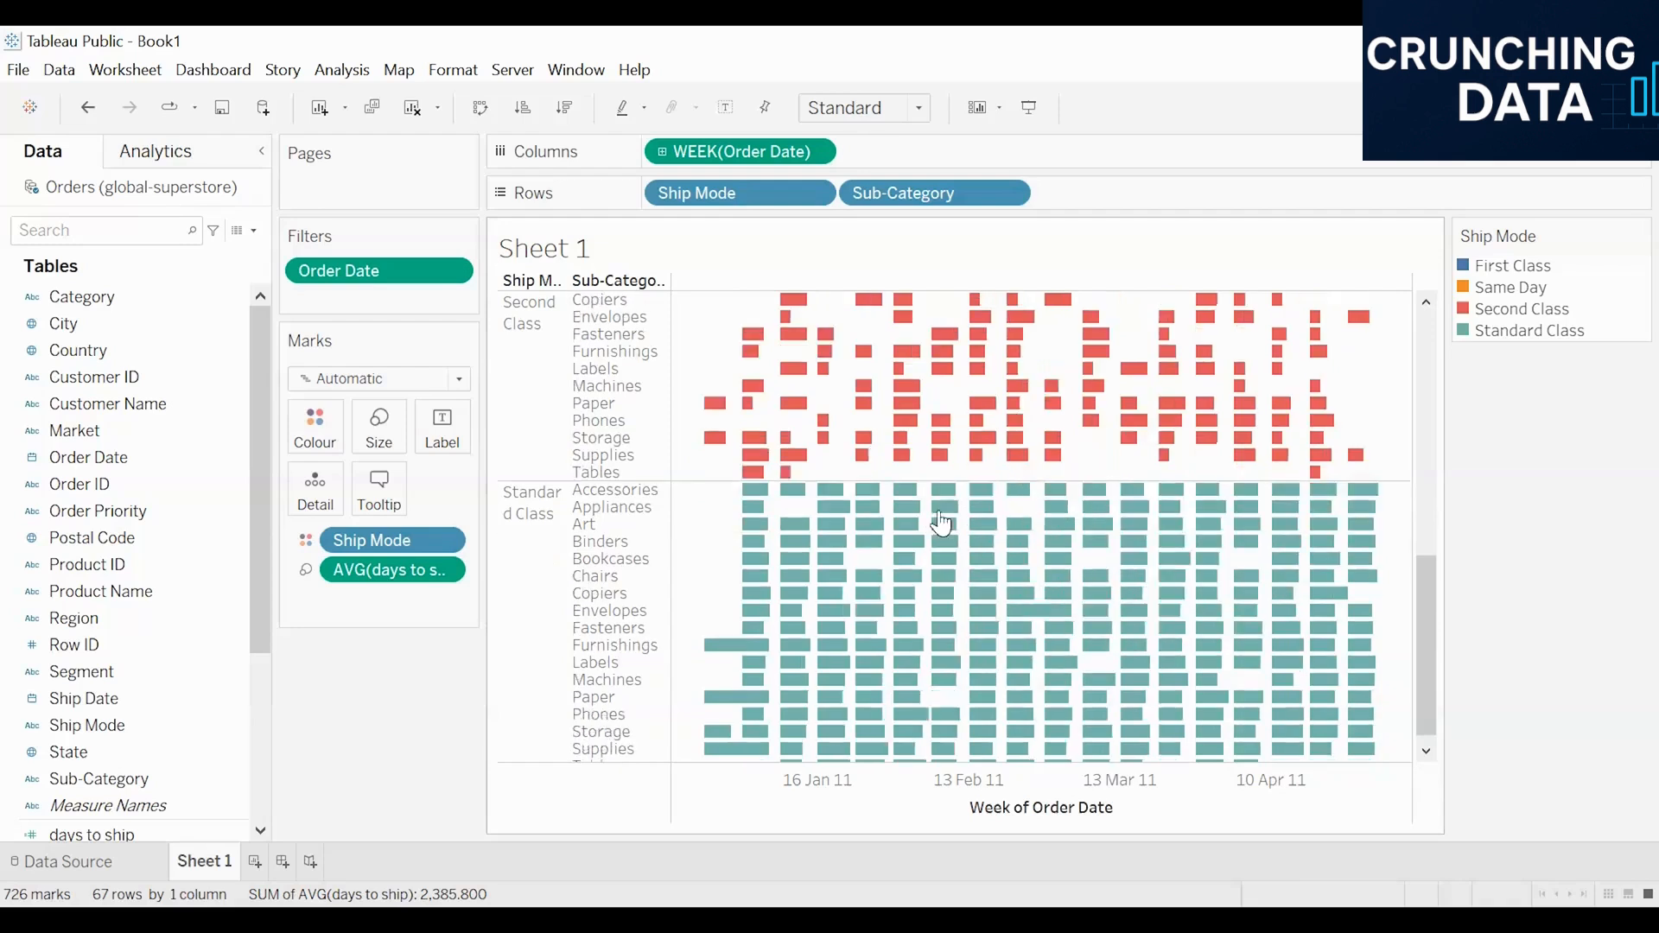
{"action": "mouse_move", "coordinate": [725, 659]}
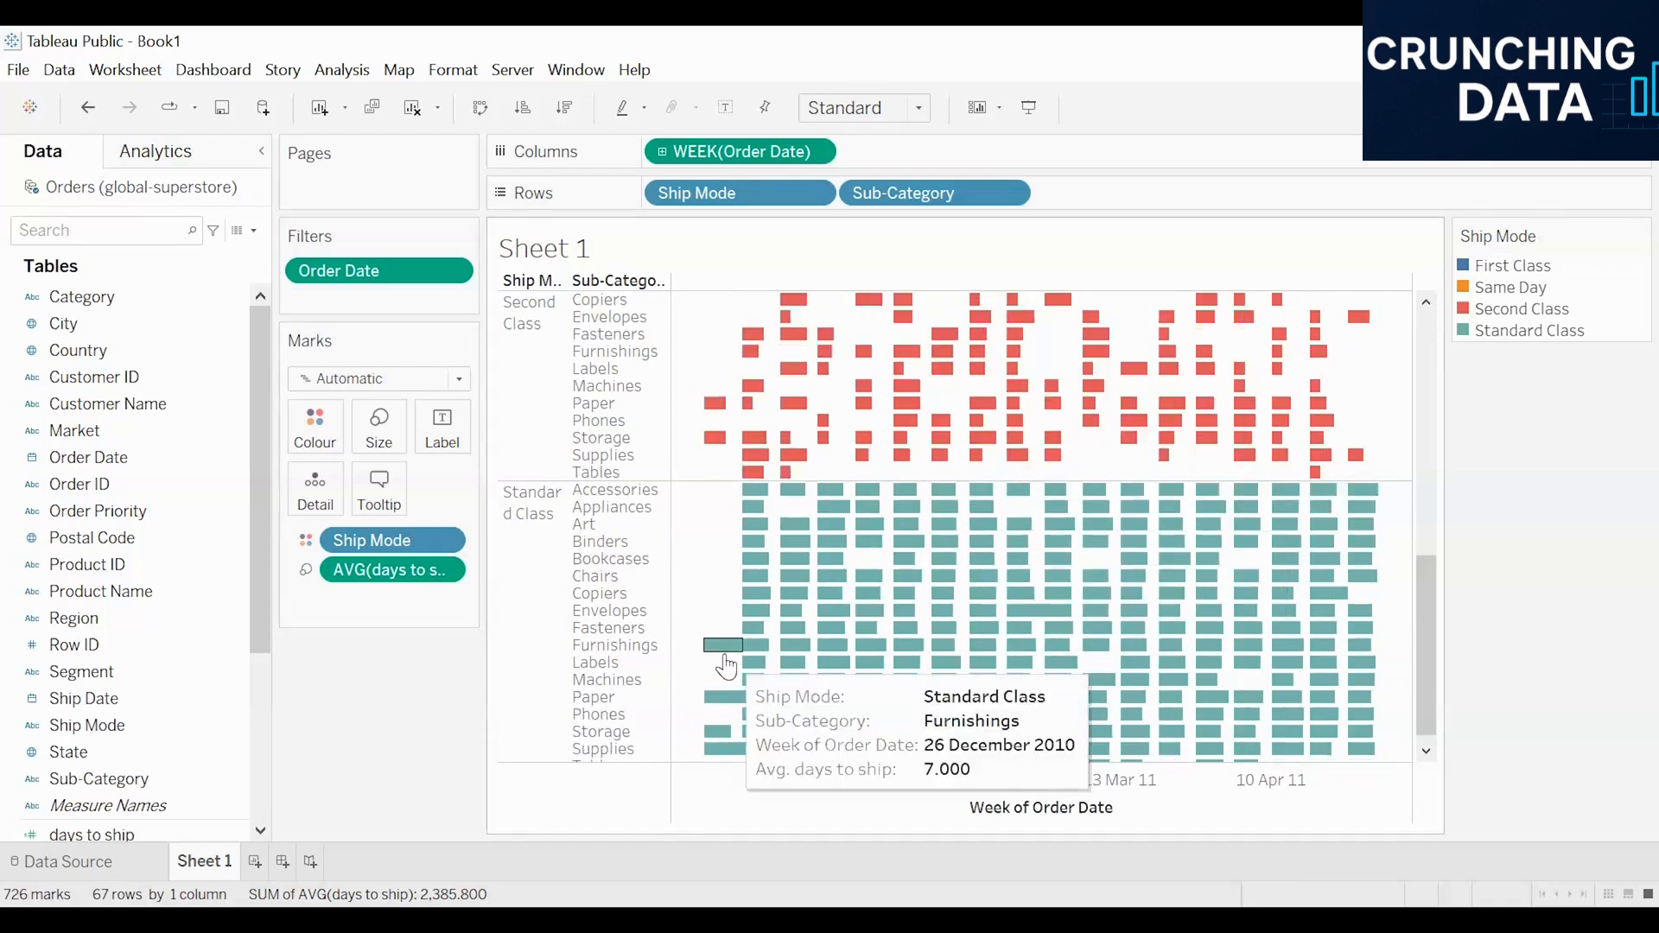
{"action": "scroll", "coordinate": [971, 633], "scroll_direction": "up", "scroll_amount": 1}
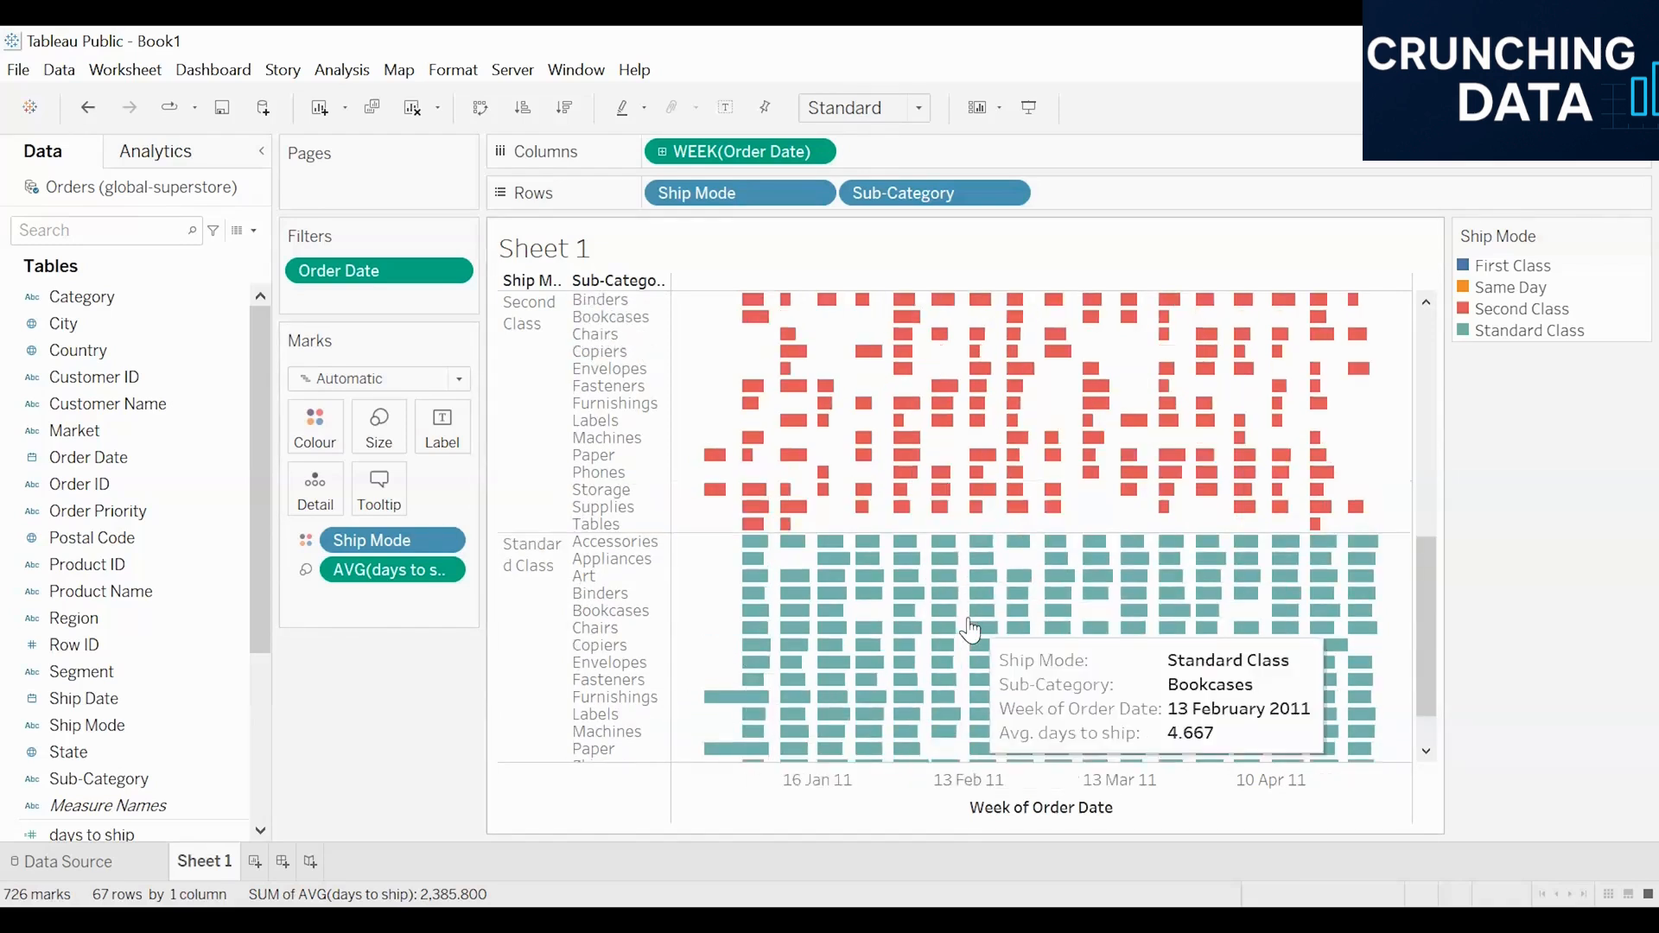
{"action": "scroll", "coordinate": [899, 562], "scroll_direction": "down", "scroll_amount": 2}
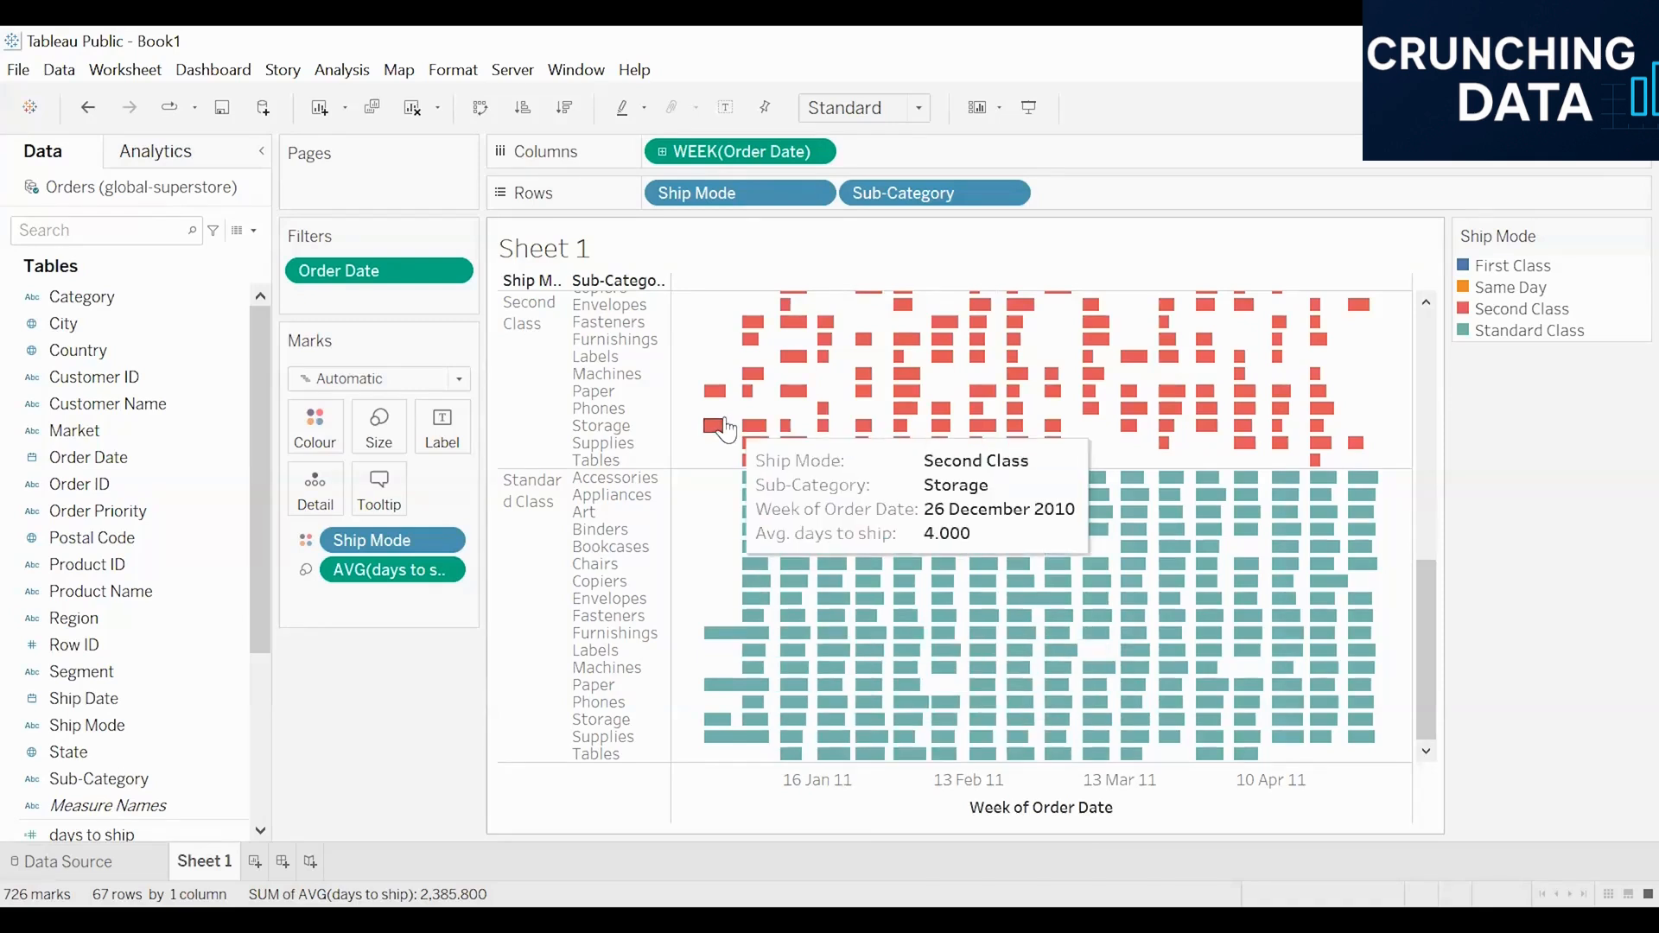
Step: Set a black border around the Gantt bars
{"action": "left_click", "coordinate": [319, 439]}
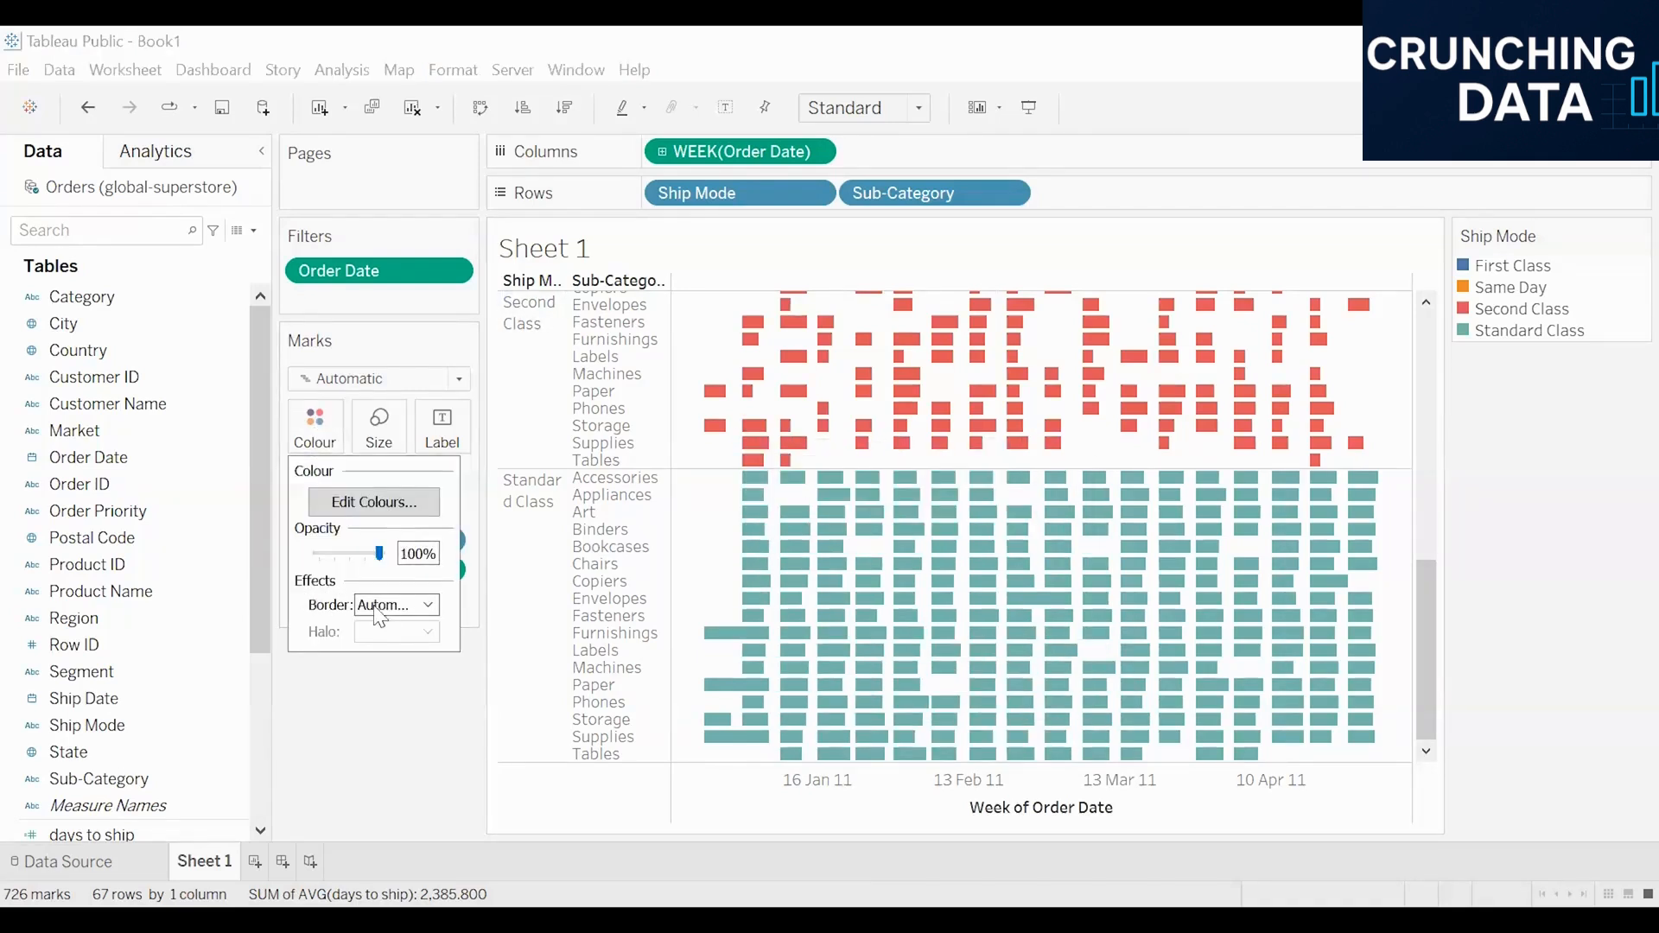
{"action": "left_click", "coordinate": [386, 605]}
{"action": "left_click", "coordinate": [371, 693]}
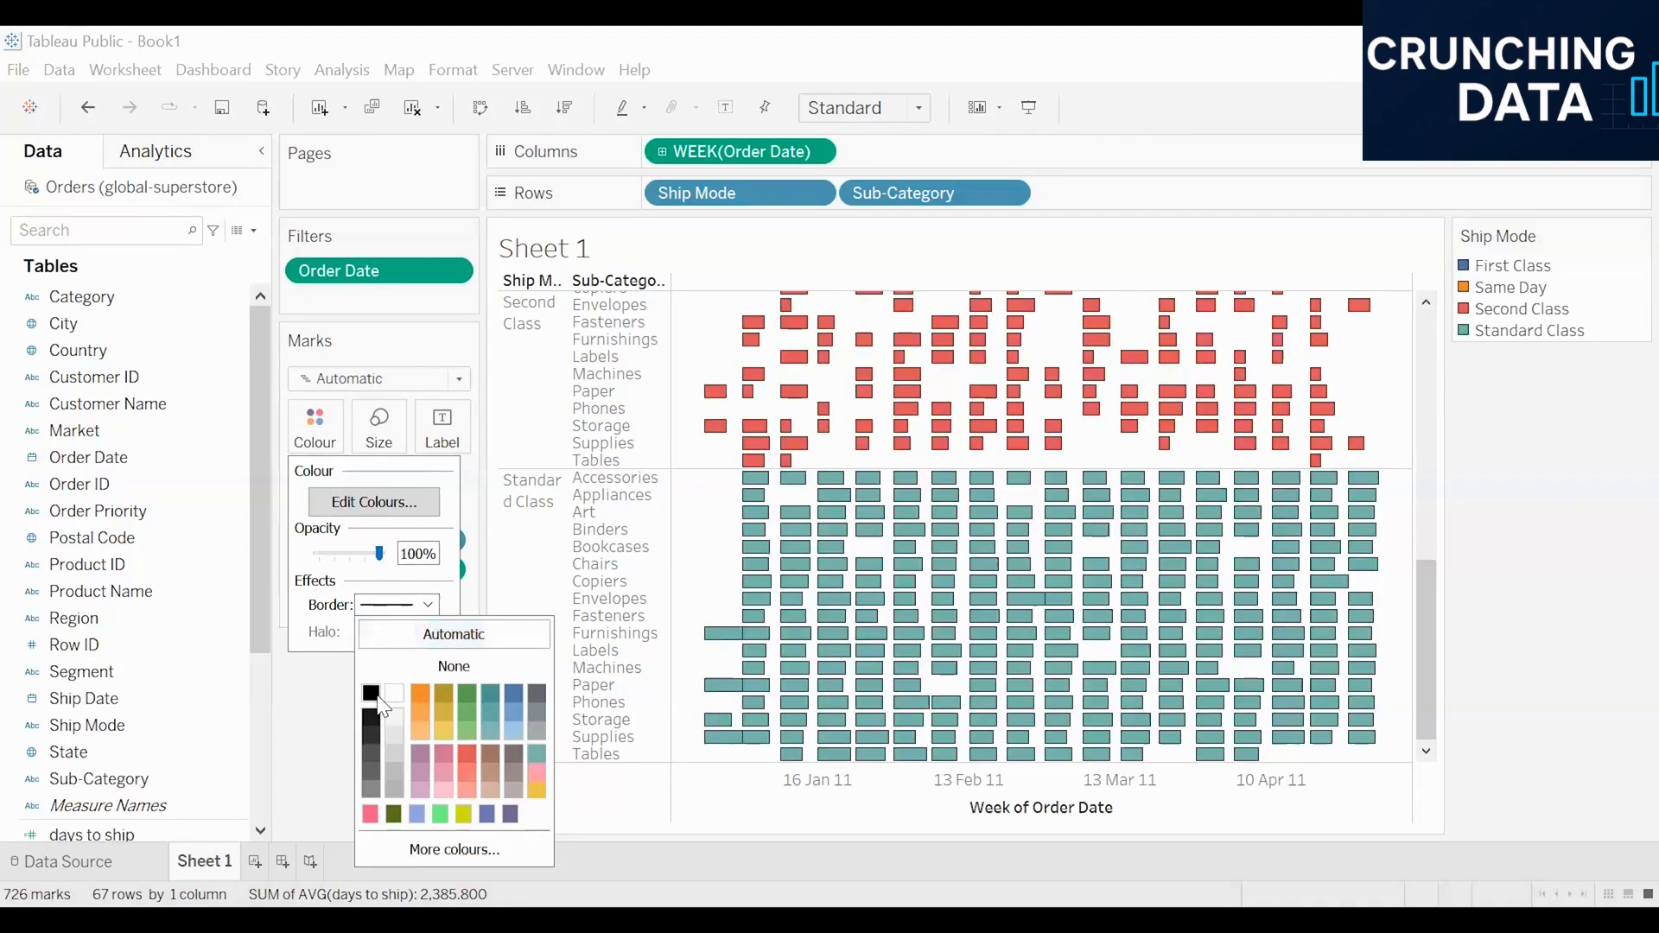
{"action": "left_click", "coordinate": [313, 700]}
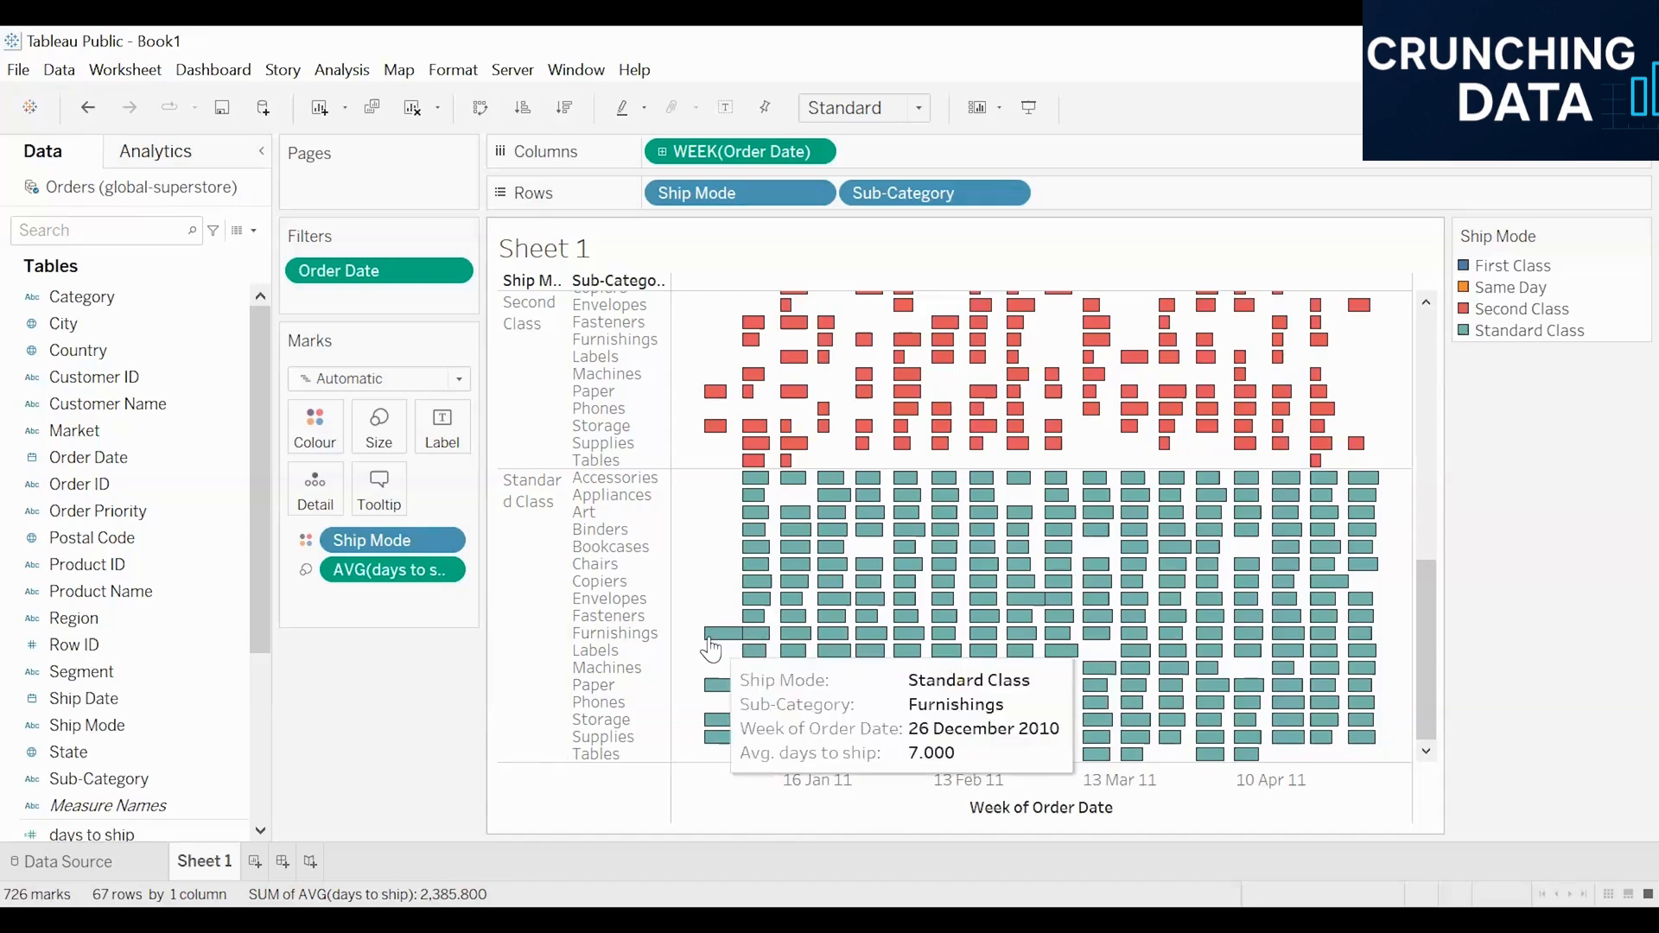
Step: Review the bordered bars from the First Class section and display the suggested chart types
{"action": "scroll", "coordinate": [832, 394], "scroll_direction": "up", "scroll_amount": 3}
{"action": "scroll", "coordinate": [831, 394], "scroll_direction": "up", "scroll_amount": 5}
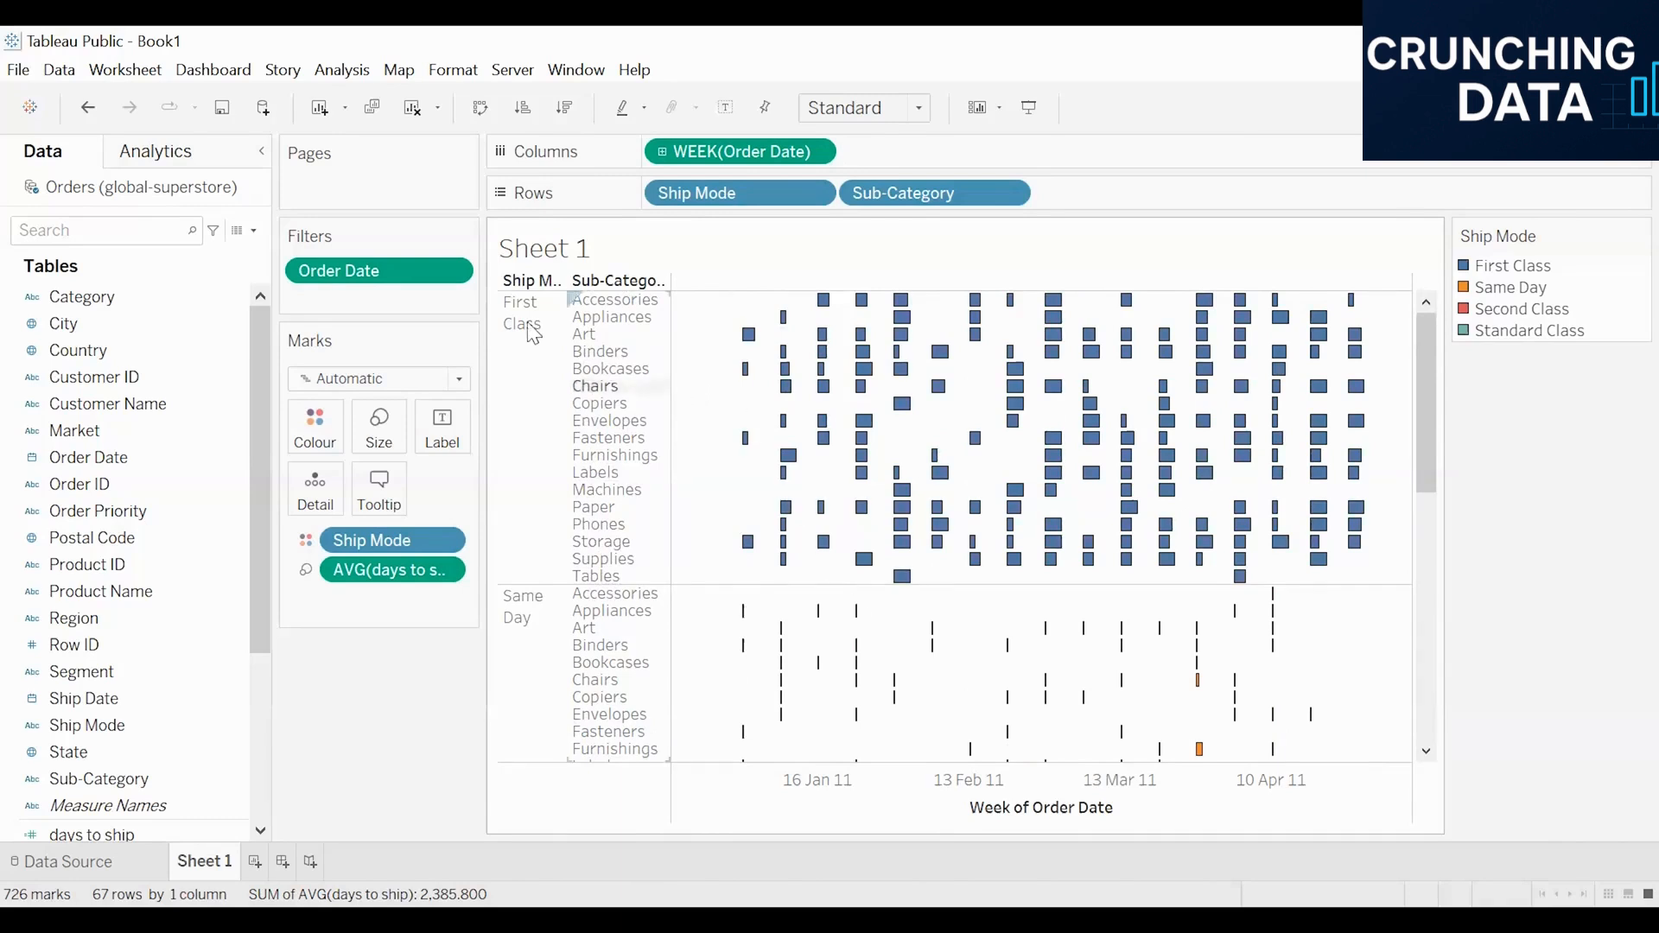
{"action": "mouse_move", "coordinate": [856, 377]}
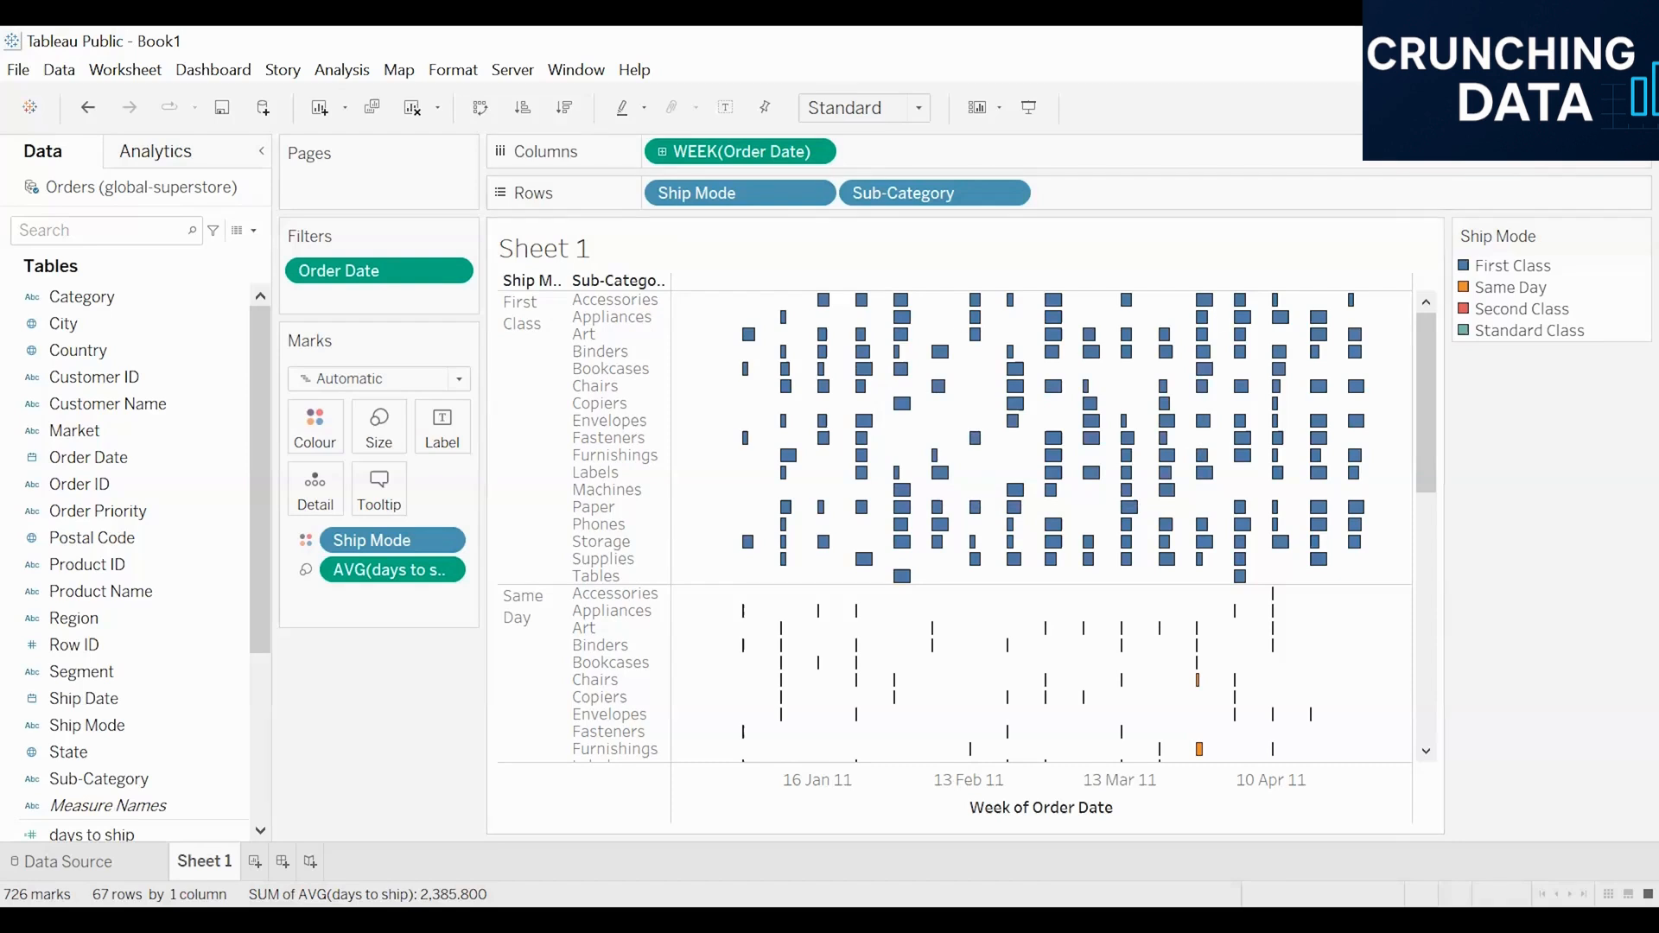
{"action": "left_click", "coordinate": [1604, 108]}
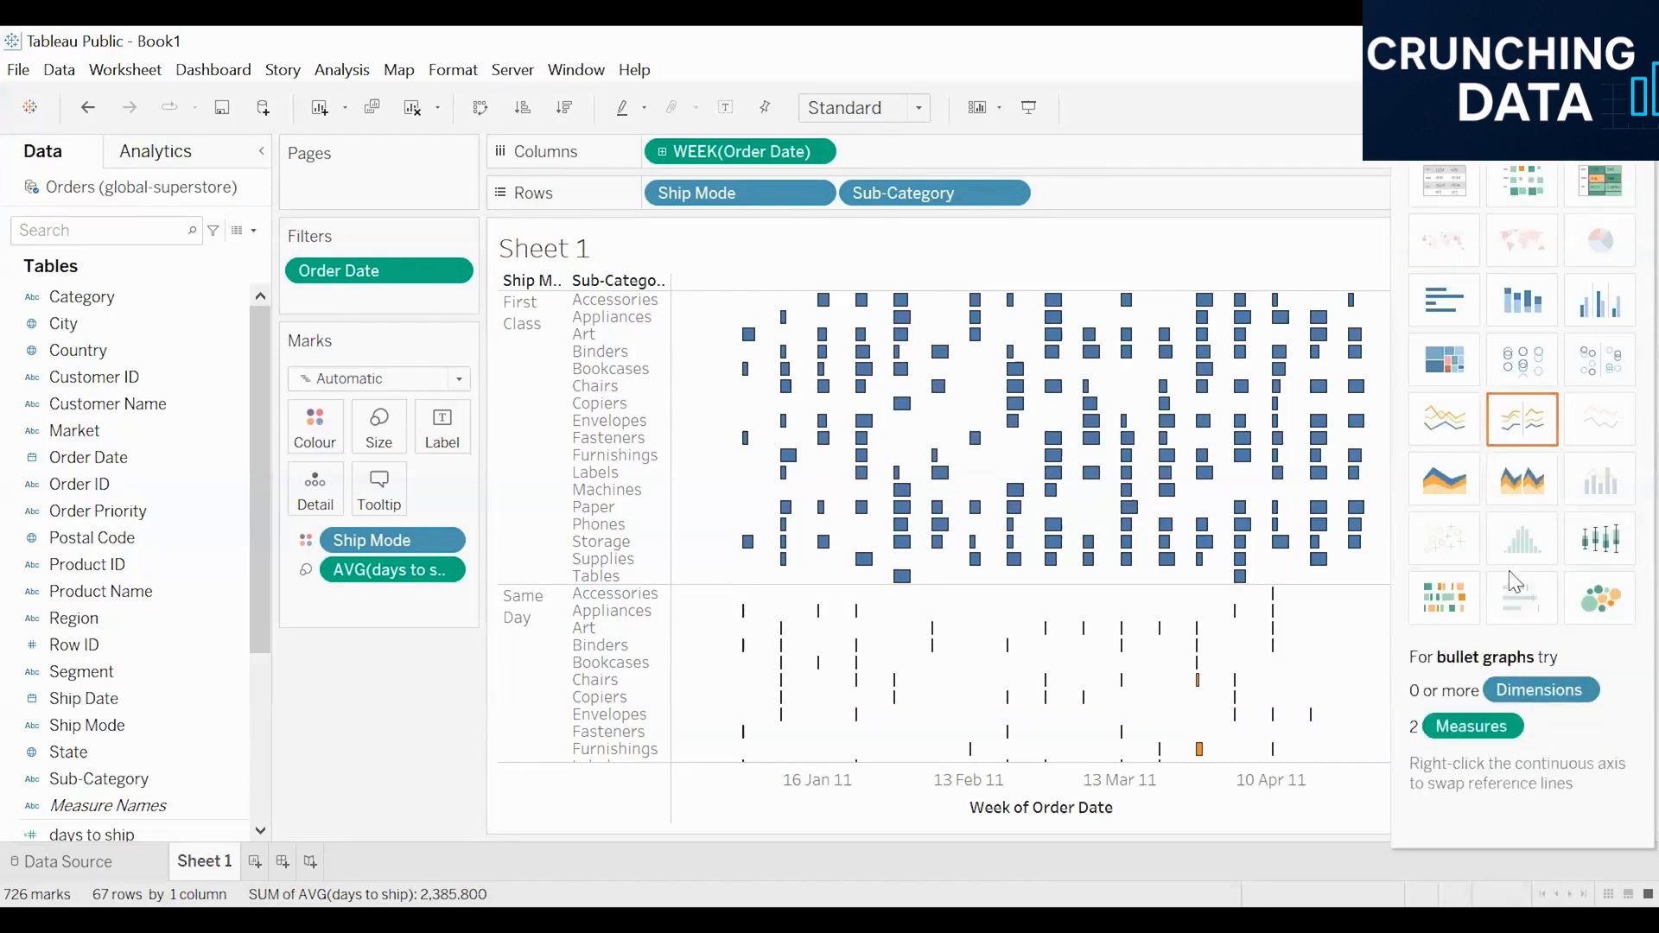